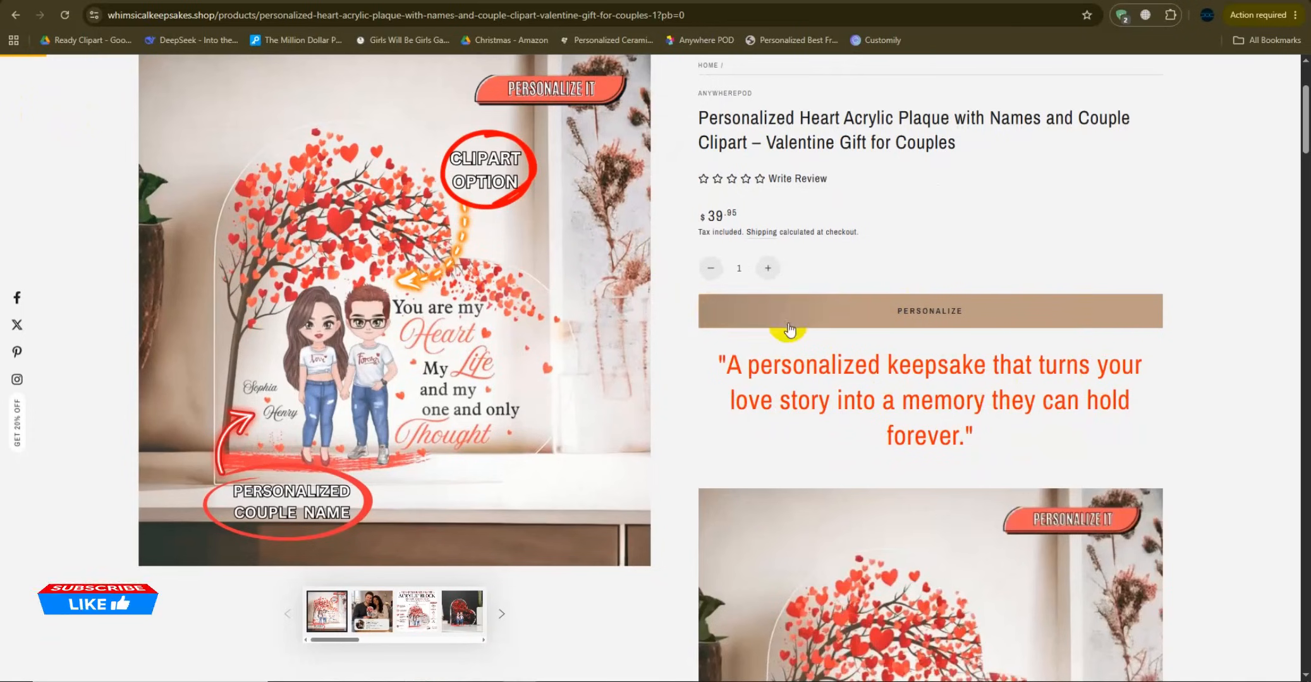
Step: Open the personalization preview for the heart acrylic plaque and select the wife name field
scroll(759, 385, "up", 2)
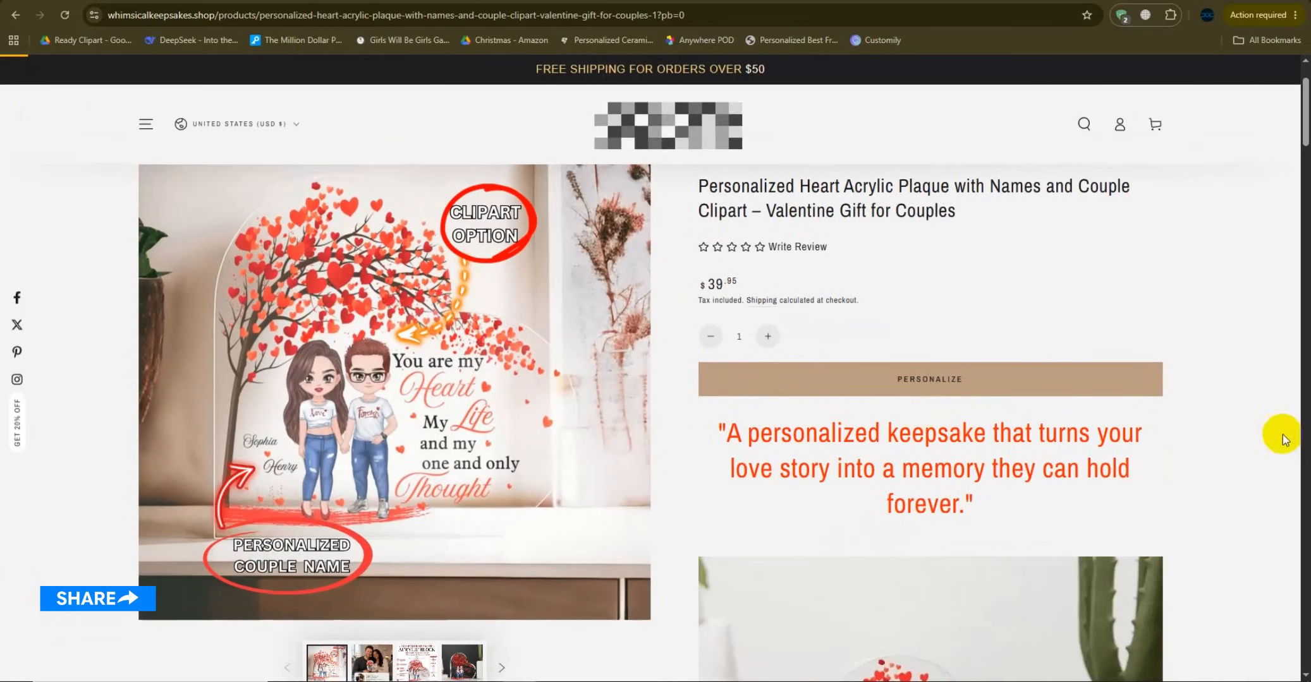
left_click(768, 388)
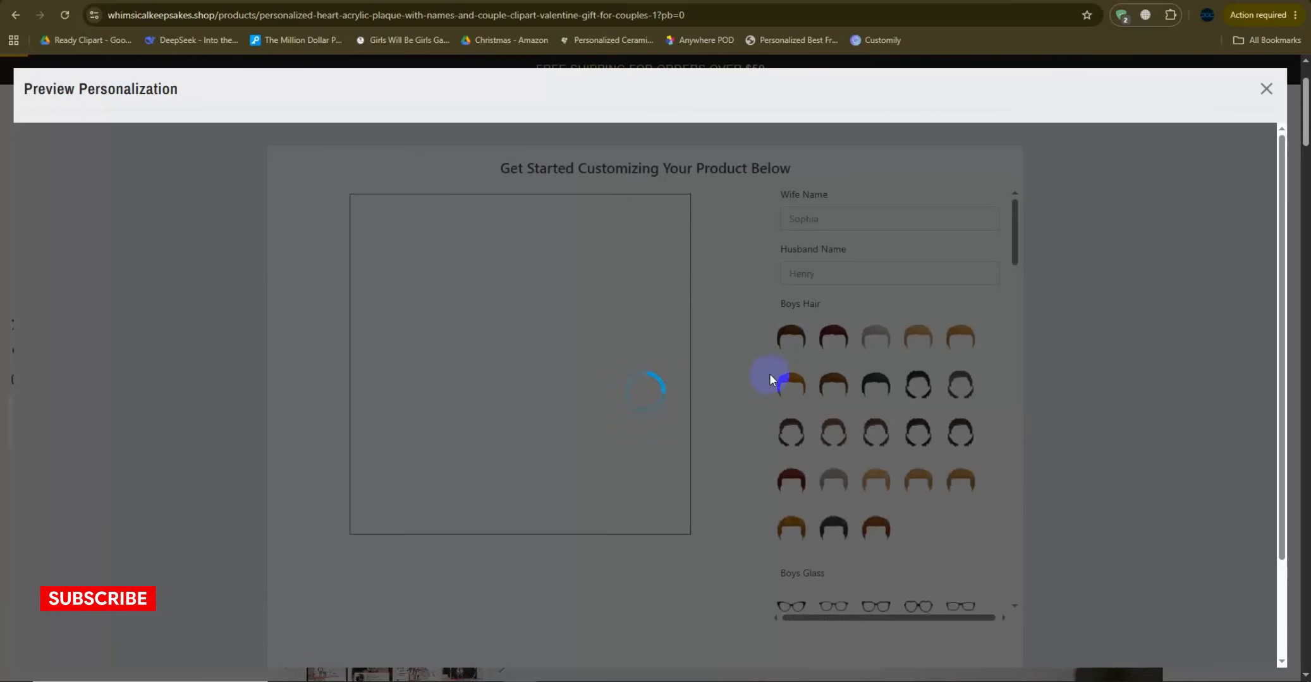
left_click(824, 219)
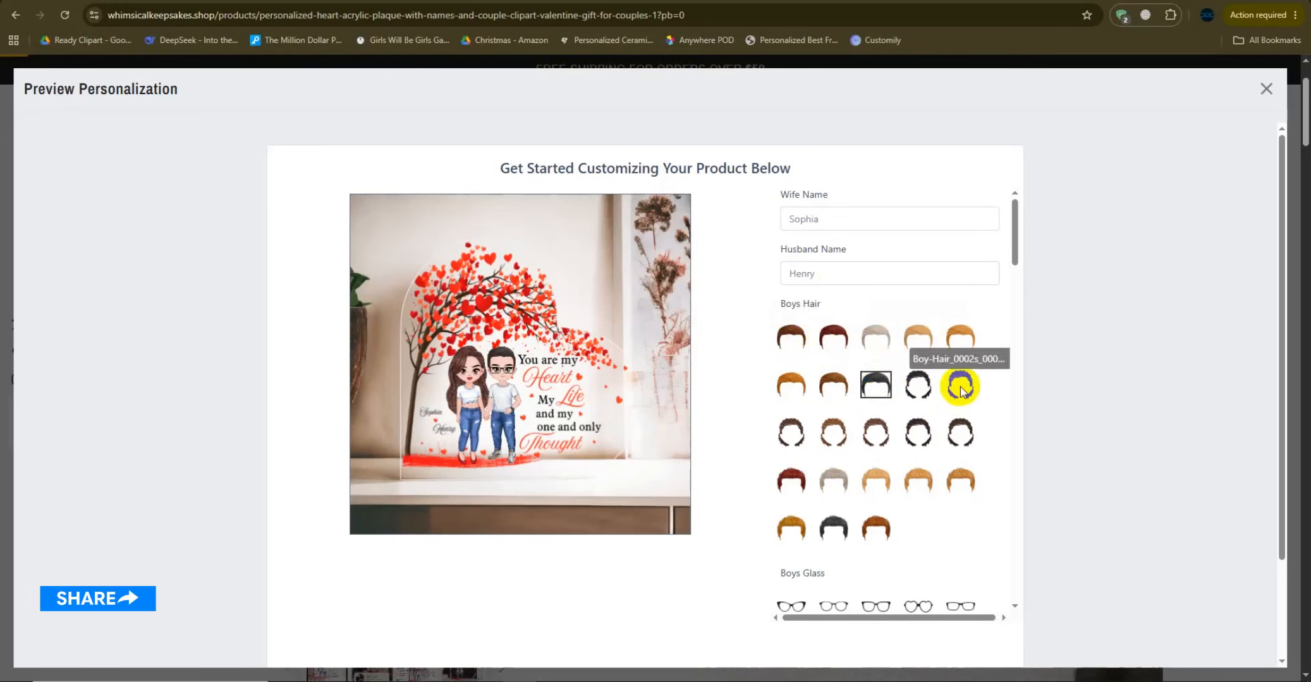
Step: Change the boy's hair to the short dark red style and try different boy's eye colors
scroll(916, 367, "down", 2)
left_click(822, 341)
left_click(793, 343)
scroll(831, 338, "down", 2)
scroll(864, 338, "down", 3)
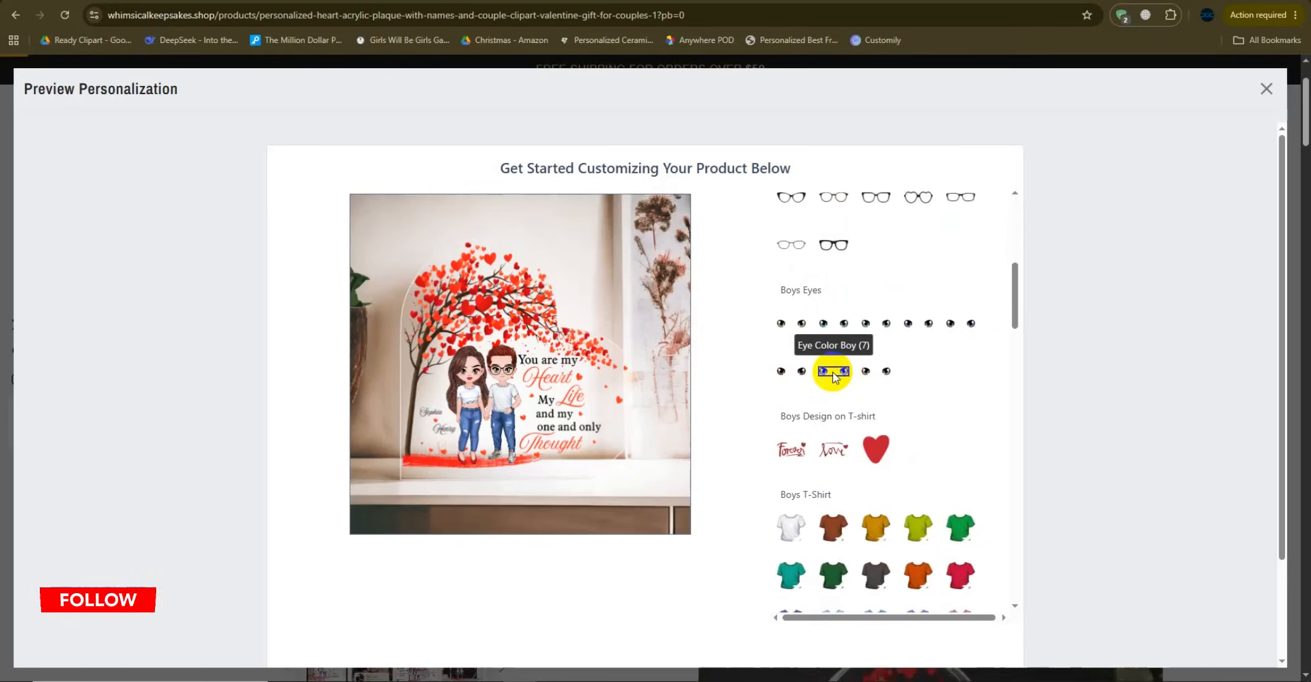
left_click(869, 377)
left_click(789, 381)
Step: Dress the boy in a green T-shirt and green jeans
scroll(834, 320, "down", 2)
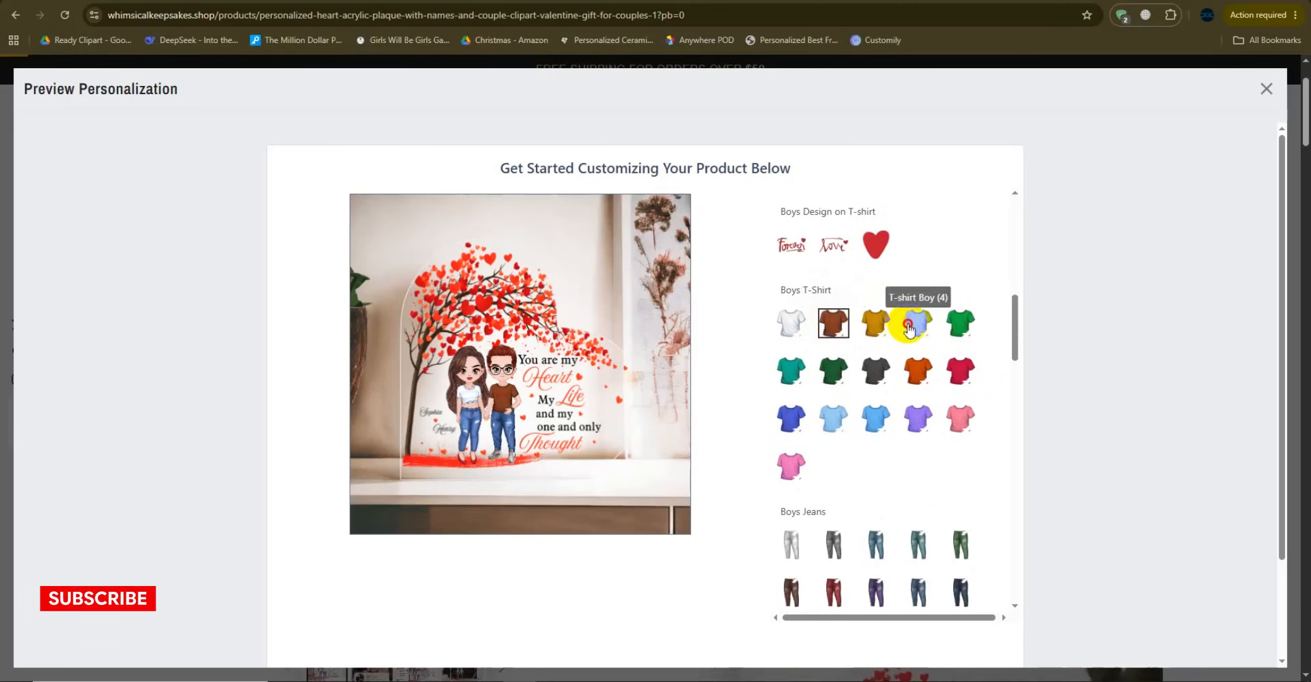
scroll(972, 340, "down", 5)
scroll(835, 307, "up", 1)
left_click(927, 278)
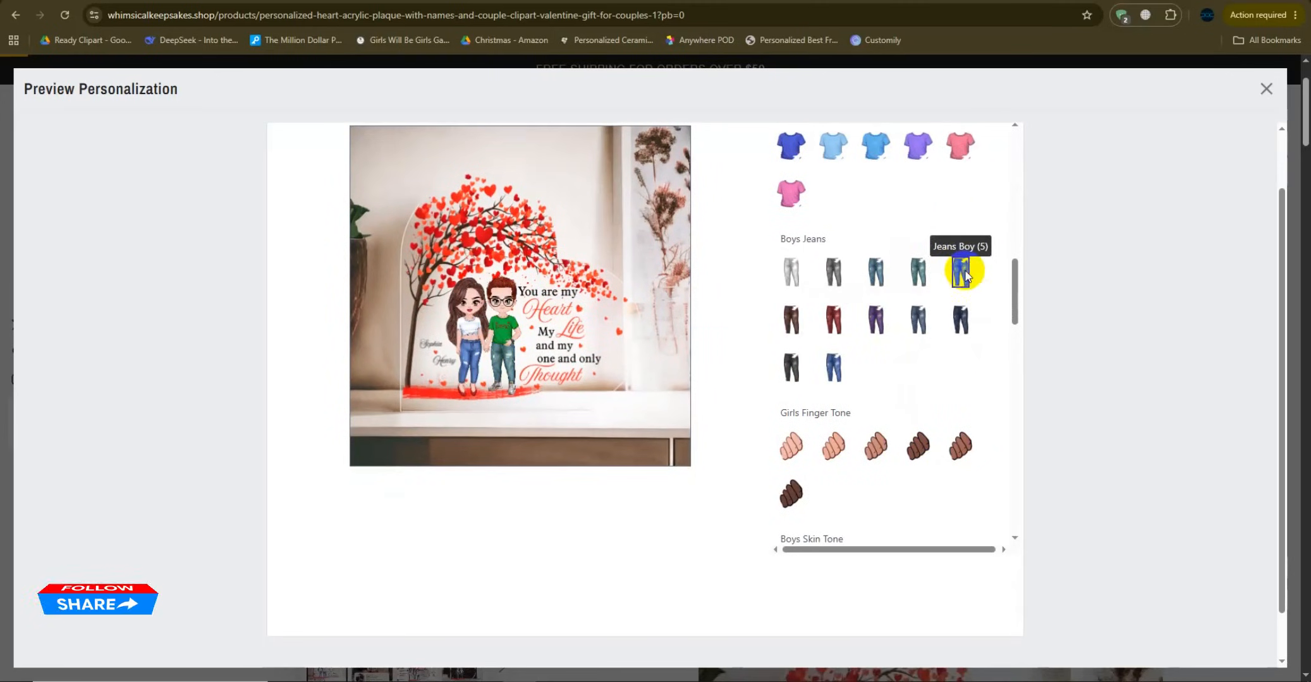
left_click(962, 273)
Step: Try several girl's hair colors, settling on the long auburn style, and choose her eye color
scroll(797, 308, "down", 2)
scroll(877, 315, "down", 4)
left_click(833, 335)
left_click(792, 337)
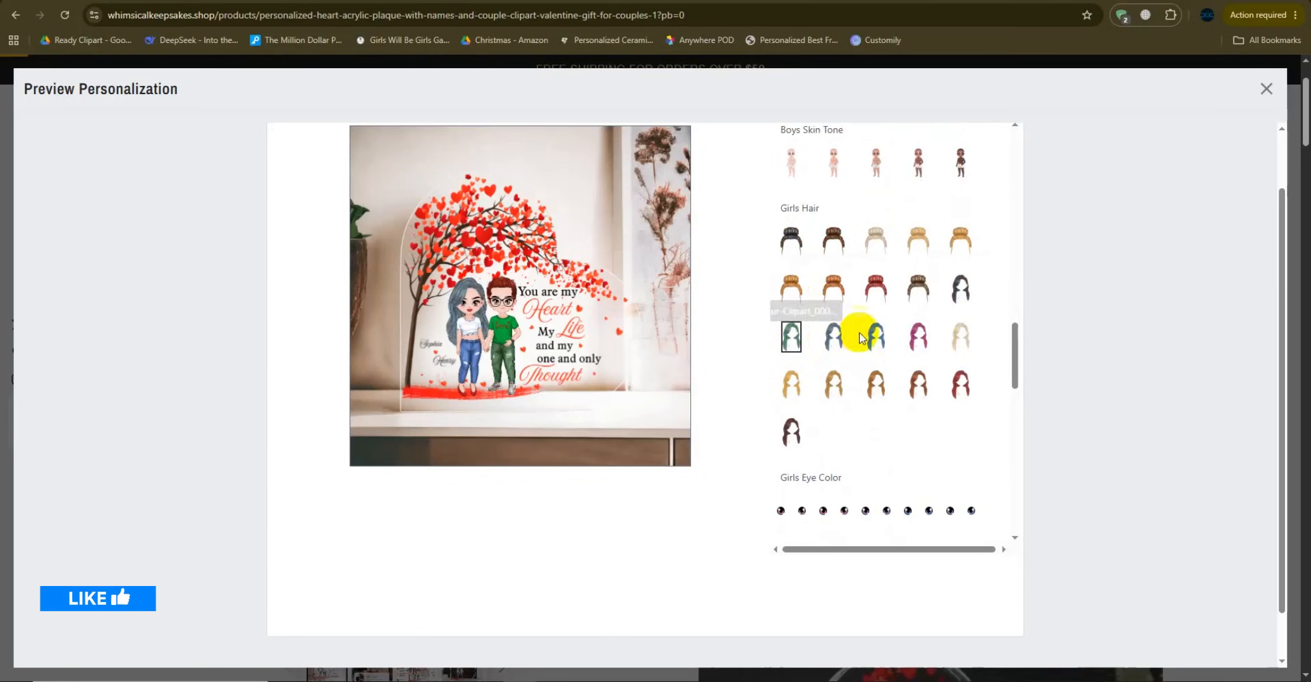
left_click(918, 337)
left_click(959, 341)
left_click(960, 382)
scroll(897, 411, "down", 1)
left_click(833, 441)
Step: Dress the girl in a green T-shirt and green jeans to match the boy
scroll(841, 405, "down", 4)
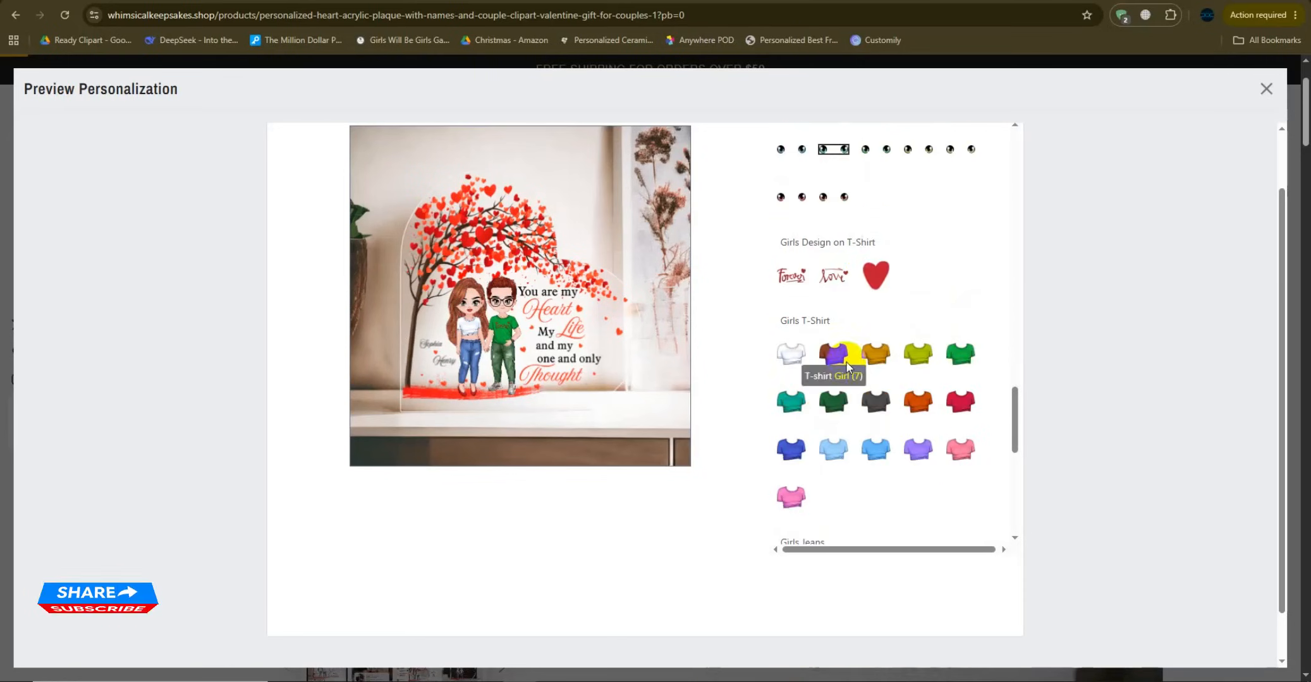
scroll(863, 382, "down", 3)
left_click(803, 420)
scroll(821, 423, "up", 1)
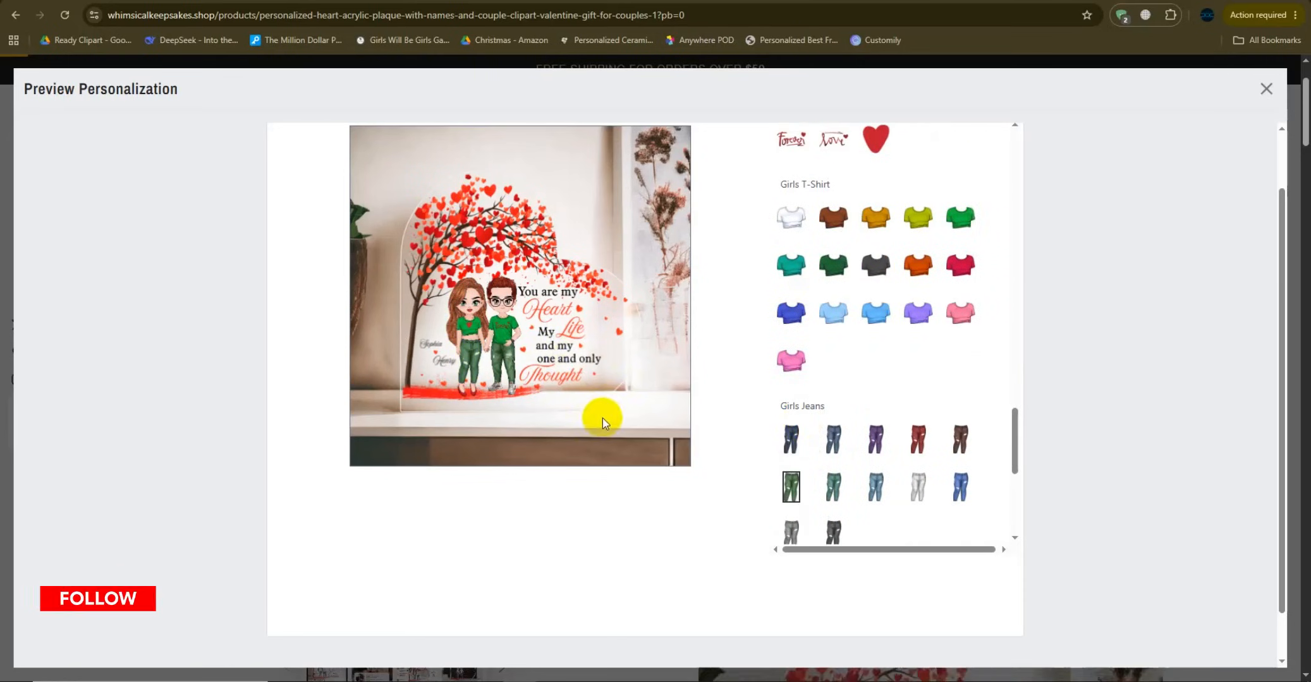
Step: Return to the first personalization options, select the husband name field and try other boy's hair styles
scroll(851, 506, "up", 5)
scroll(323, 335, "up", 1)
scroll(920, 552, "up", 1)
scroll(834, 266, "up", 5)
left_click(802, 274)
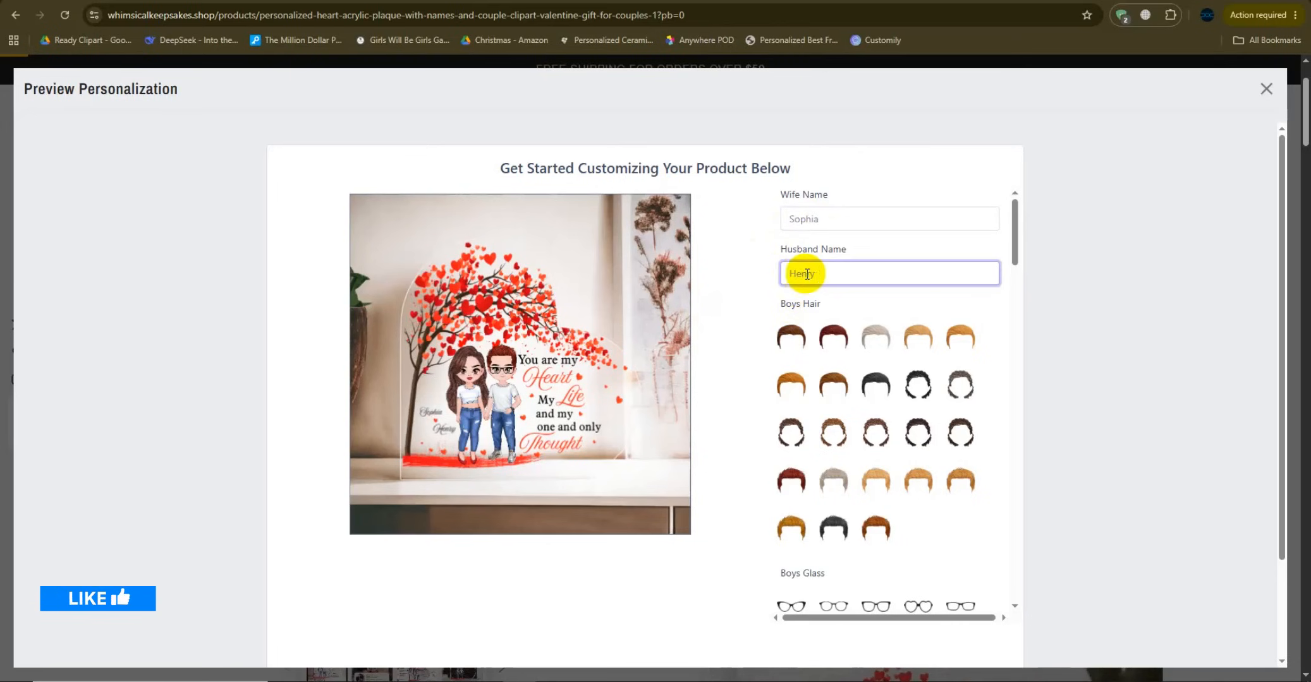
left_click(812, 342)
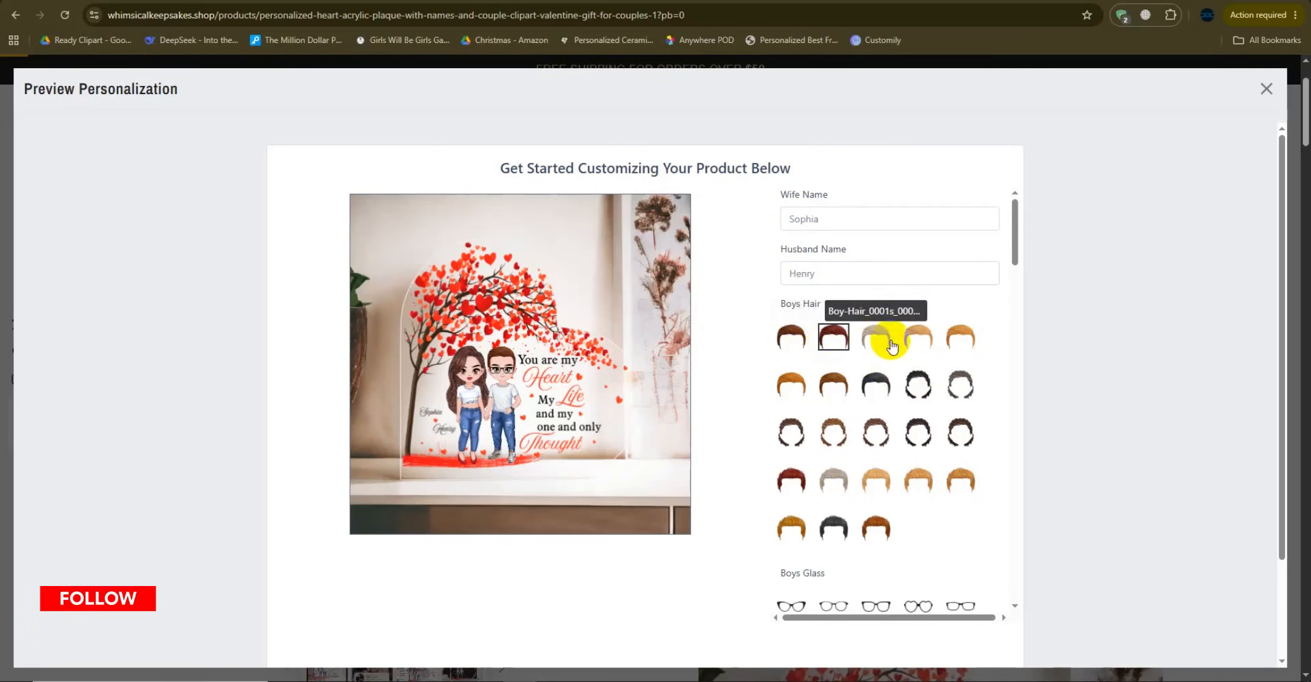
left_click(918, 389)
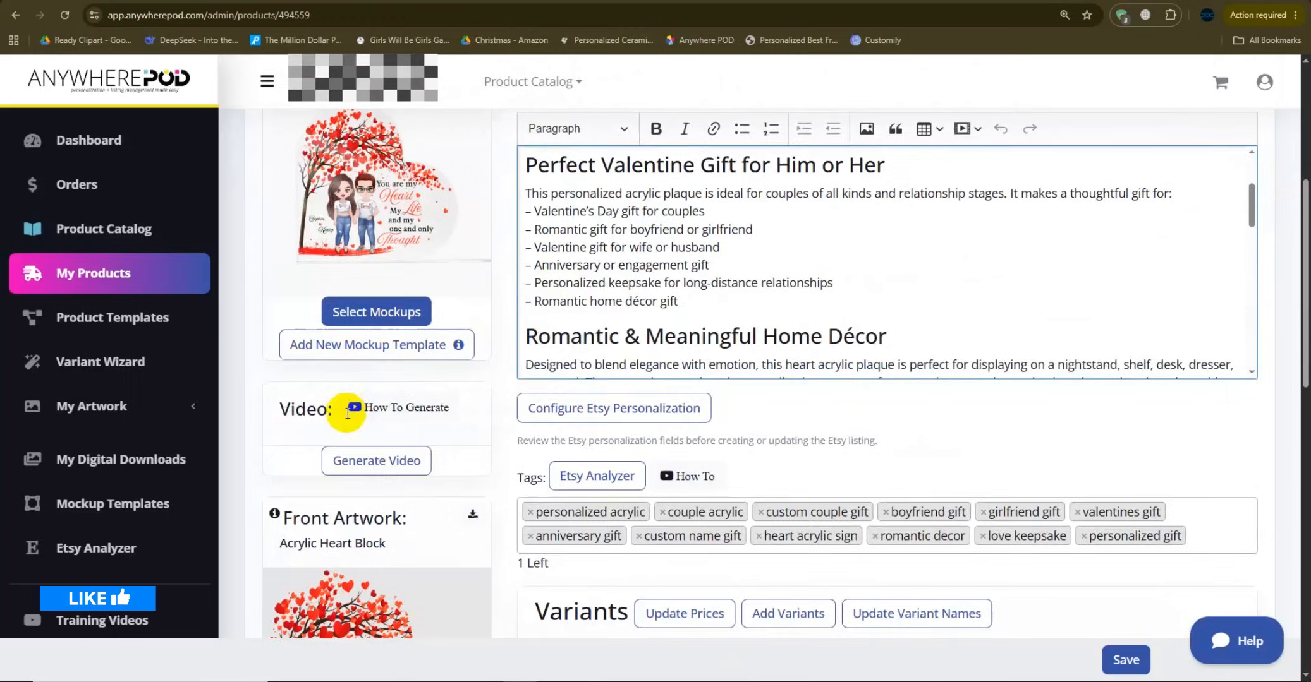
Step: Switch to AnywherePOD and review the plaque product's description, tags, front artwork and variants
scroll(705, 480, "down", 6)
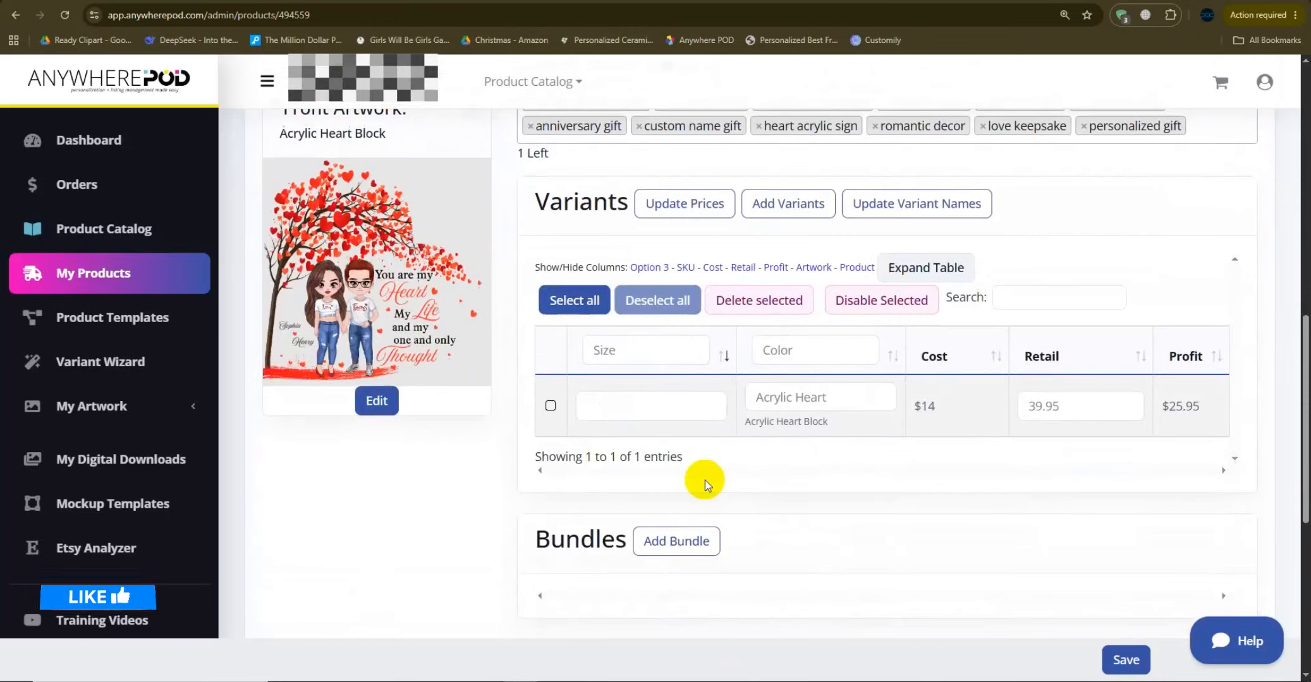
scroll(704, 481, "down", 1)
scroll(948, 410, "up", 10)
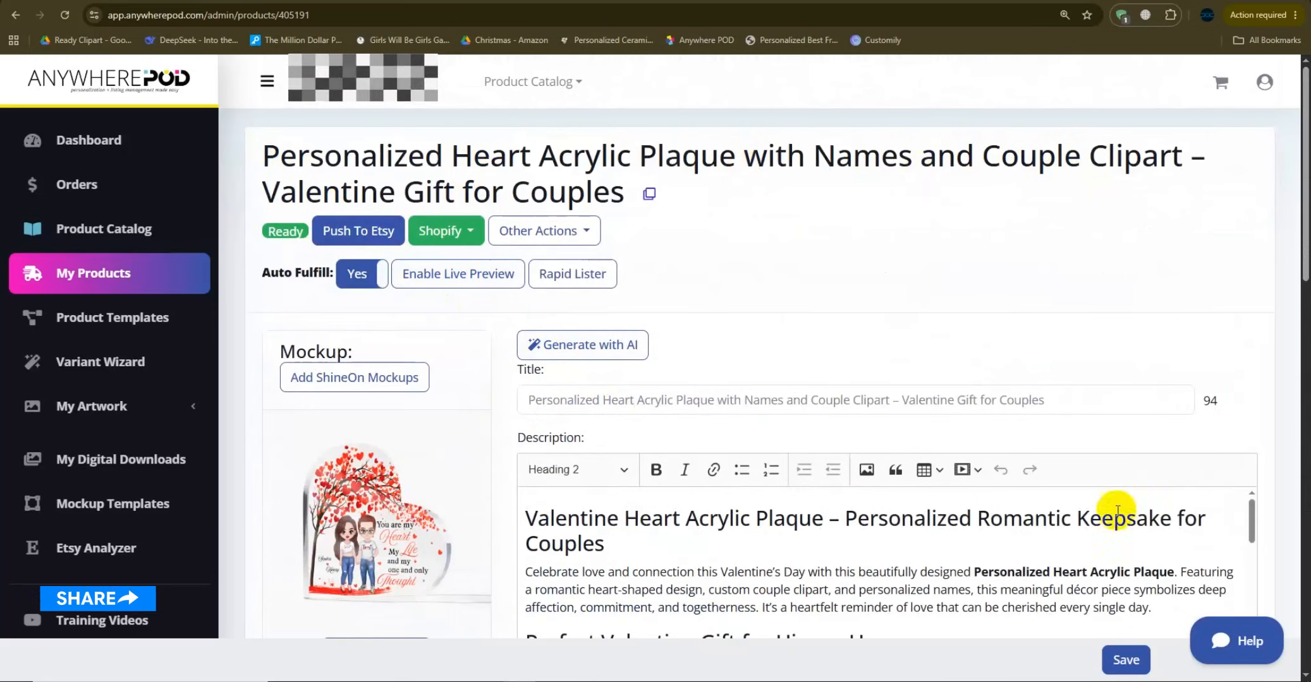
scroll(740, 512, "down", 5)
scroll(557, 345, "down", 5)
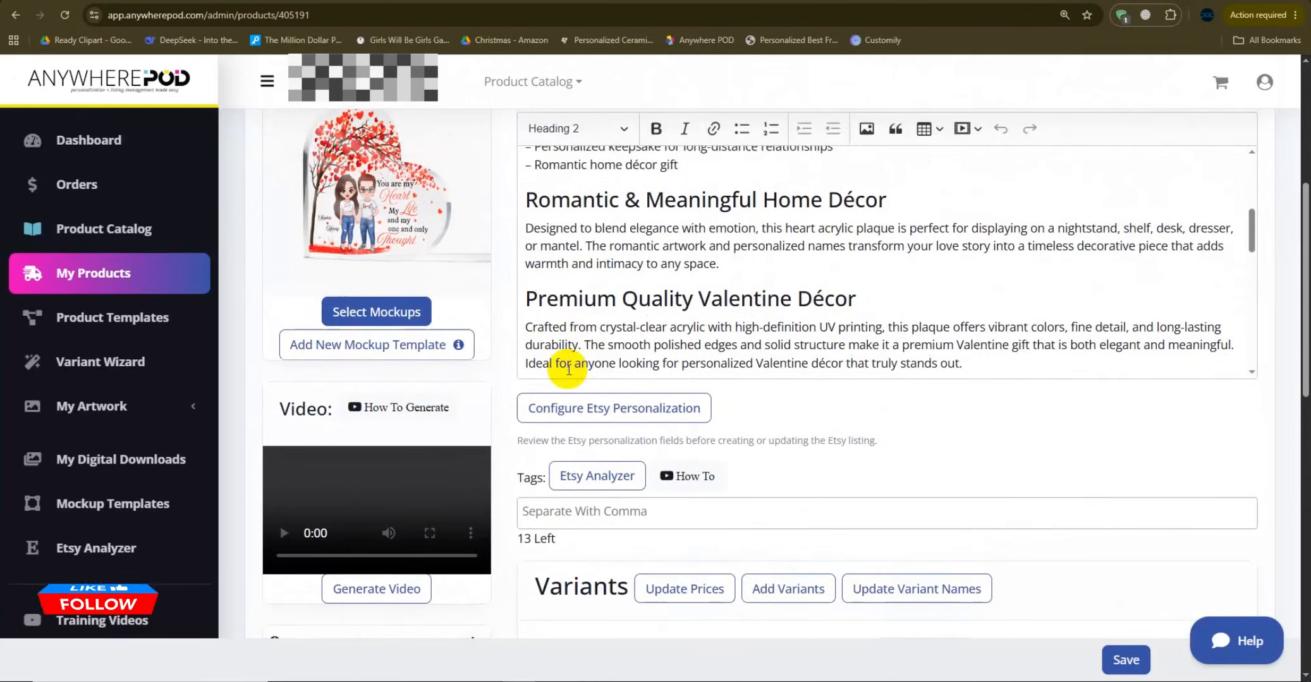
scroll(568, 369, "down", 10)
scroll(535, 389, "up", 5)
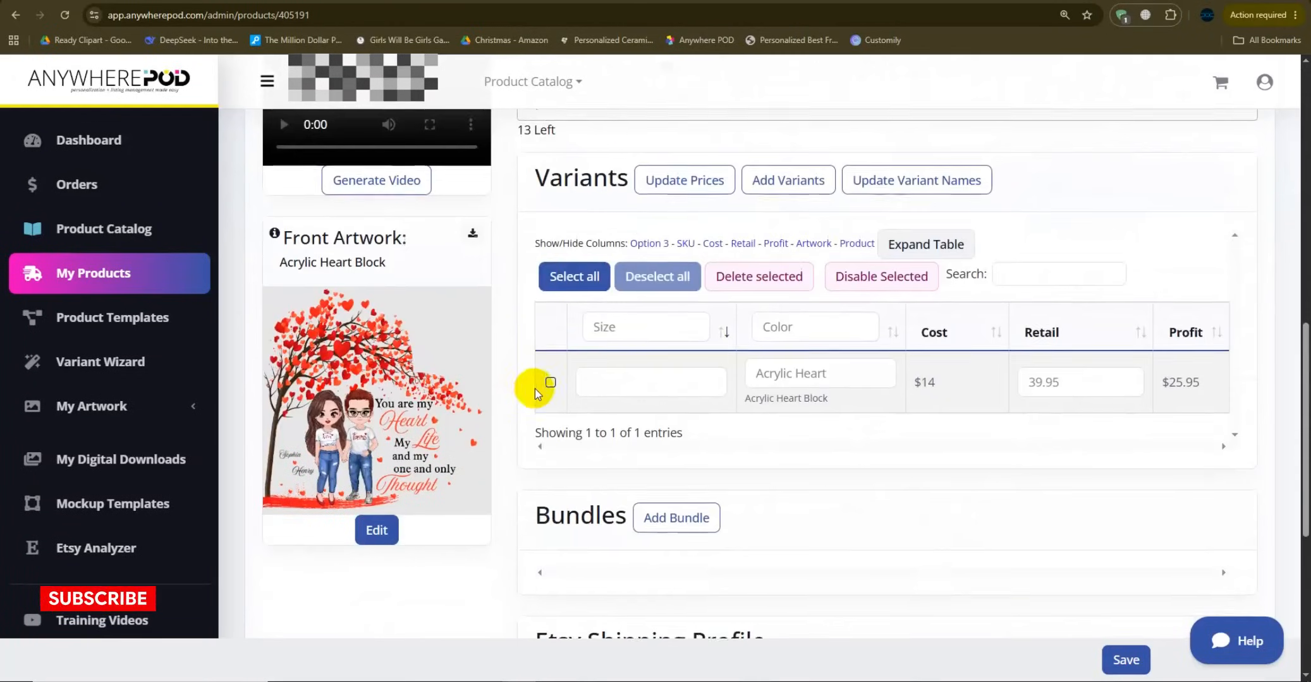
scroll(535, 389, "up", 15)
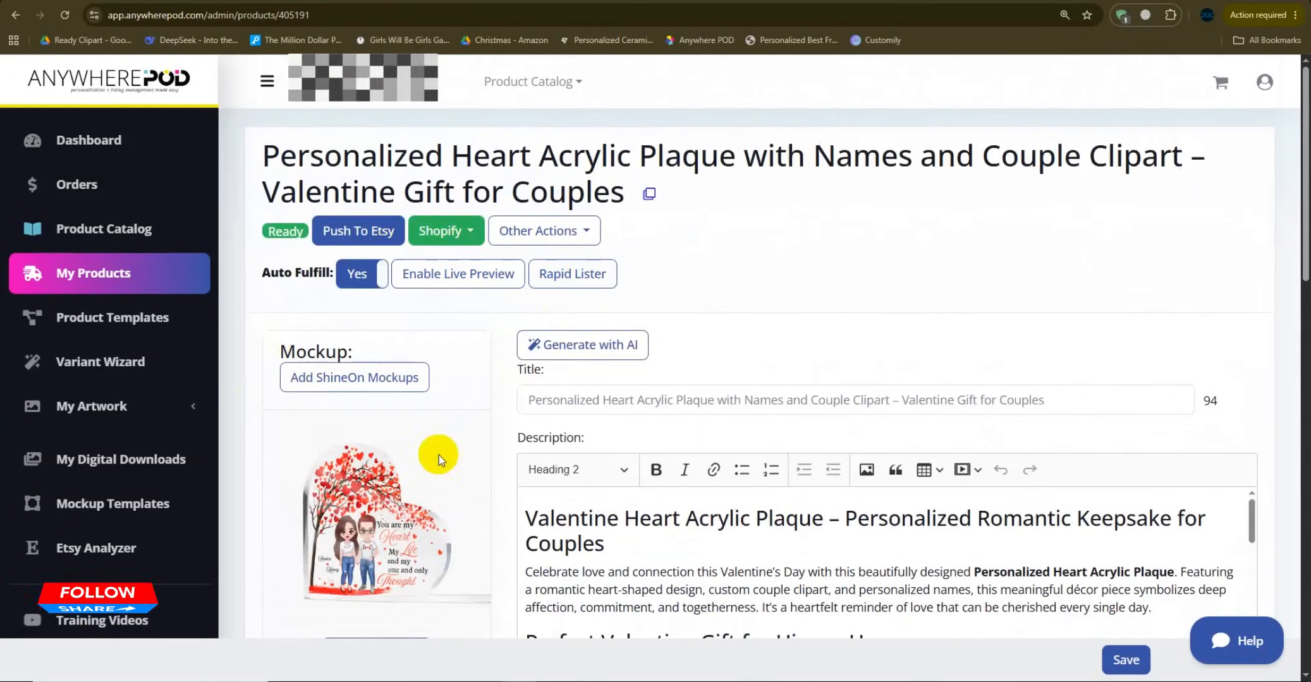
Step: Duplicate the Personalized Heart Acrylic Plaque product
left_click(567, 237)
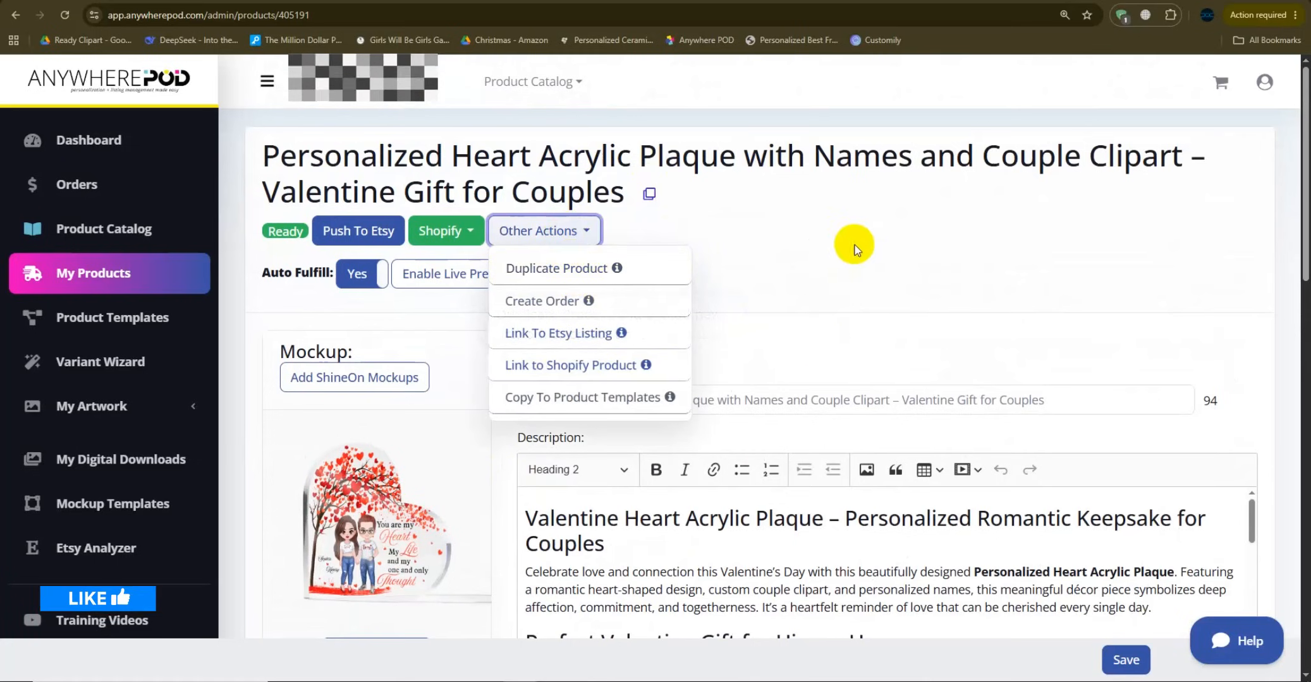
left_click(566, 268)
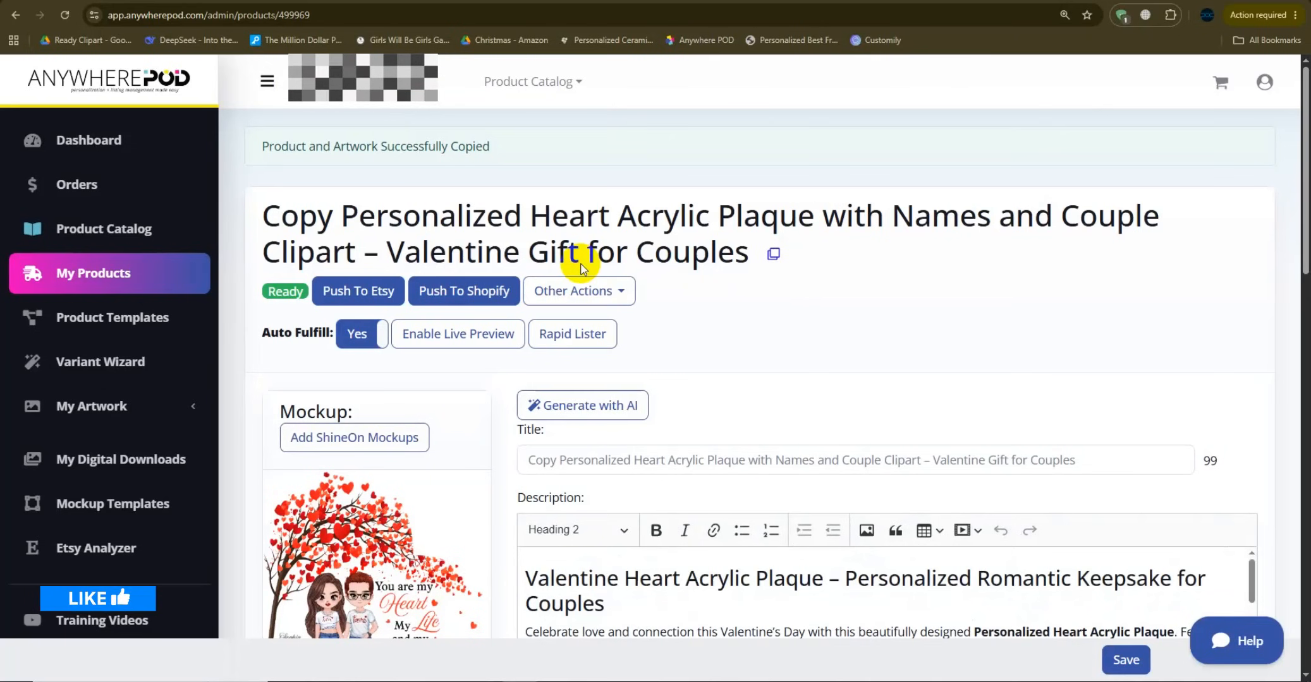
scroll(345, 129, "down", 3)
scroll(320, 165, "up", 3)
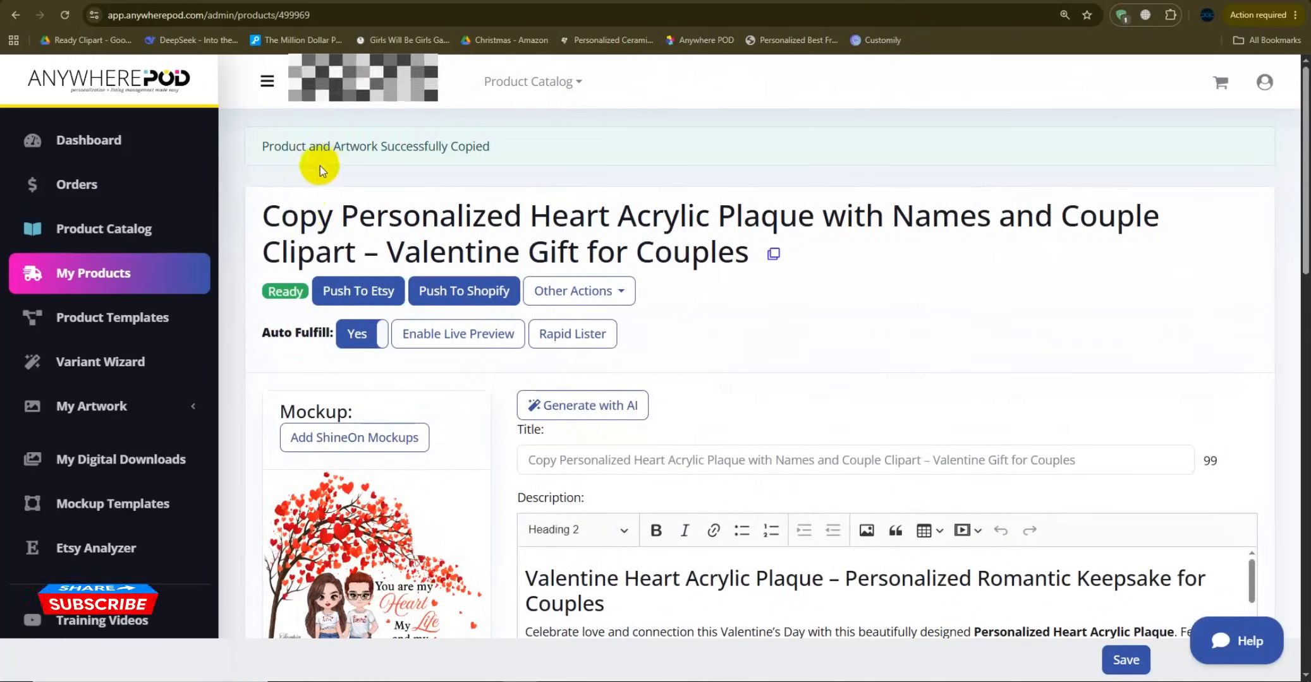
Step: Open the duplicated product's front artwork for editing
scroll(543, 115, "down", 15)
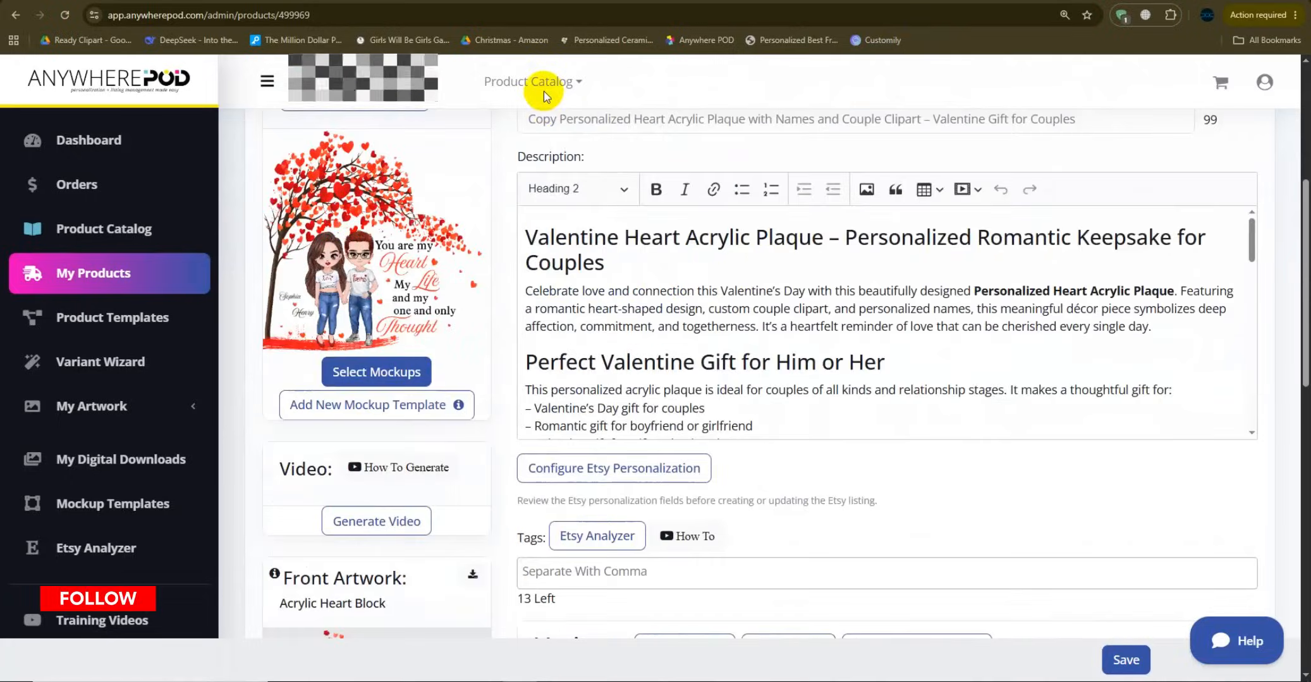
left_click(382, 287)
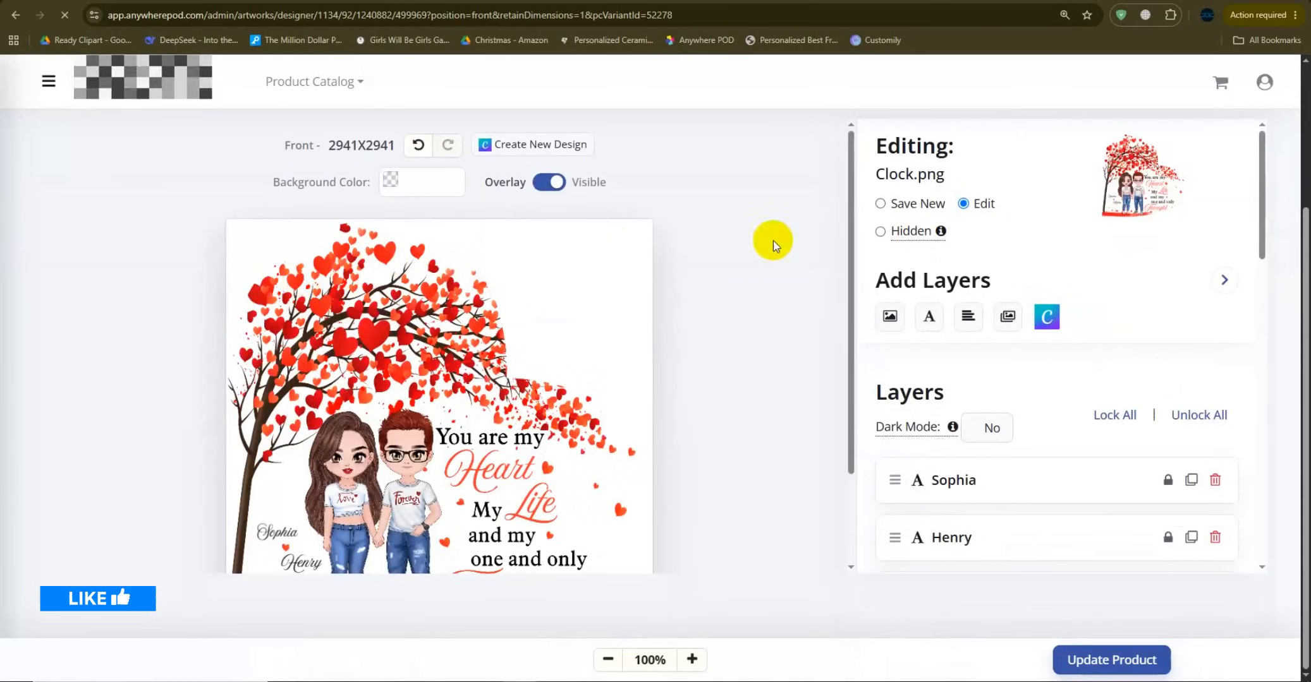
scroll(1091, 241, "down", 1)
scroll(1067, 250, "up", 1)
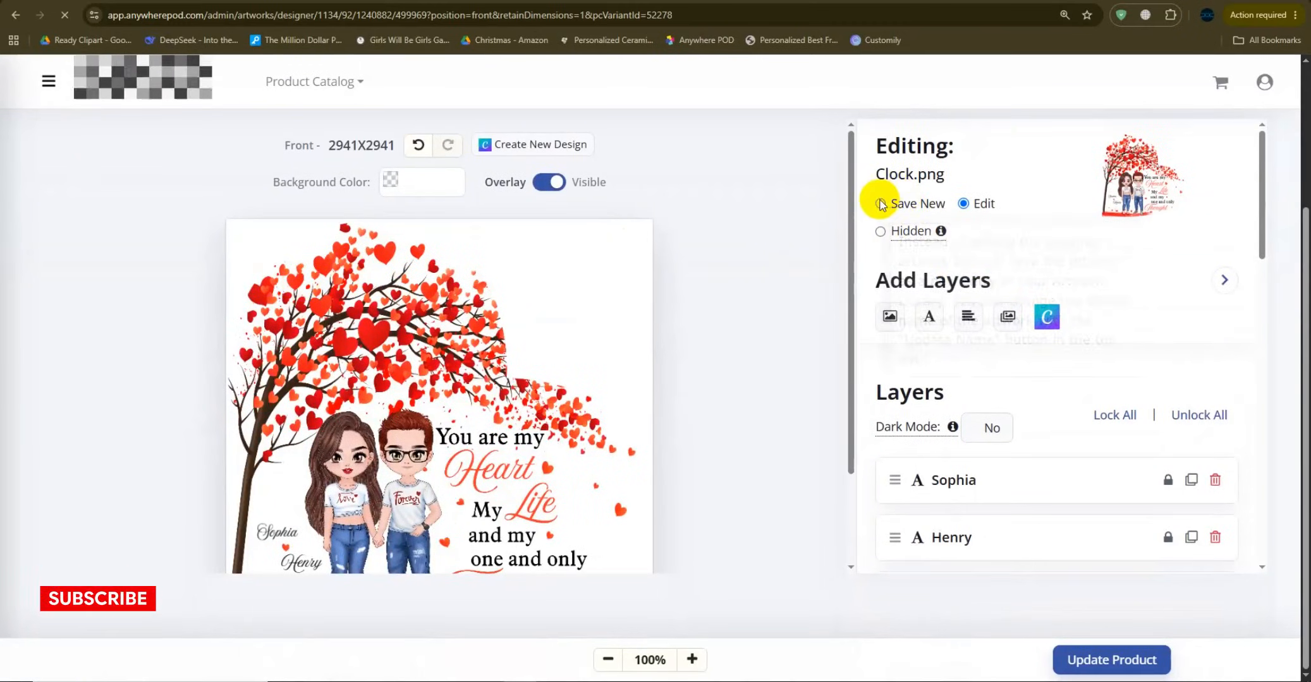
Step: Set the artwork to Save New and lock the Boy-Hair V. Couple 01 layer
scroll(547, 388, "down", 2)
scroll(937, 402, "down", 2)
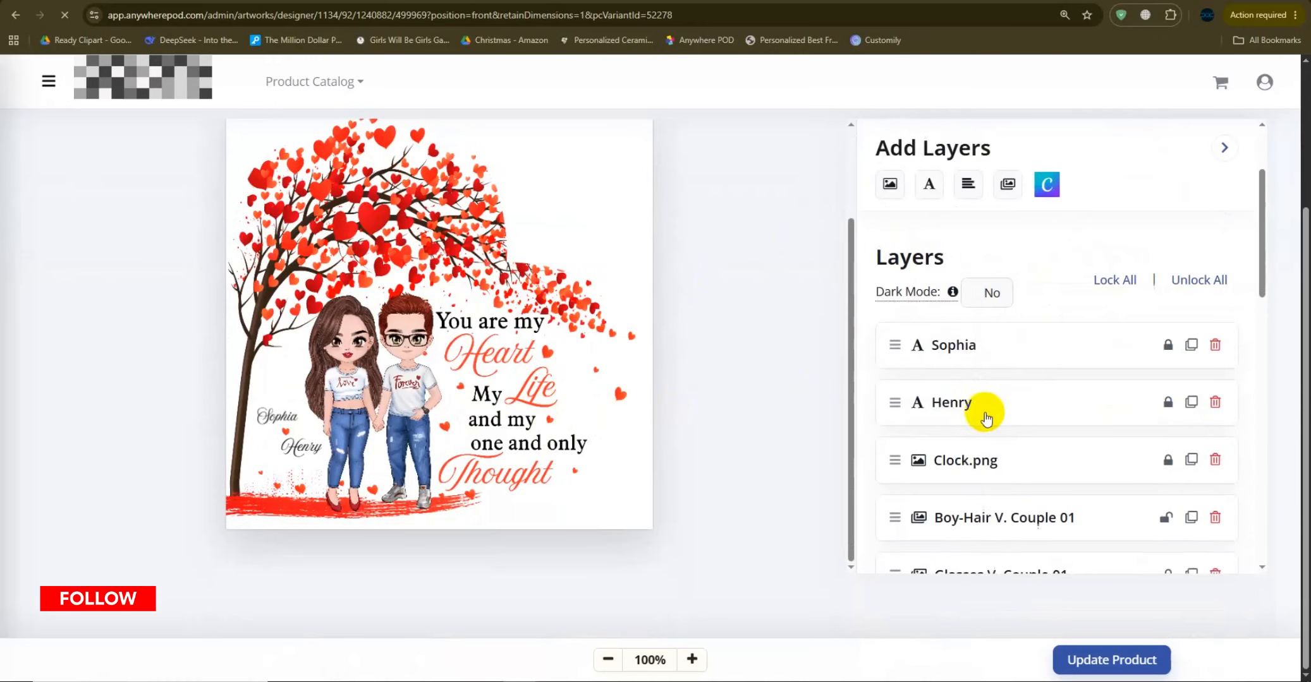
scroll(780, 405, "up", 1)
scroll(281, 484, "down", 1)
scroll(1109, 436, "down", 2)
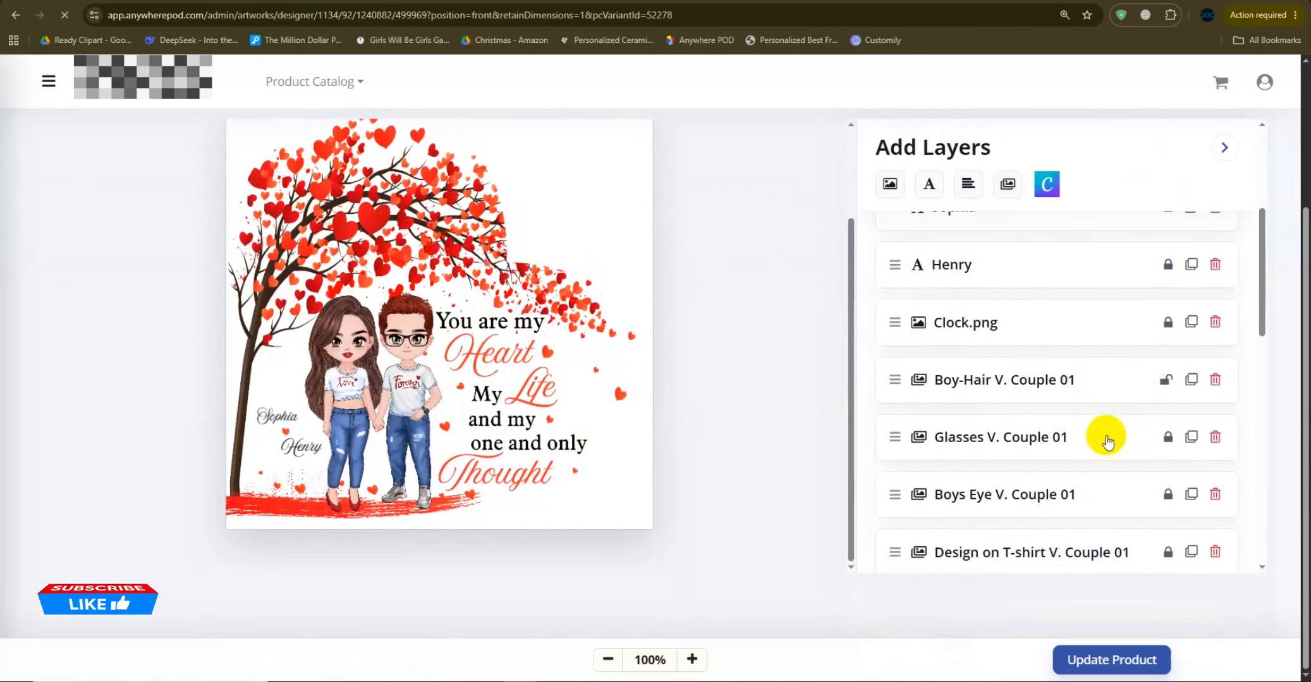
scroll(1131, 441, "up", 1)
left_click(1168, 448)
Step: Delete the two name text layers and the Clock.png layer, leaving only the couple clipart, and update the product
scroll(1209, 410, "down", 12)
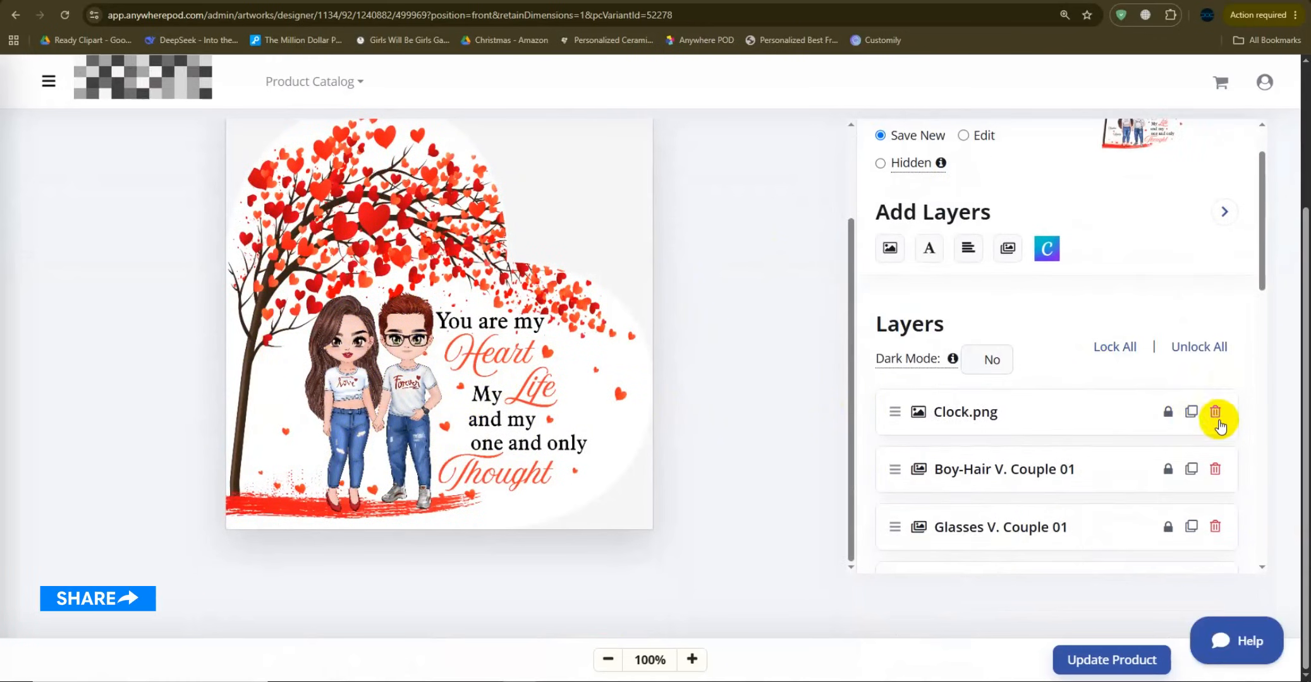
left_click(1214, 503)
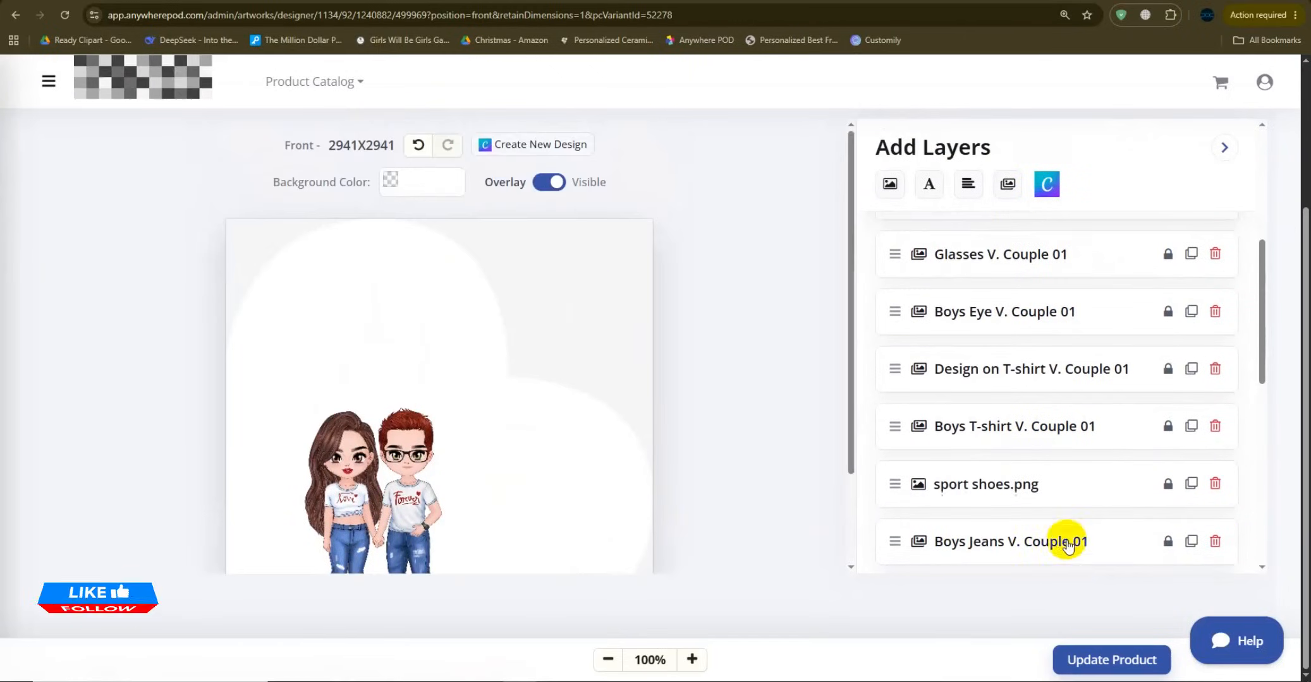
left_click(1095, 669)
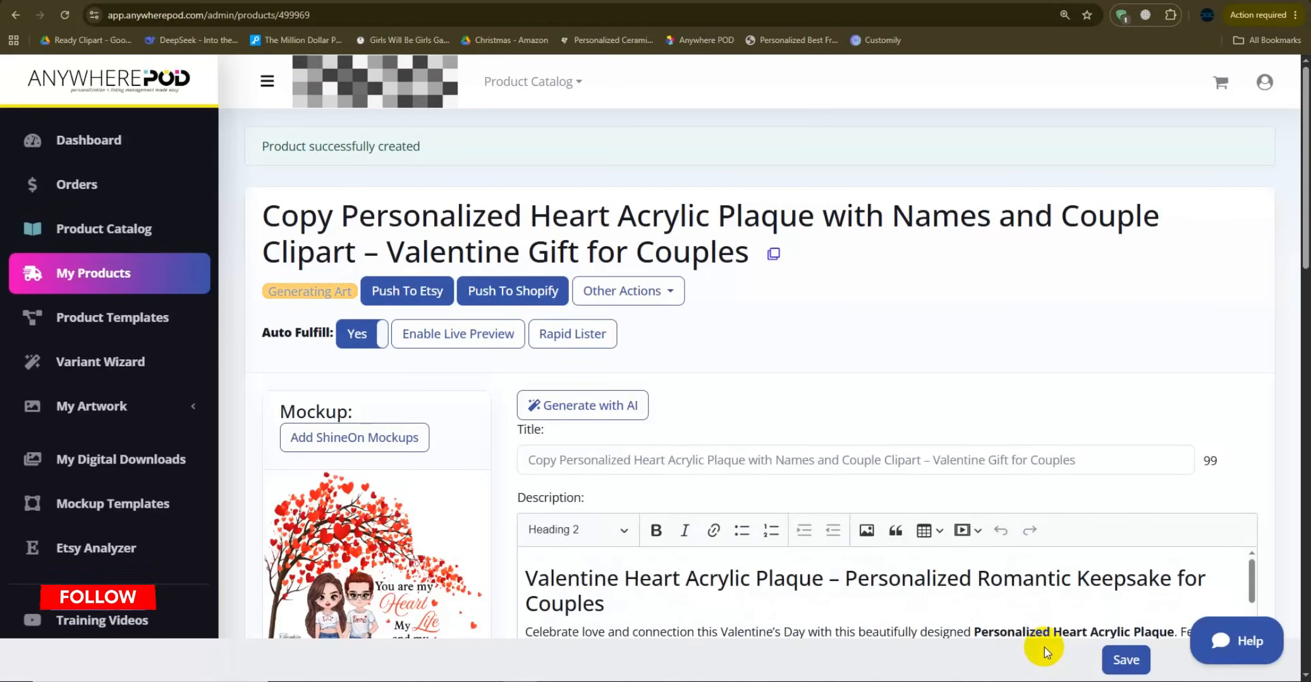
Step: Open the second front artwork, containing only the couple clipart, for editing and go to its layers
scroll(916, 492, "down", 6)
scroll(682, 464, "down", 4)
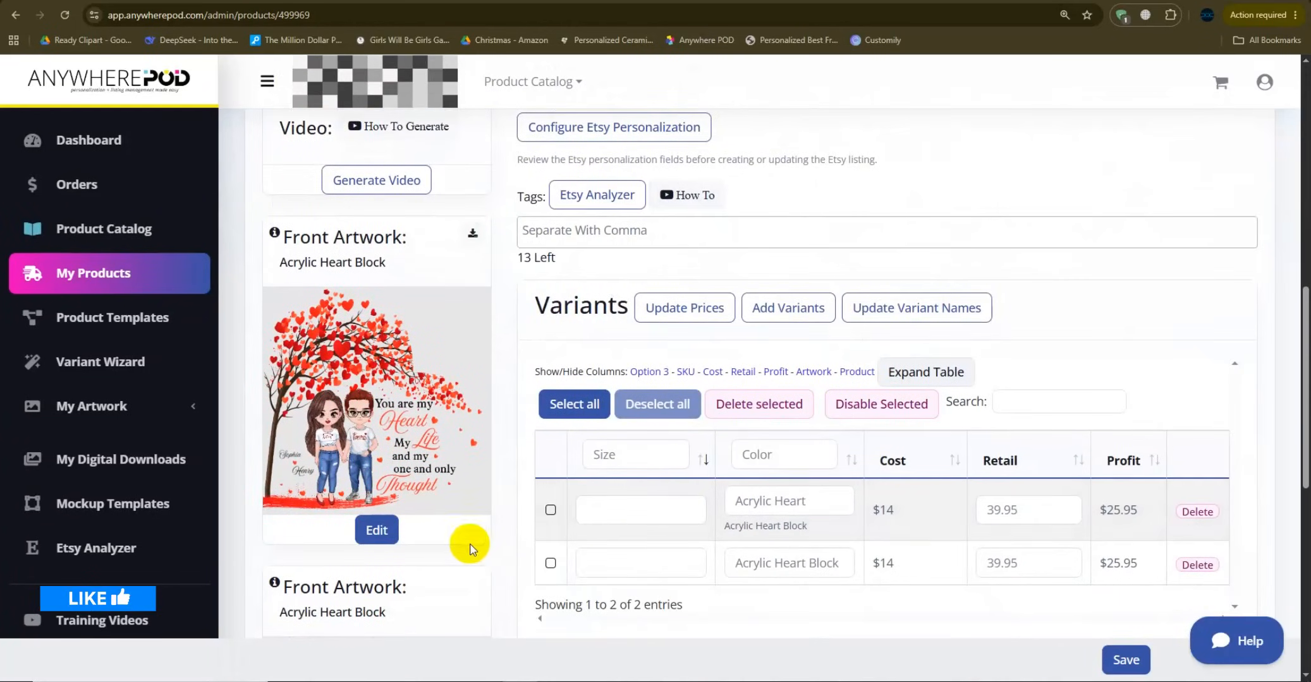
scroll(525, 566, "down", 3)
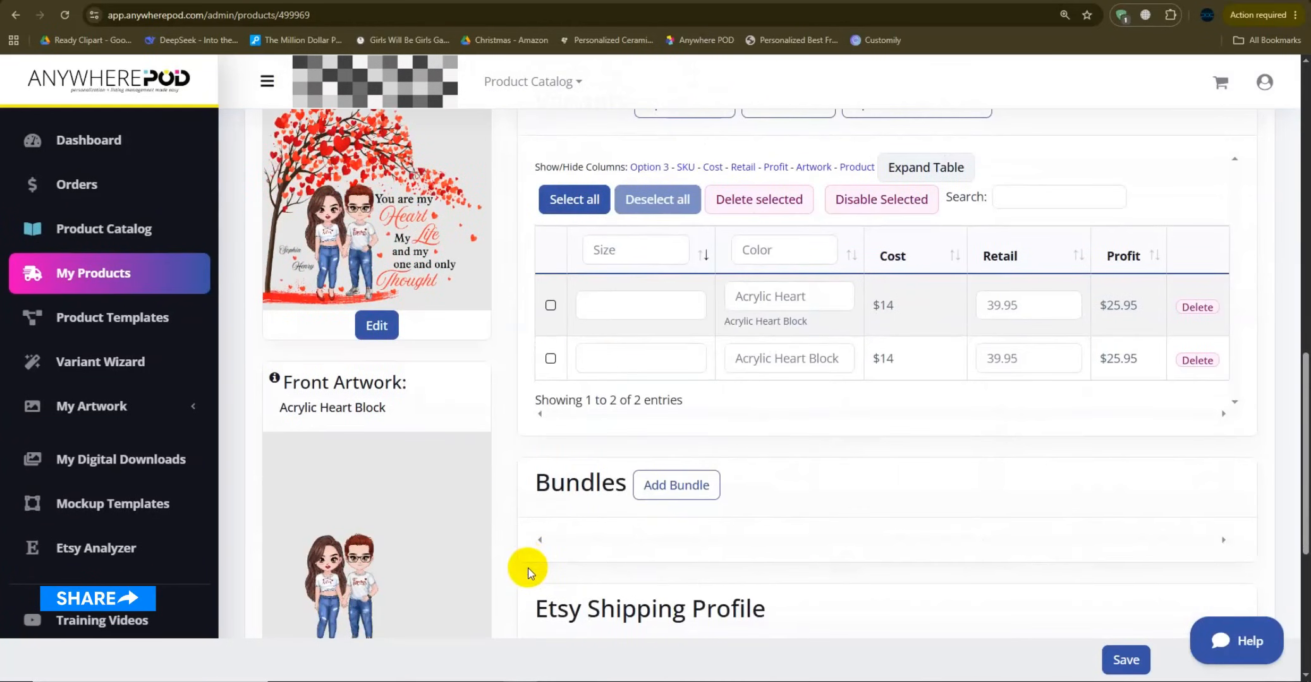
scroll(527, 568, "down", 5)
scroll(515, 547, "up", 2)
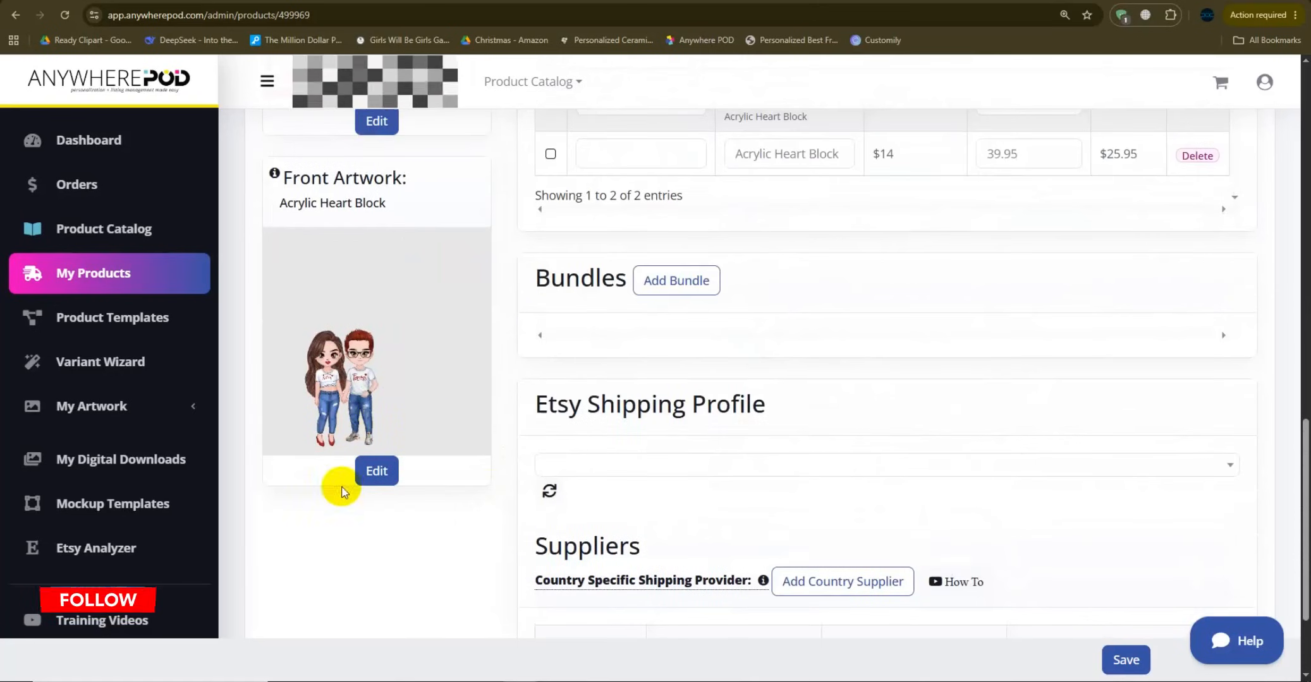
left_click(376, 471)
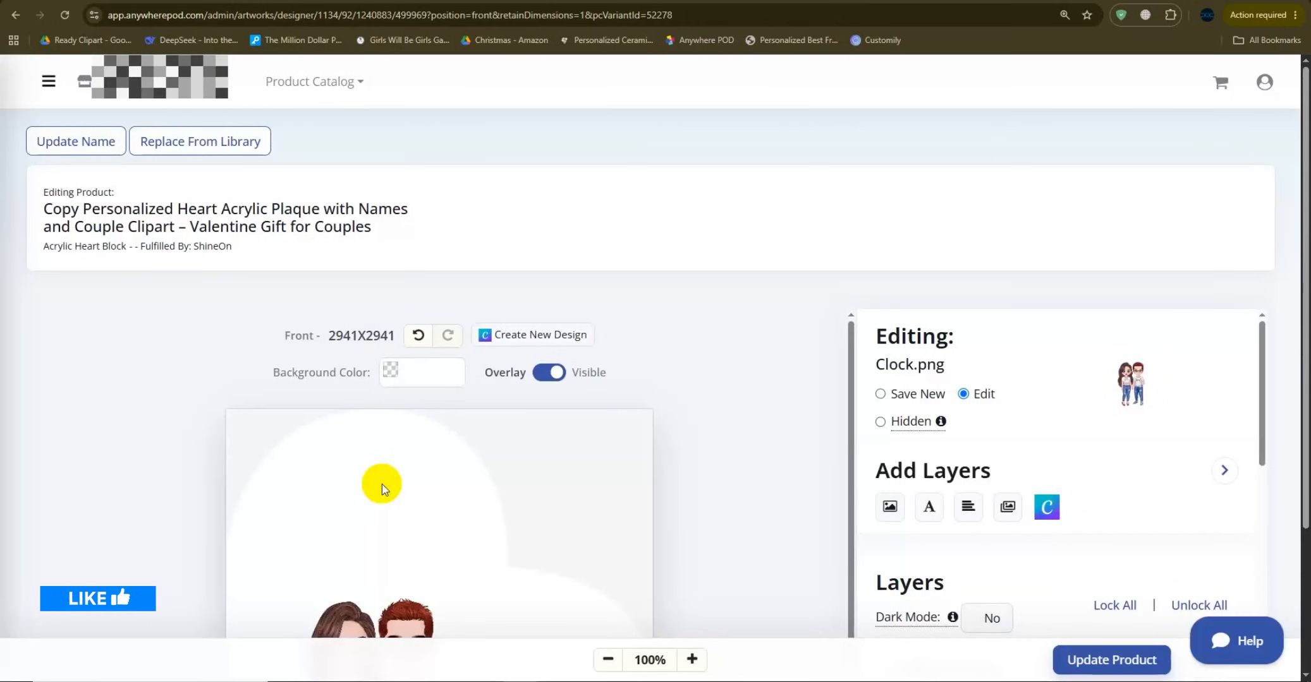
scroll(382, 484, "down", 5)
scroll(939, 341, "down", 2)
Step: Expand the Boy-Hair V. Couple 01 layer and change the boy's hair to a blond style
left_click(948, 401)
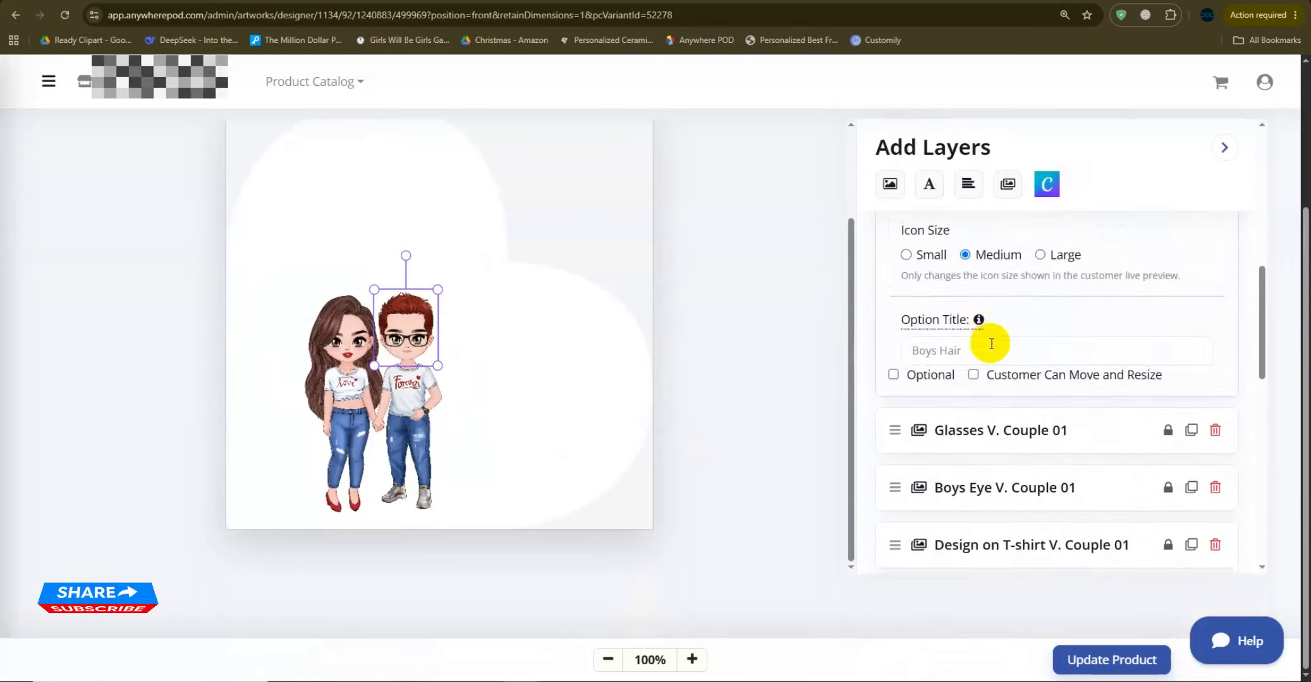
scroll(910, 342, "up", 2)
left_click(1055, 256)
left_click(977, 387)
Step: Choose different frames in the Glasses V. Couple 01 layer and expand the Boys Eye V. Couple 01 layer
scroll(1068, 345, "down", 3)
left_click(995, 293)
left_click(919, 398)
scroll(975, 257, "down", 3)
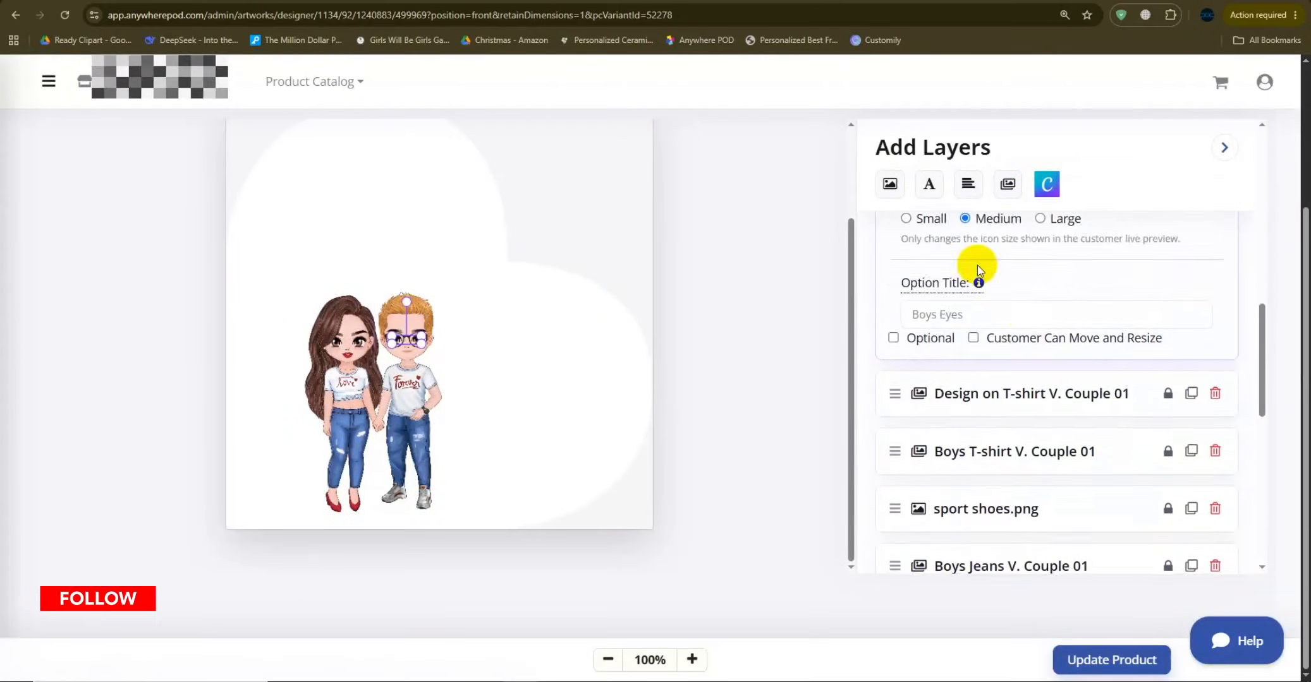
Step: Set the boy's T-shirt design to the love lettering and his shirt to the mustard T-shirt Boy (3)
left_click(1055, 220)
left_click(939, 348)
scroll(948, 335, "down", 3)
left_click(1055, 253)
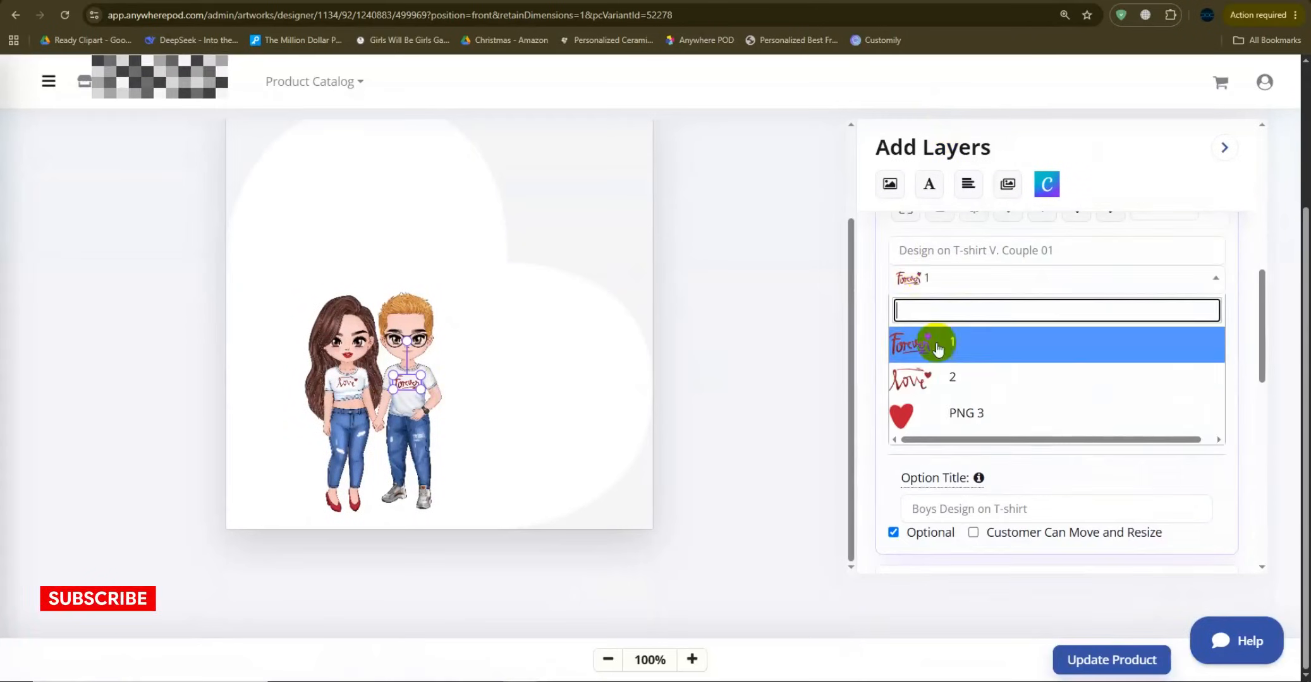
left_click(934, 342)
left_click(1014, 427)
left_click(1035, 400)
left_click(947, 436)
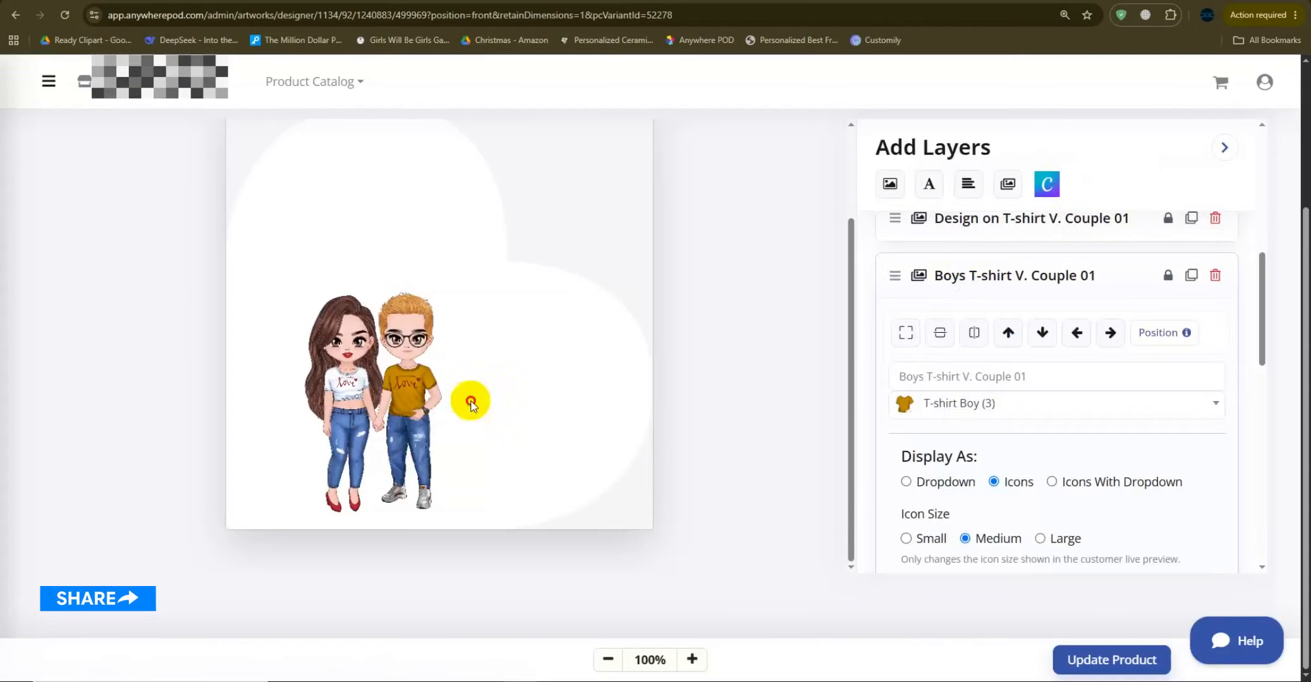
Step: Change the boy's jeans to the brown Jeans Boy (6) in the Boys Jeans V. Couple 01 layer
left_click(405, 496)
left_click(1010, 318)
left_click(935, 246)
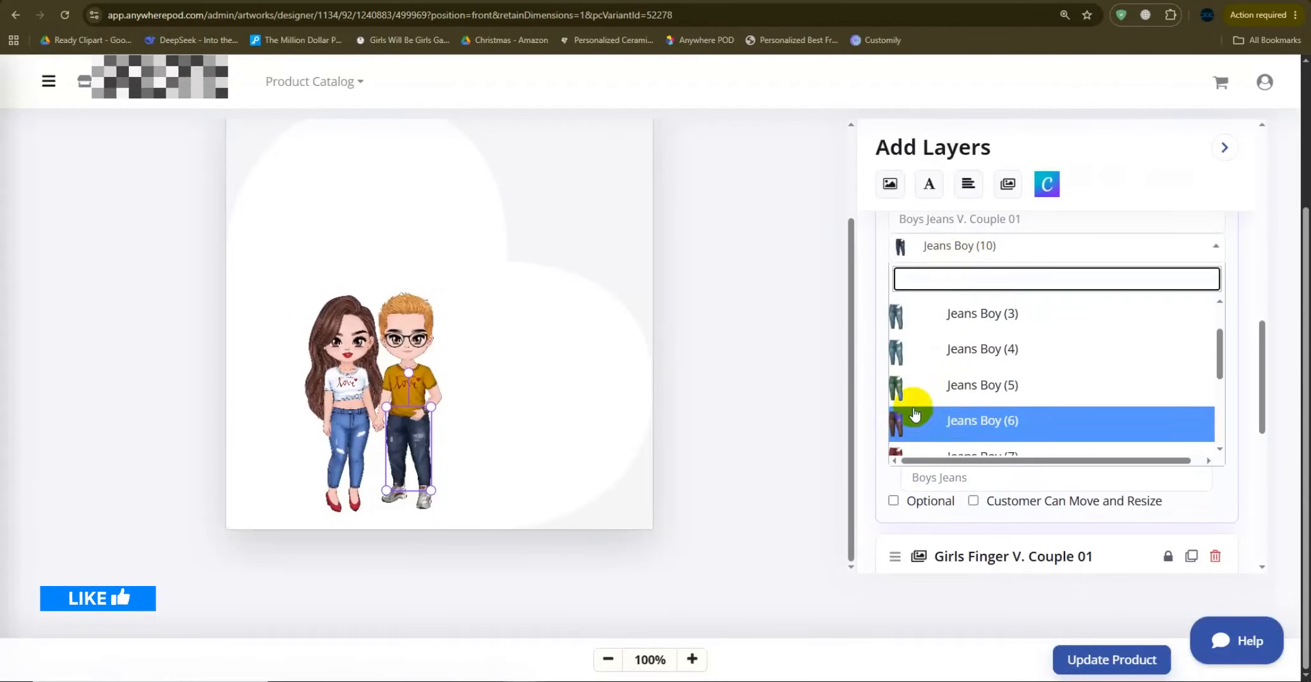
left_click(913, 414)
Step: Choose a tone in the Girls Finger V. Couple 01 layer and set the boy's body to Body Boy (4)
scroll(945, 352, "down", 3)
left_click(945, 352)
left_click(948, 263)
left_click(965, 371)
scroll(994, 374, "down", 3)
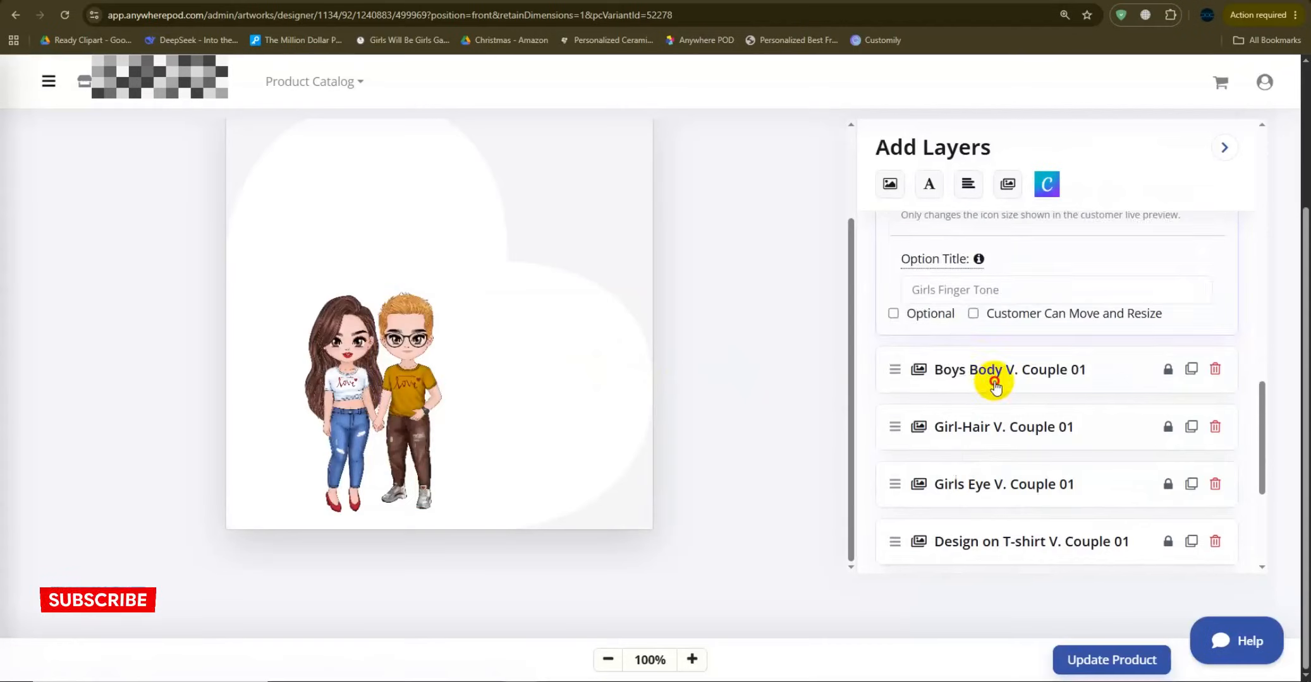
left_click(995, 375)
left_click(954, 389)
left_click(961, 560)
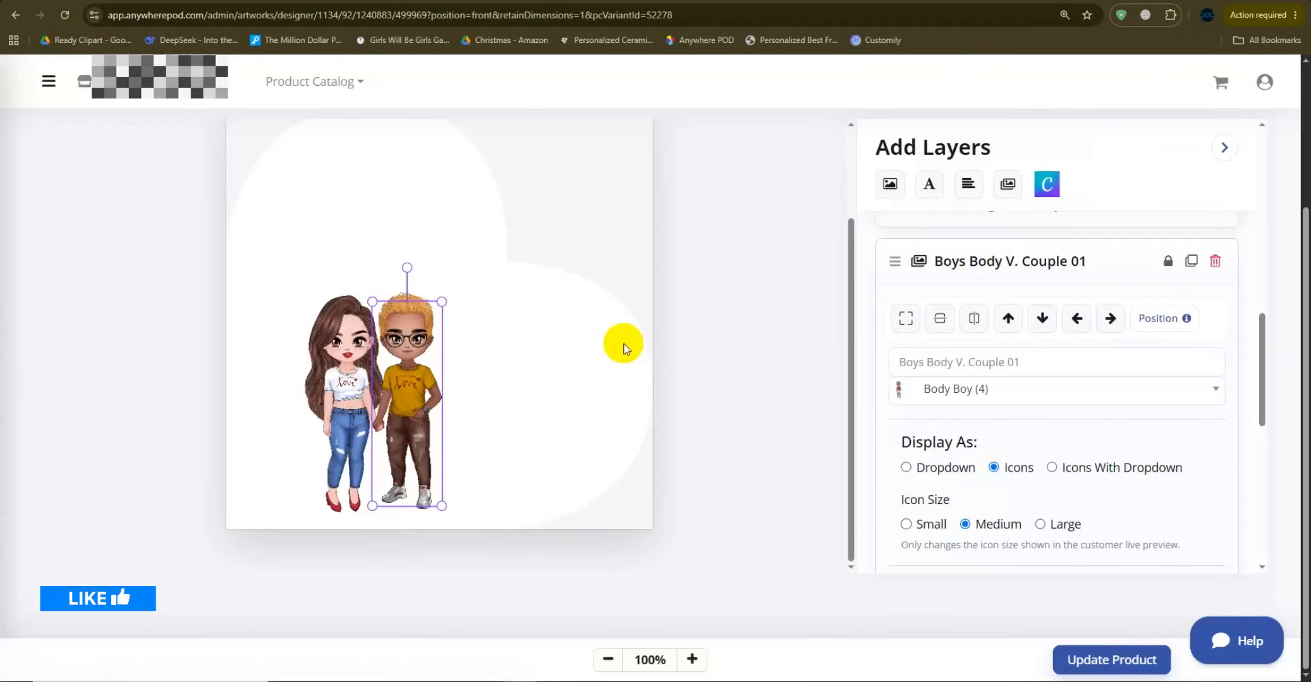
Step: Change the girl's hair to a long blond style and her T-shirt to the mustard one
left_click(341, 316)
scroll(957, 325, "down", 1)
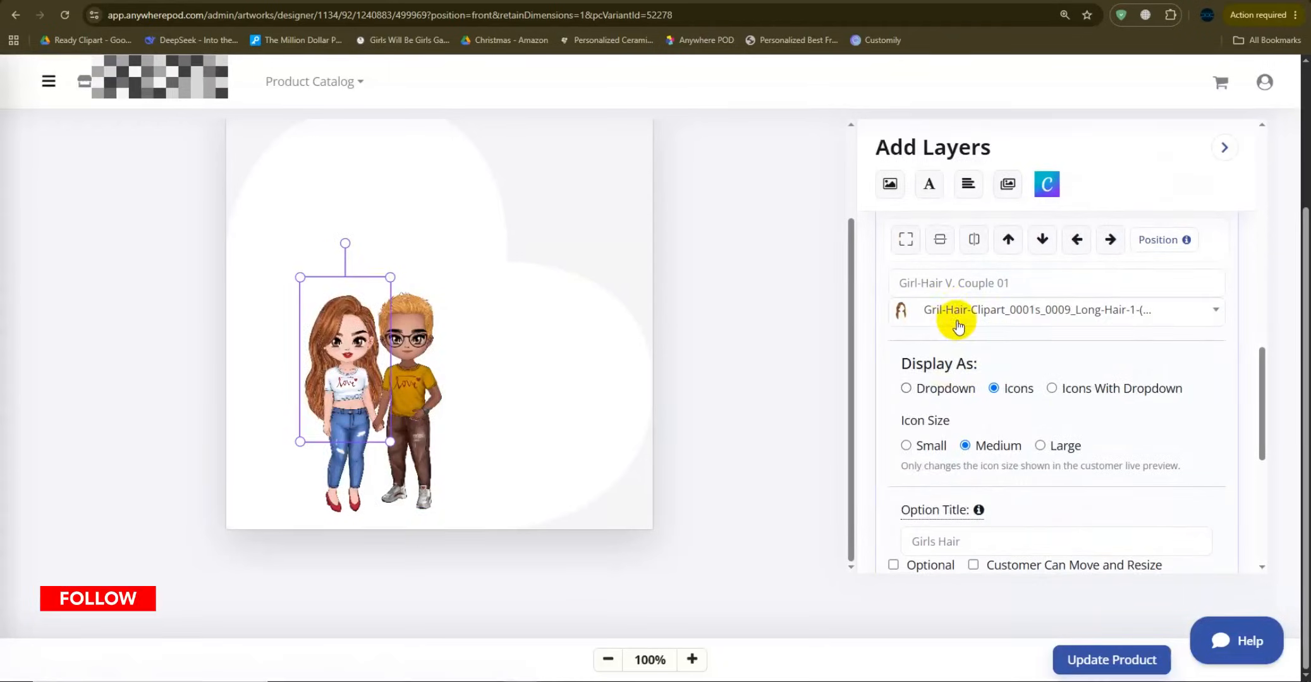
left_click(966, 492)
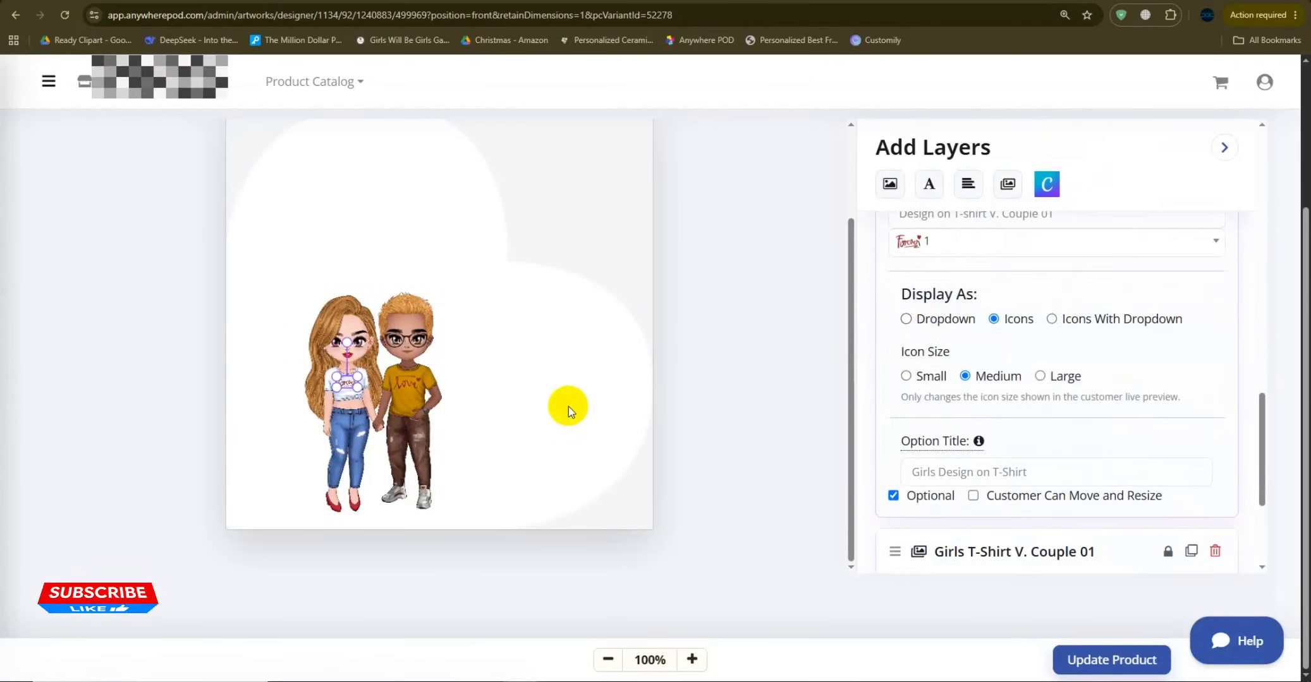
scroll(946, 311, "down", 2)
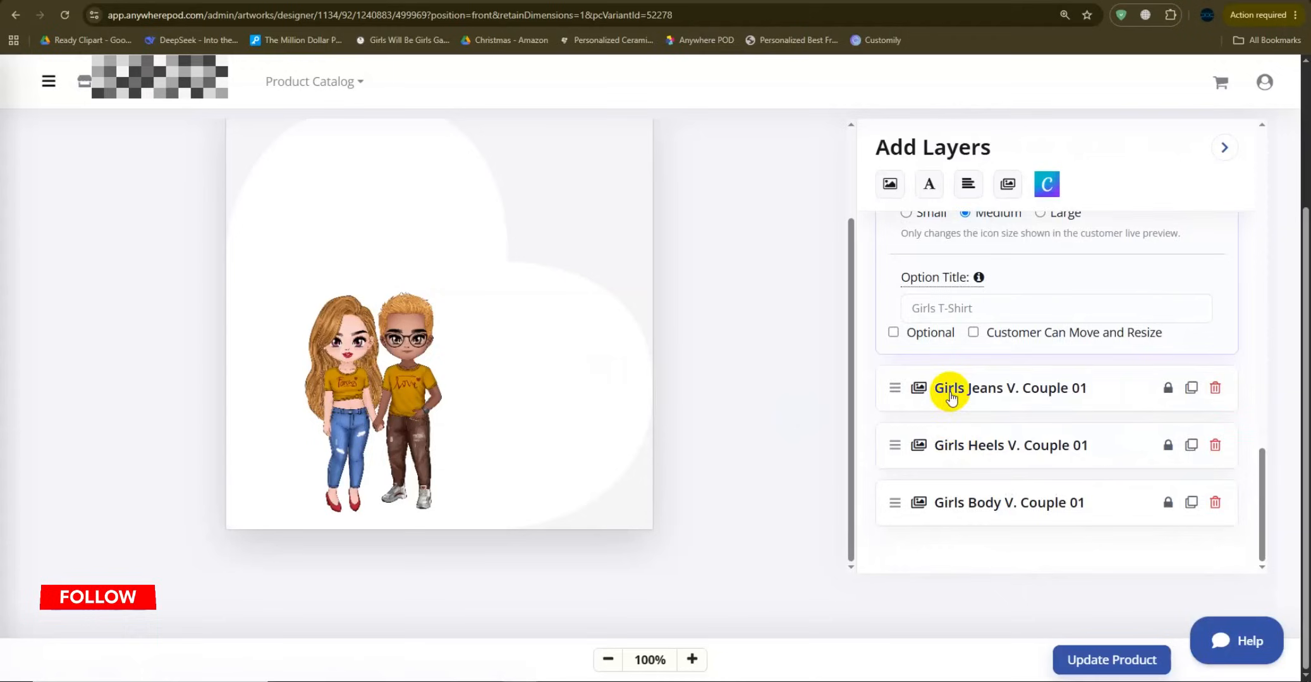
Step: Change the girl's jeans to a dark grey pair and her shoes to High heels (8)
left_click(951, 384)
left_click(952, 290)
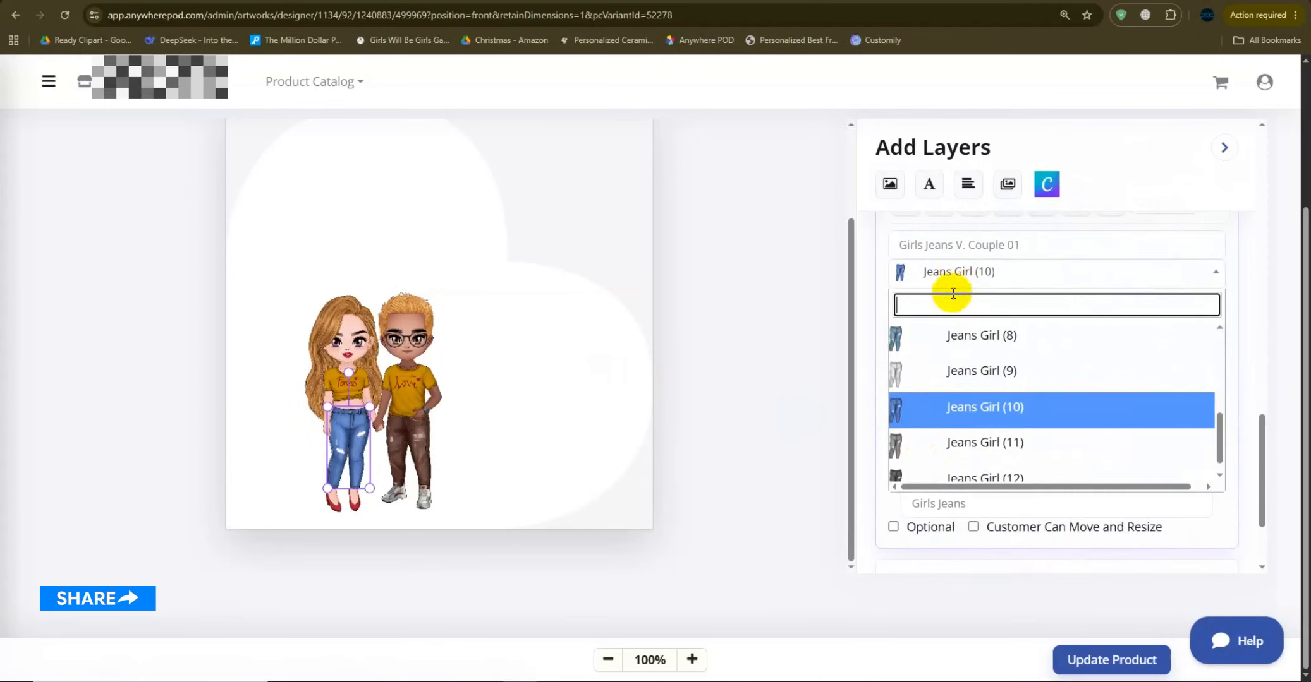
left_click(951, 497)
left_click(992, 395)
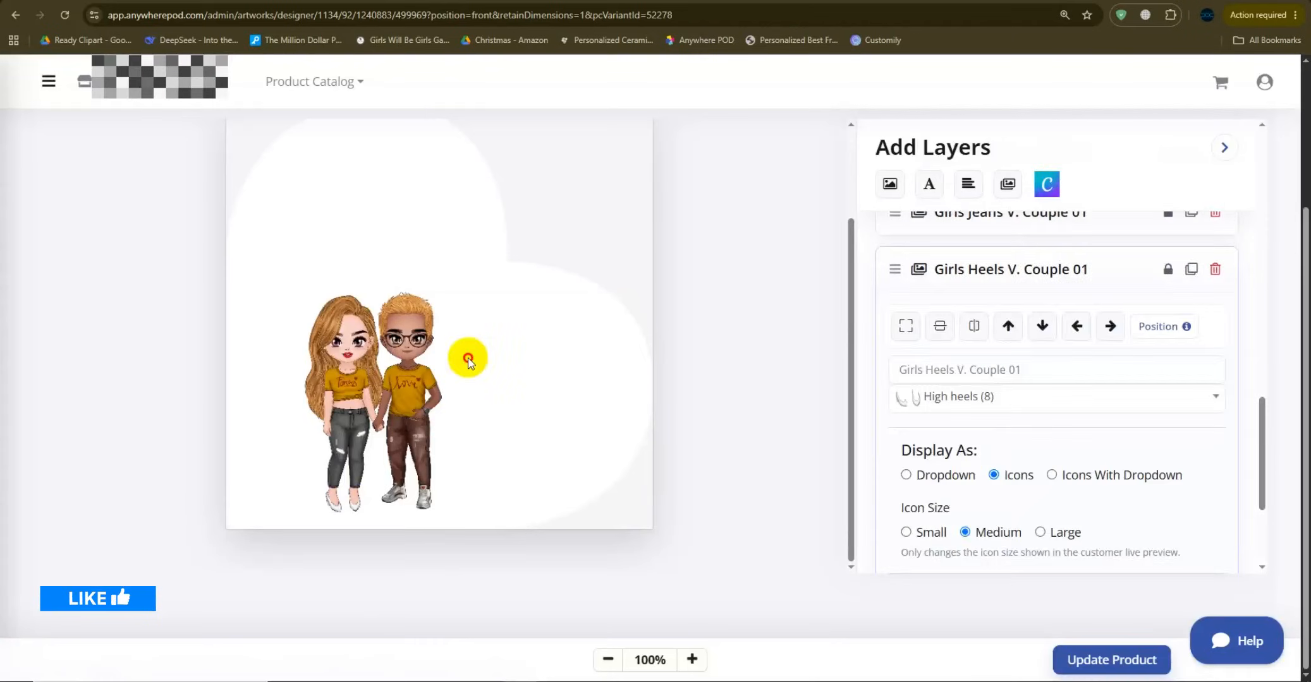
left_click(469, 357)
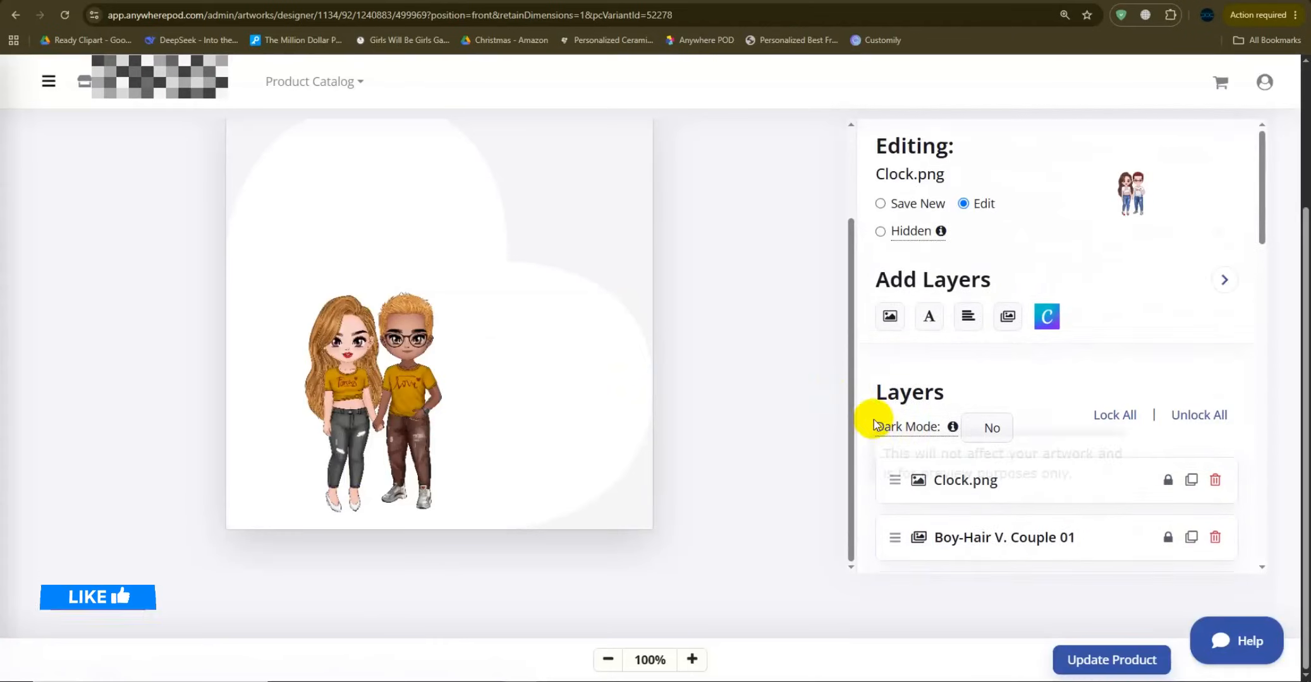
Step: Review the layer list of the restyled couple artwork and update the product
scroll(872, 422, "down", 3)
scroll(1117, 438, "down", 10)
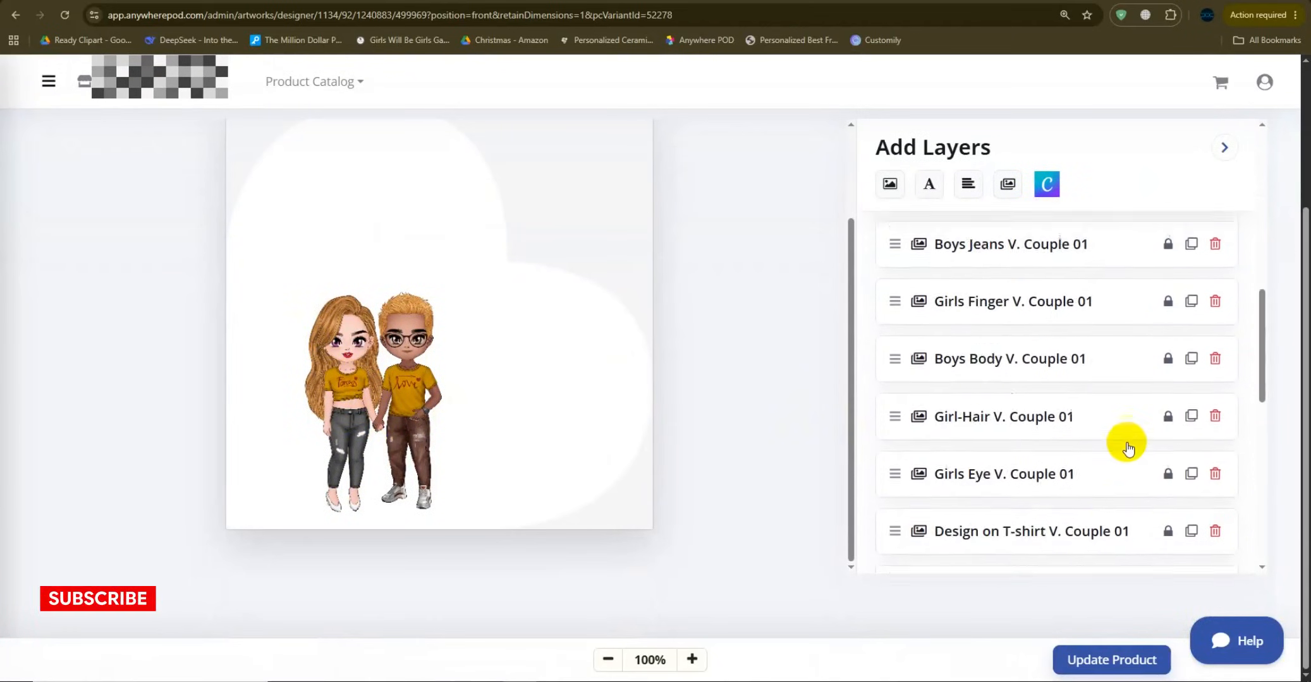
left_click(1120, 652)
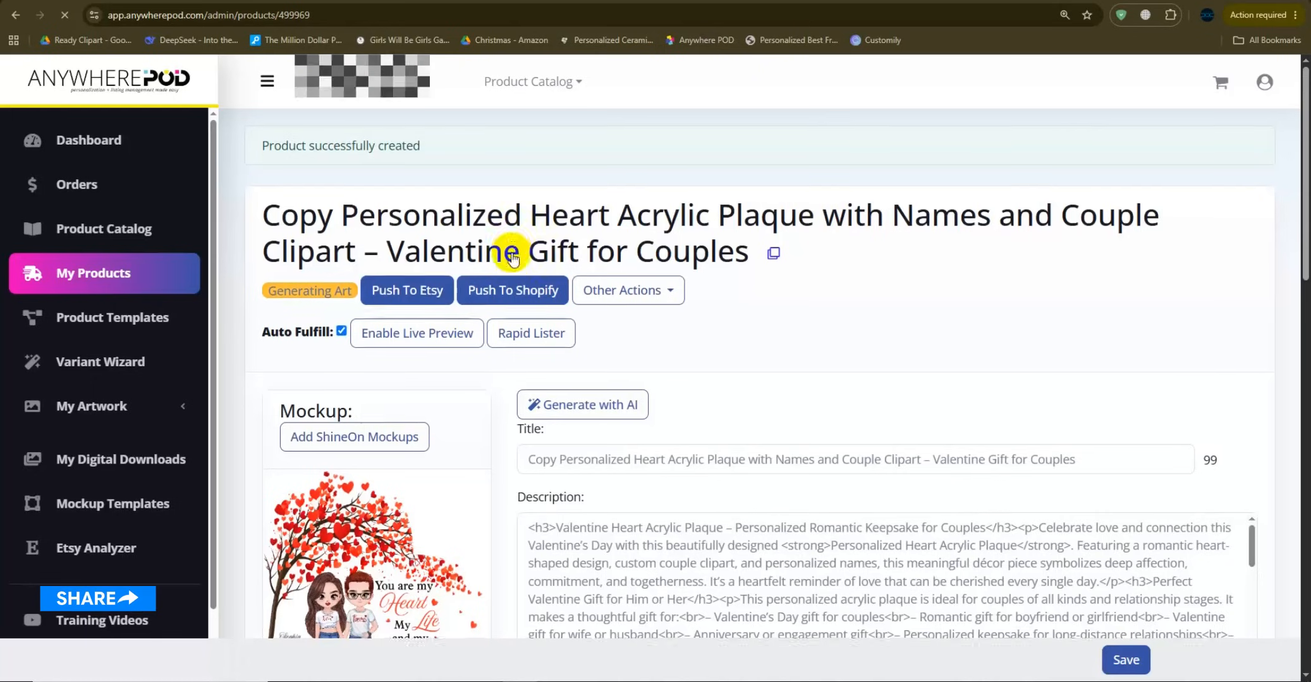
Step: Download the couple-only front artwork as the PNG image Clock.png into the Downloads folder
scroll(511, 259, "down", 5)
scroll(503, 272, "down", 15)
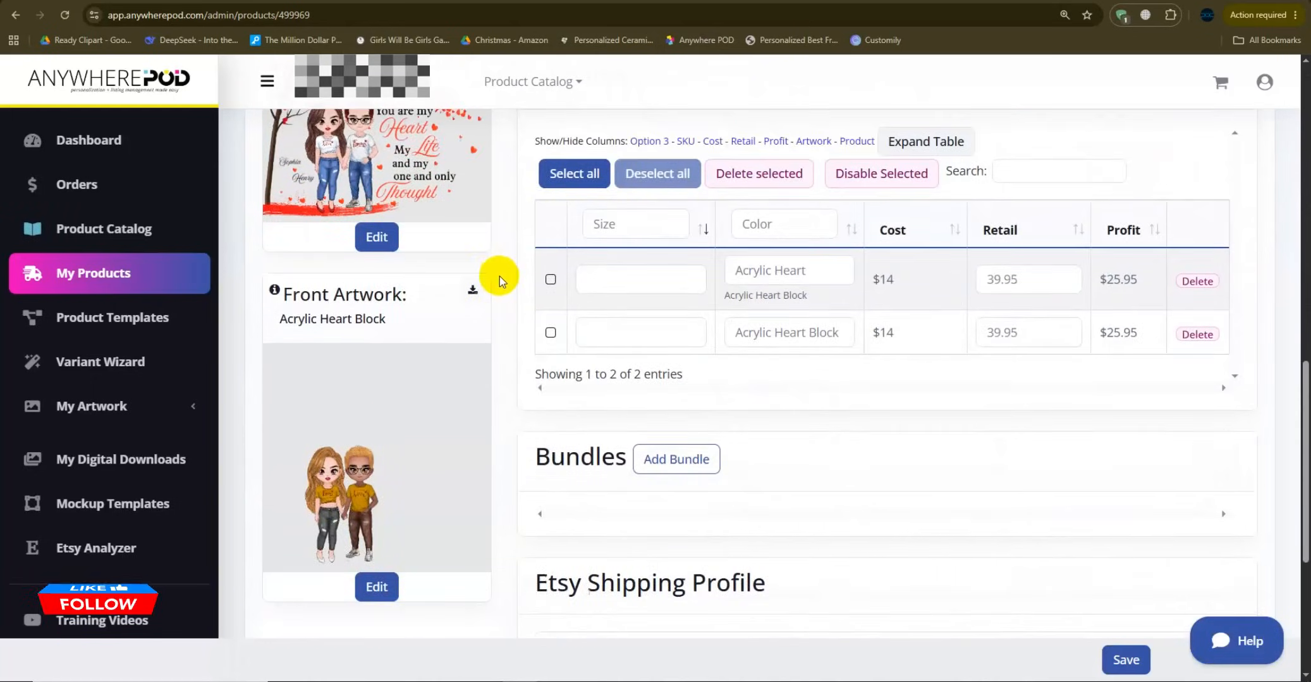
scroll(425, 351, "down", 3)
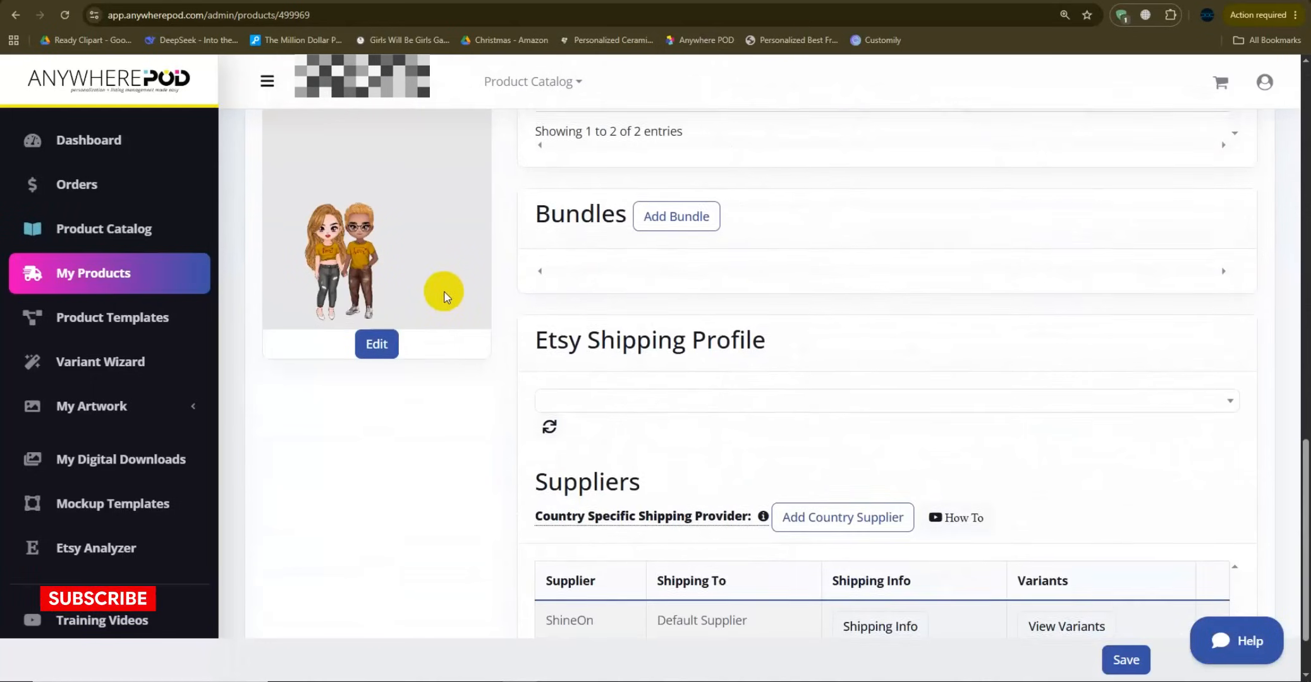
scroll(440, 292, "up", 3)
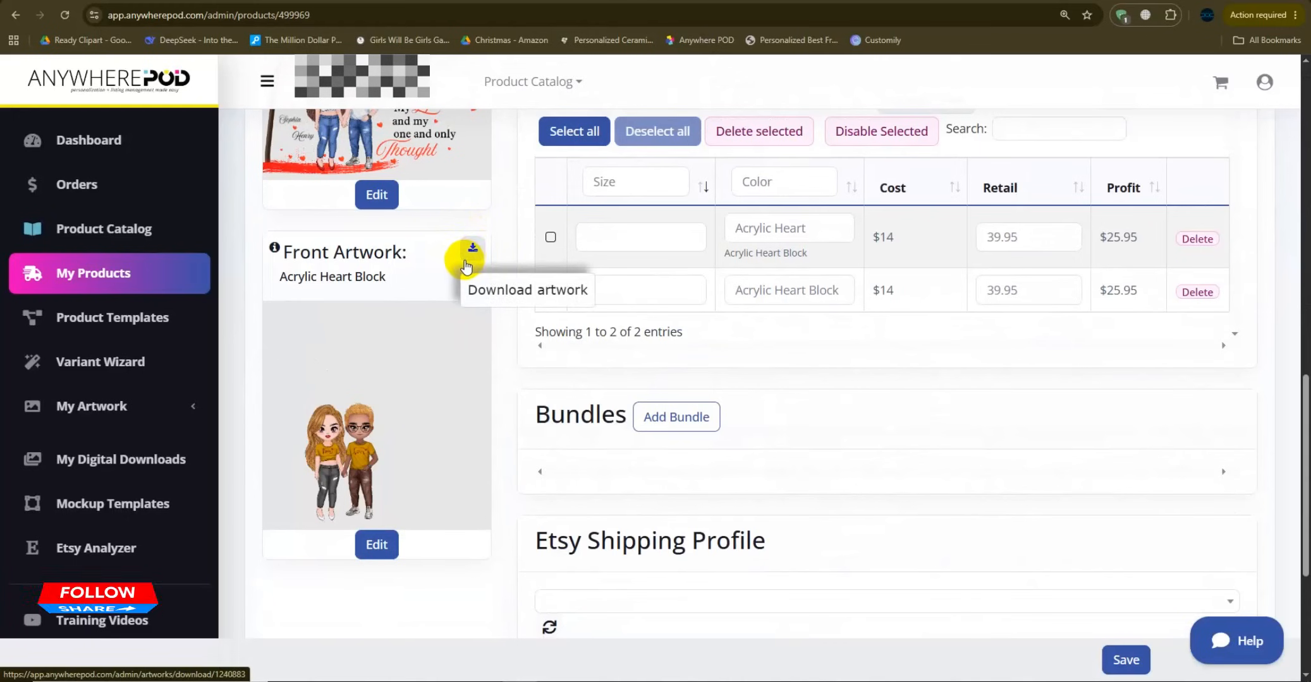
scroll(467, 262, "down", 1)
left_click(467, 253)
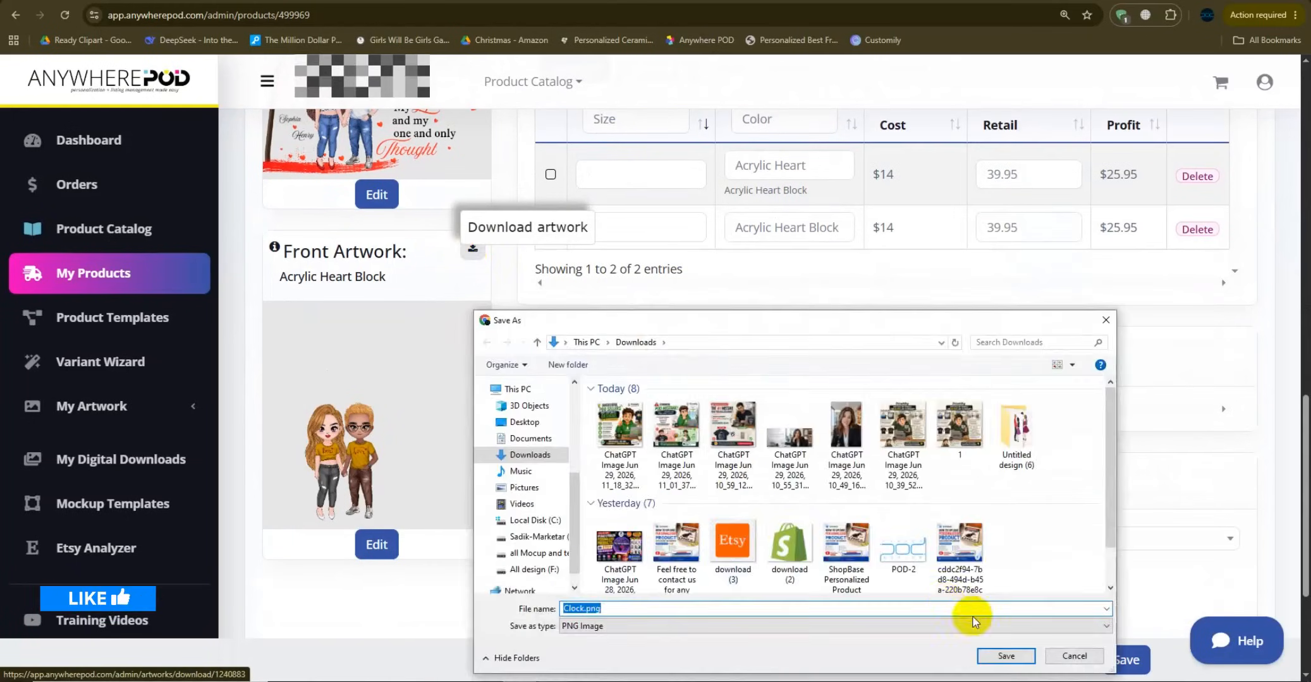
left_click(1009, 655)
Step: Reopen the couple-only artwork for editing and change the boy's hair to a grey style and his glasses to 04
scroll(492, 451, "down", 3)
left_click(374, 407)
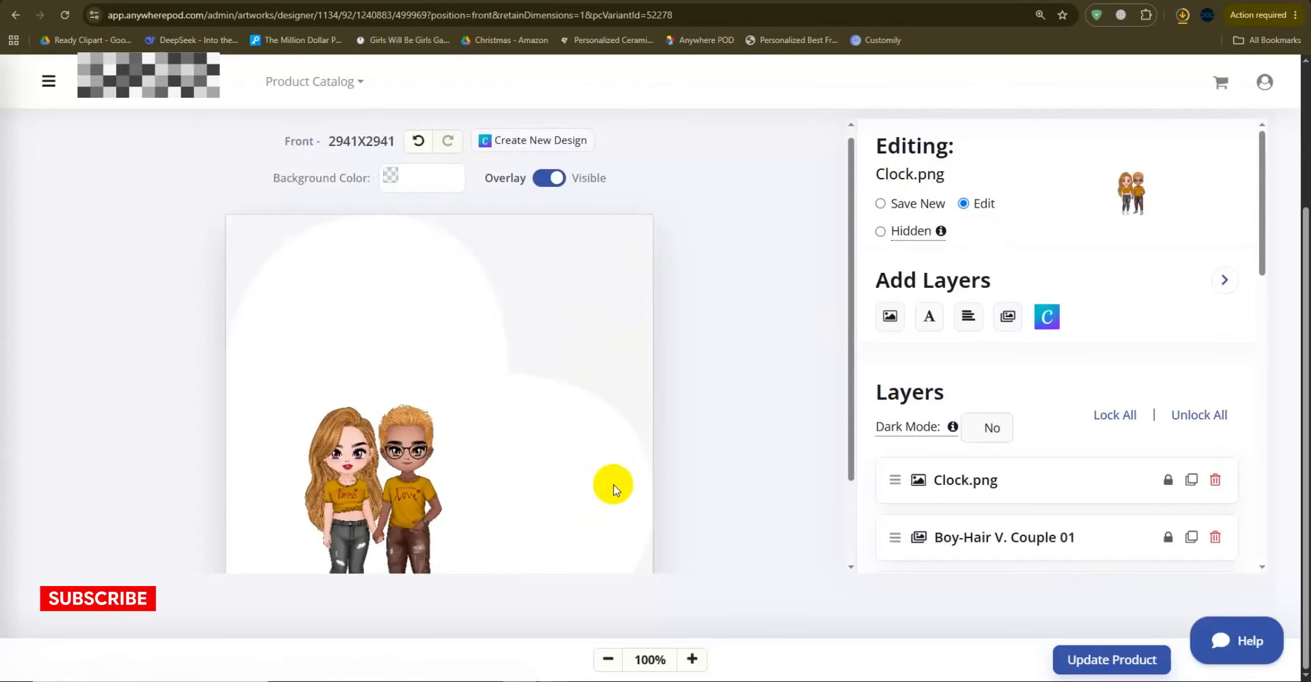
scroll(761, 439, "down", 2)
scroll(1005, 422, "down", 5)
left_click(1003, 494)
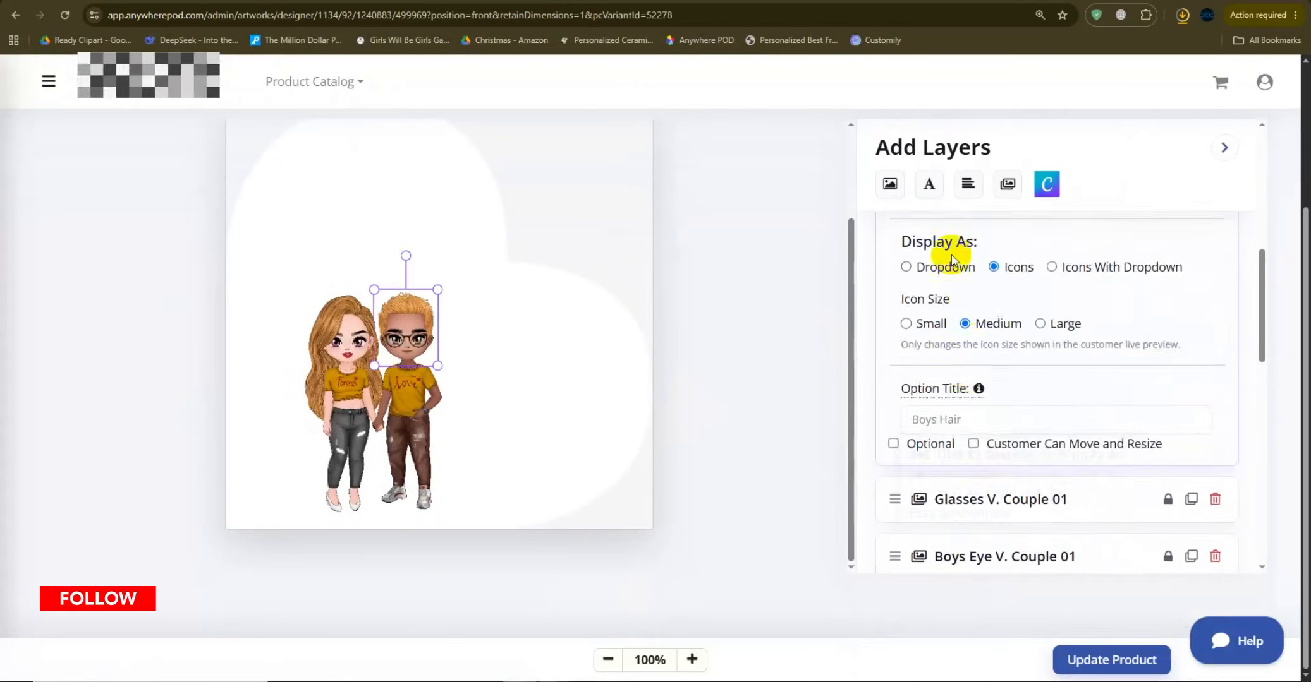
scroll(980, 418, "down", 3)
left_click(1049, 334)
left_click(930, 413)
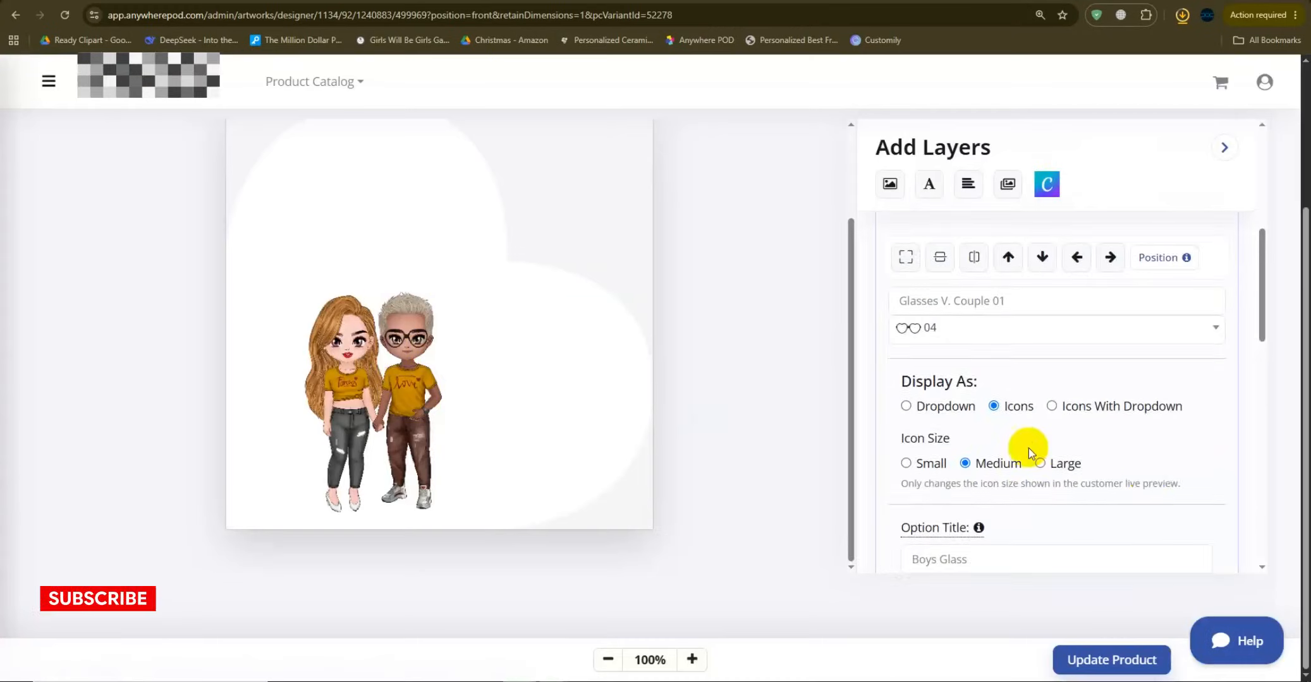
Step: Change the boy's T-shirt to green and his jeans to light blue, and expand the Boys Body V. Couple 01 layer
scroll(1028, 444, "down", 3)
left_click(957, 438)
scroll(910, 477, "down", 3)
scroll(910, 475, "down", 3)
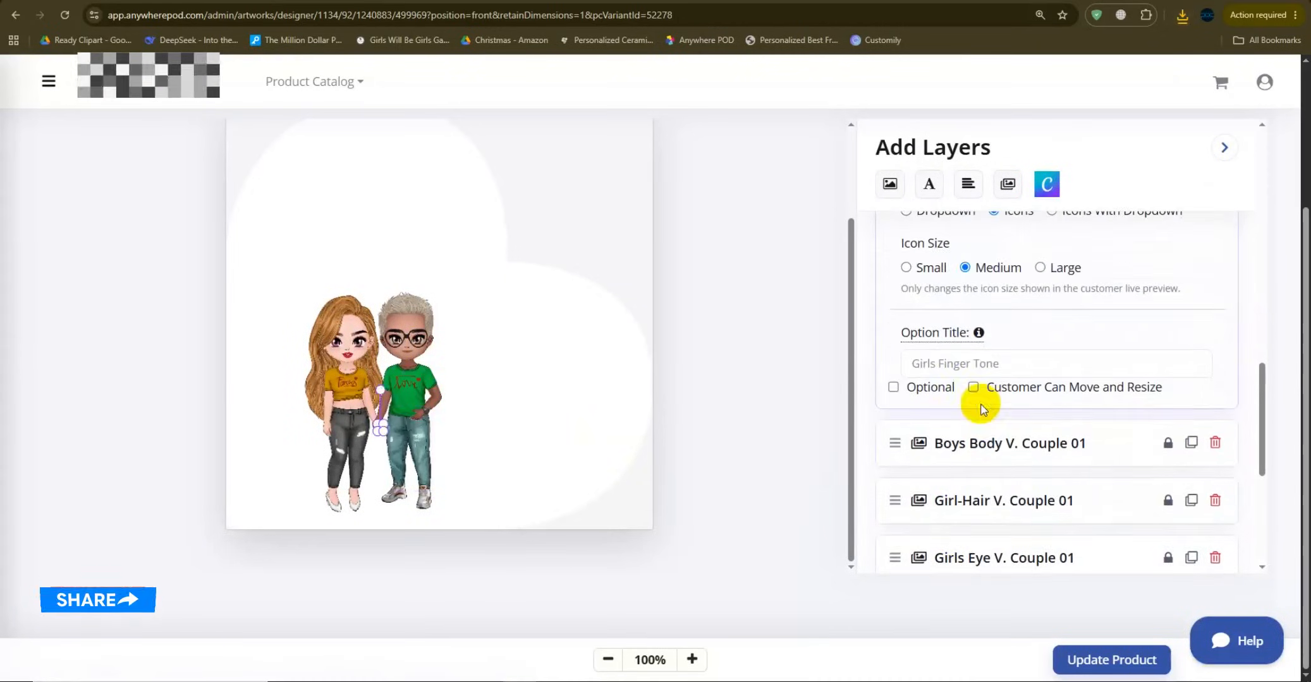
left_click(986, 442)
scroll(936, 380, "down", 5)
scroll(760, 370, "up", 2)
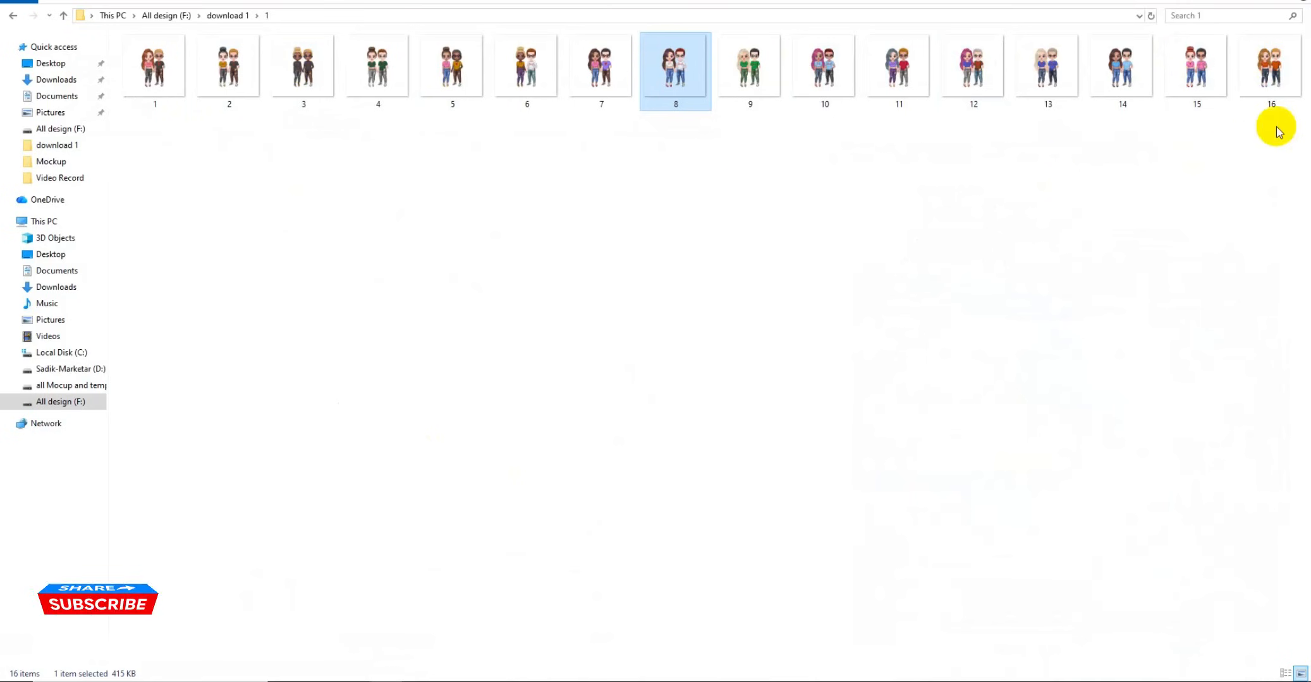
Step: Upload all 16 couple images from folder 1 in download 1 into the uploads of the blank 1000 × 1000 px Canva design
left_click(661, 144)
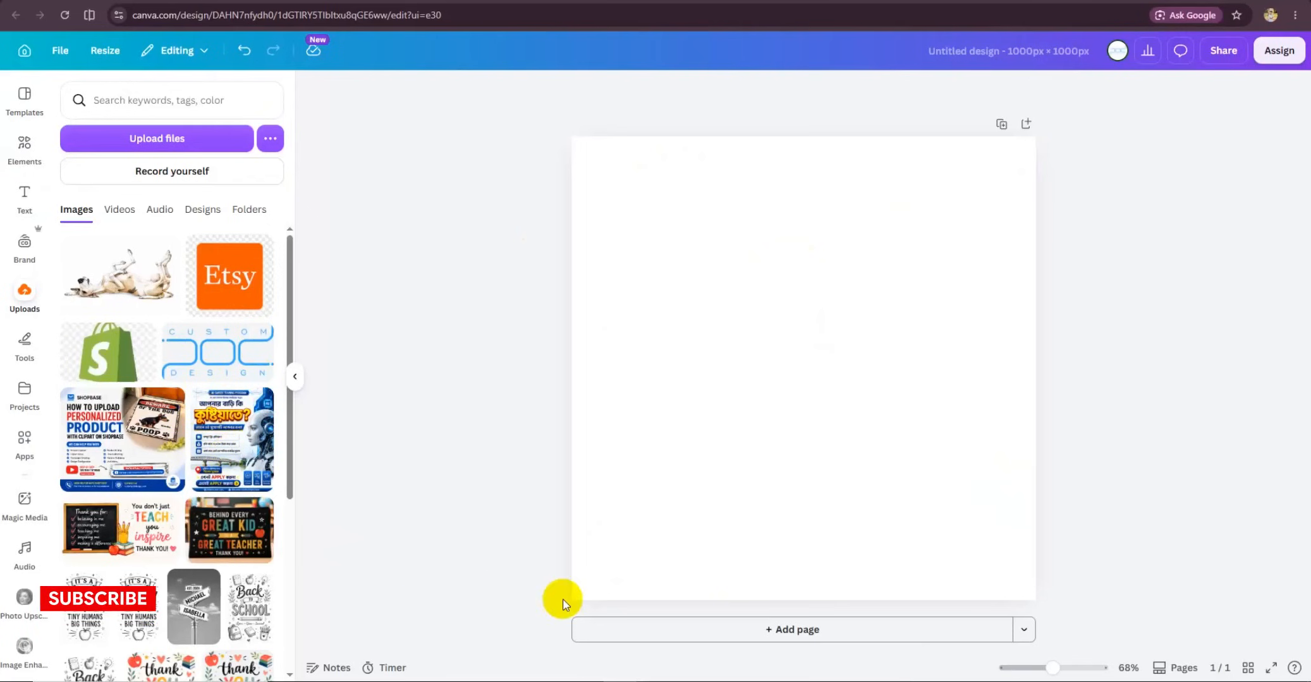
left_click(622, 379)
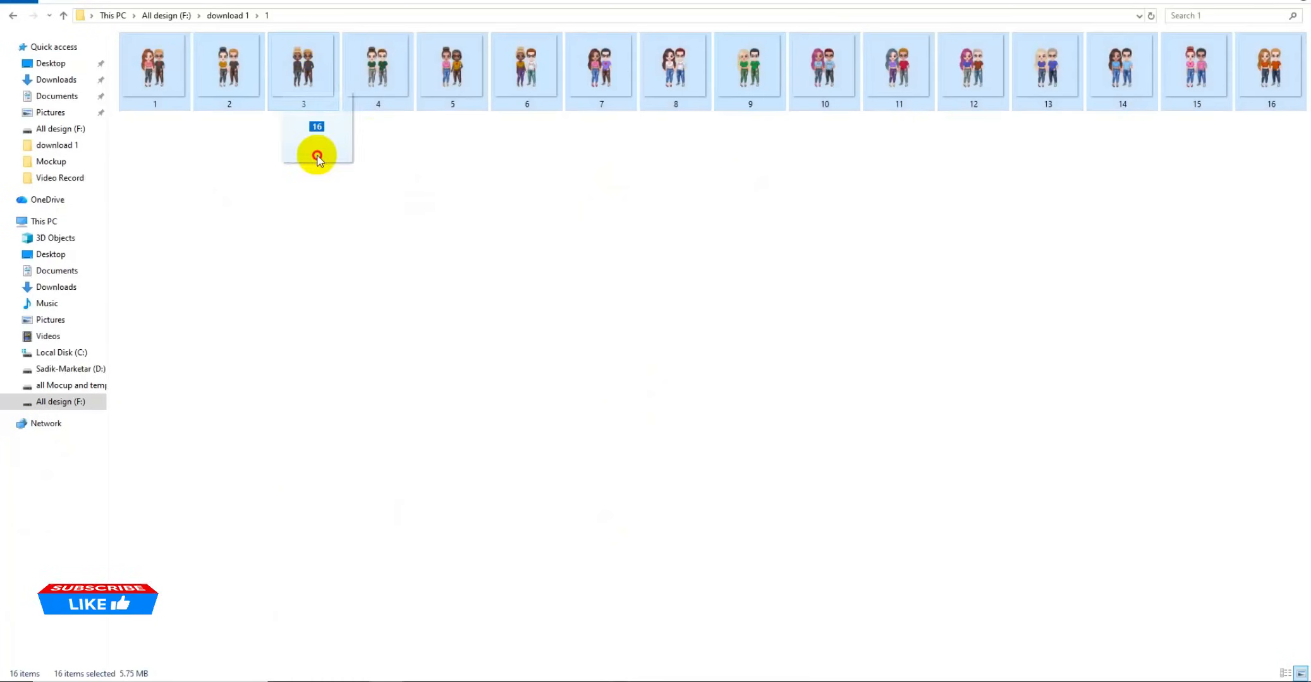
left_click_drag(316, 154, 126, 373)
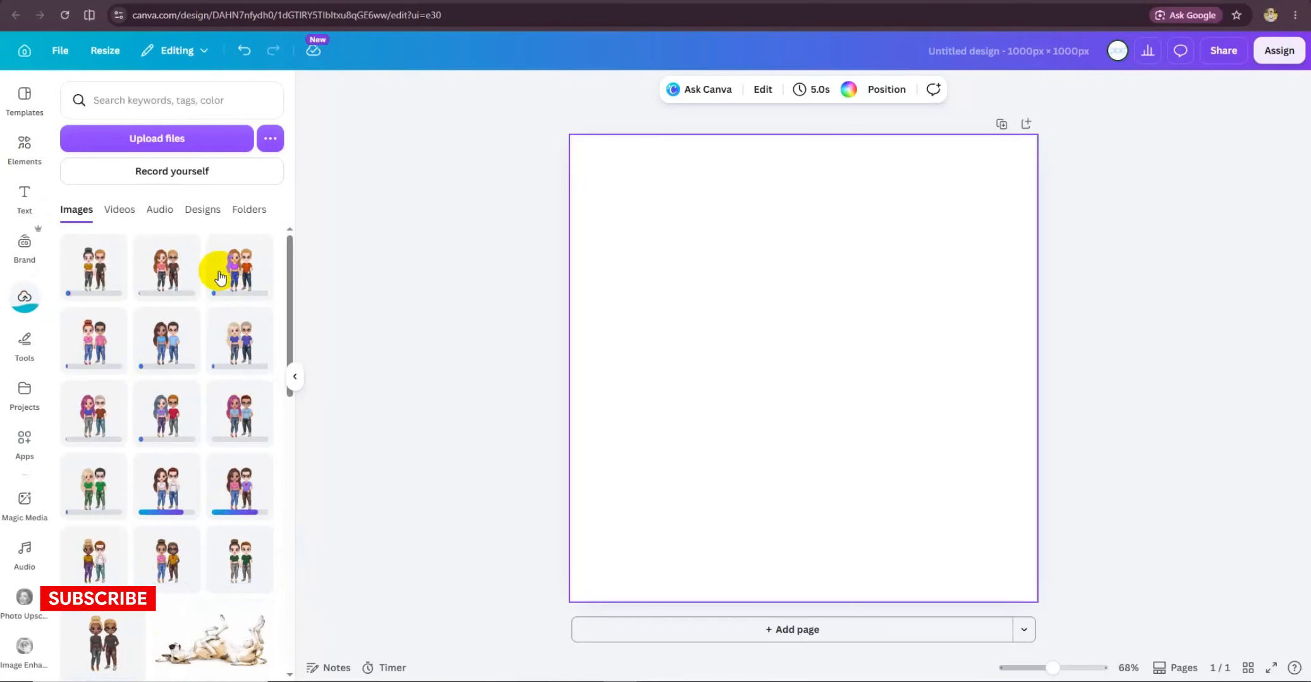
Step: Place the uploaded couple in dark grey shirts on the page, enlarge the image and centre it
left_click(96, 653)
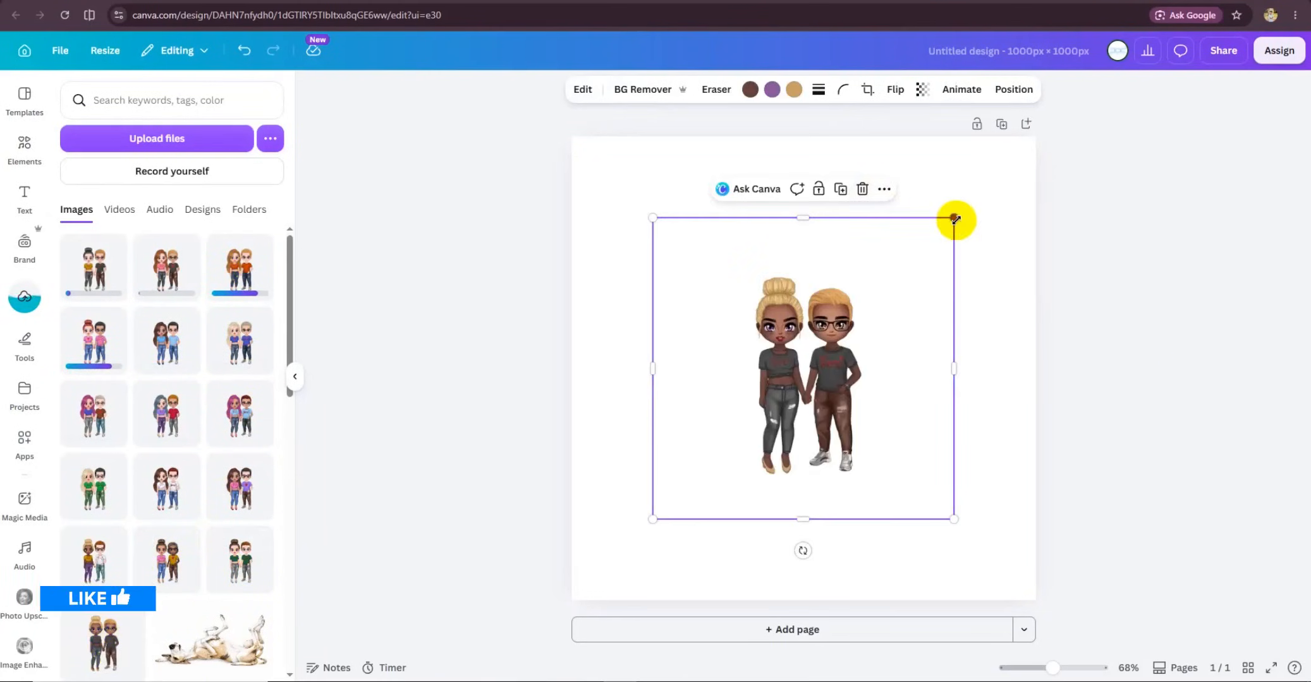
left_click_drag(953, 218, 1003, 167)
left_click_drag(898, 386, 857, 412)
left_click(1224, 403)
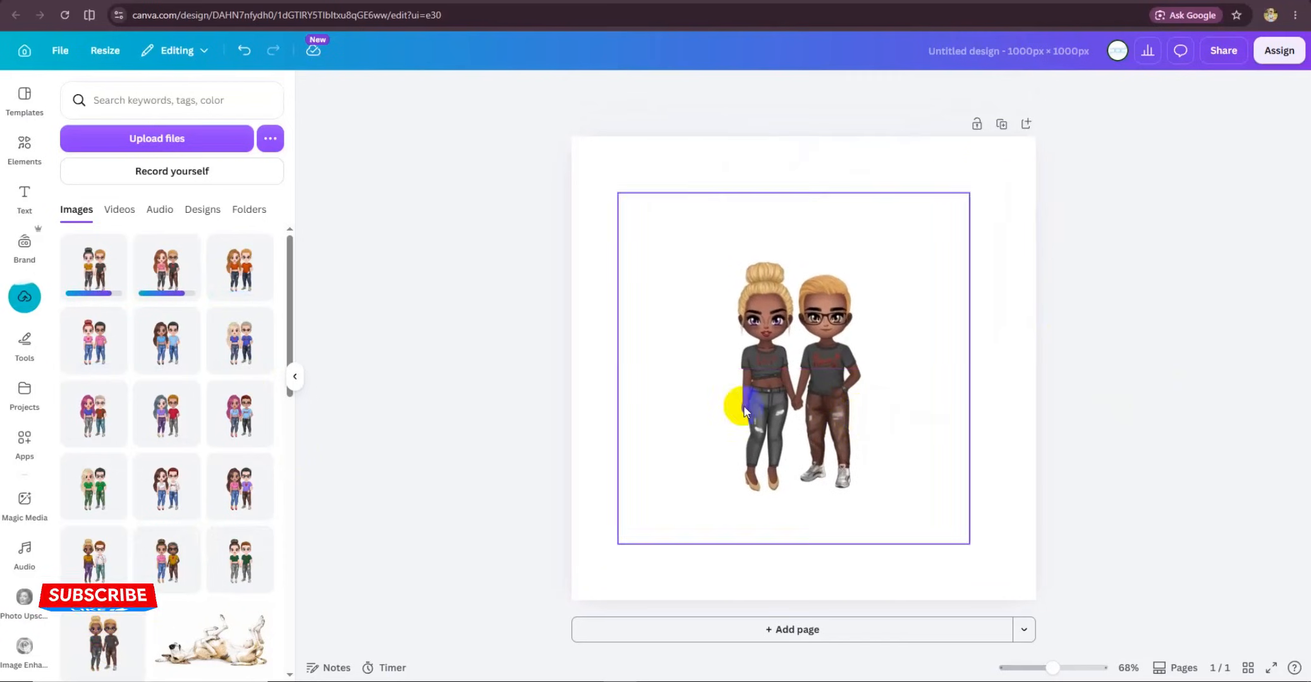
Step: Add the couple with the blue-grey-haired girl, enlarge the image and move it over the first couple
left_click(180, 433)
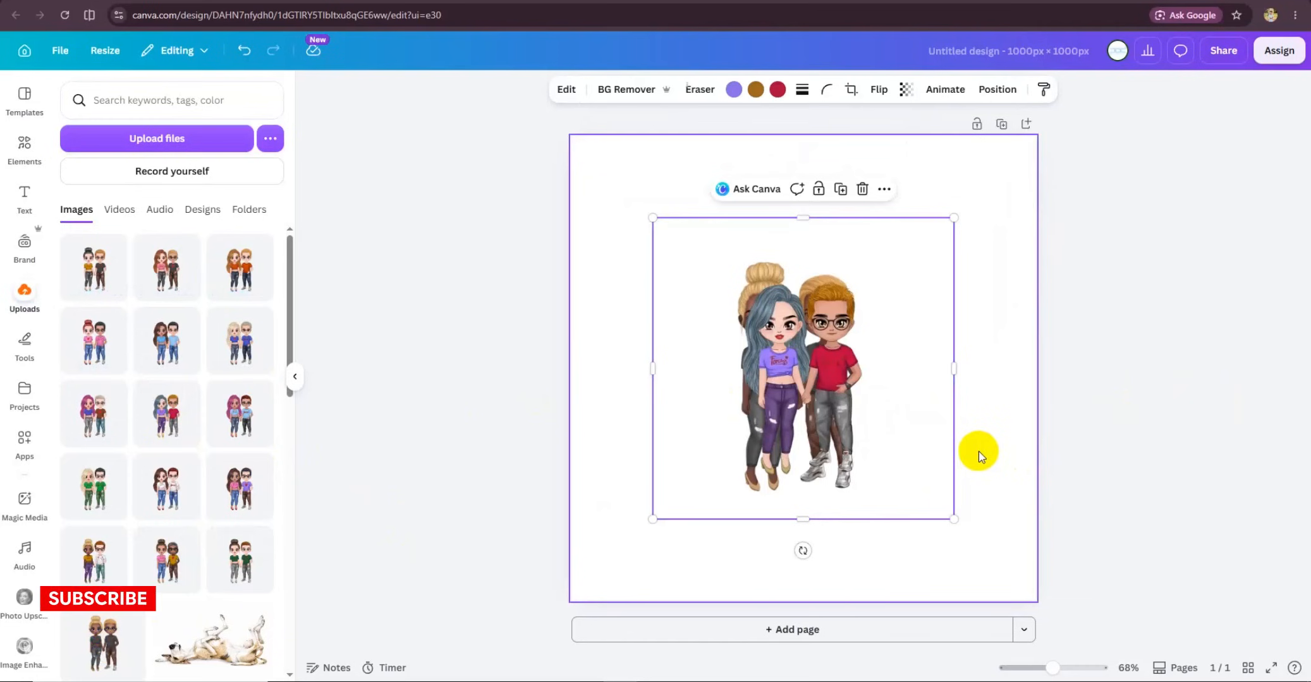
left_click_drag(896, 467, 886, 443)
left_click_drag(943, 493, 1000, 551)
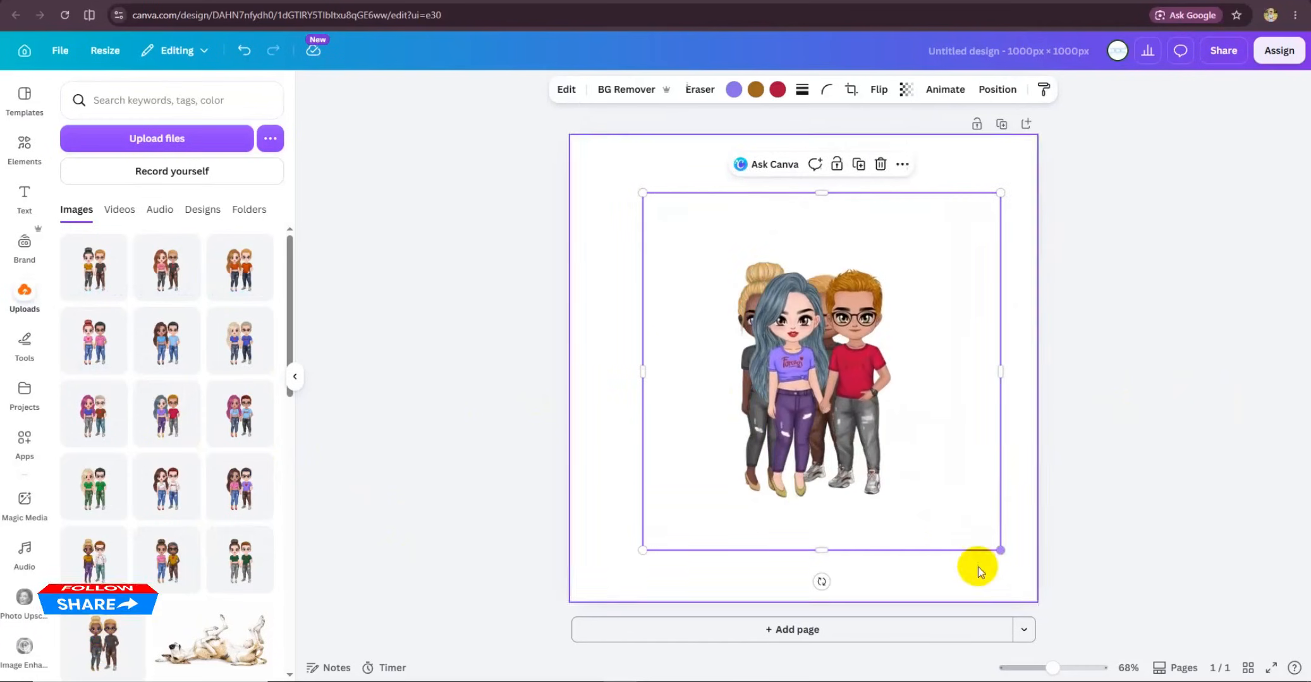
left_click_drag(925, 531, 896, 526)
left_click_drag(973, 543, 963, 537)
Step: Nudge the blue-grey-haired girl's couple down and to the right to align it with the couple underneath
key("Down")
key("Down")
key("Down")
key("Down")
key("Down")
key("Down")
key("Down")
key("Down")
key("Down")
key("Down")
key("Down")
key("Down")
key("Down")
key("Down")
key("Down")
key("Right")
key("Right")
key("Right")
key("Right")
key("Right")
key("Right")
key("Right")
key("Right")
key("Right")
key("Right")
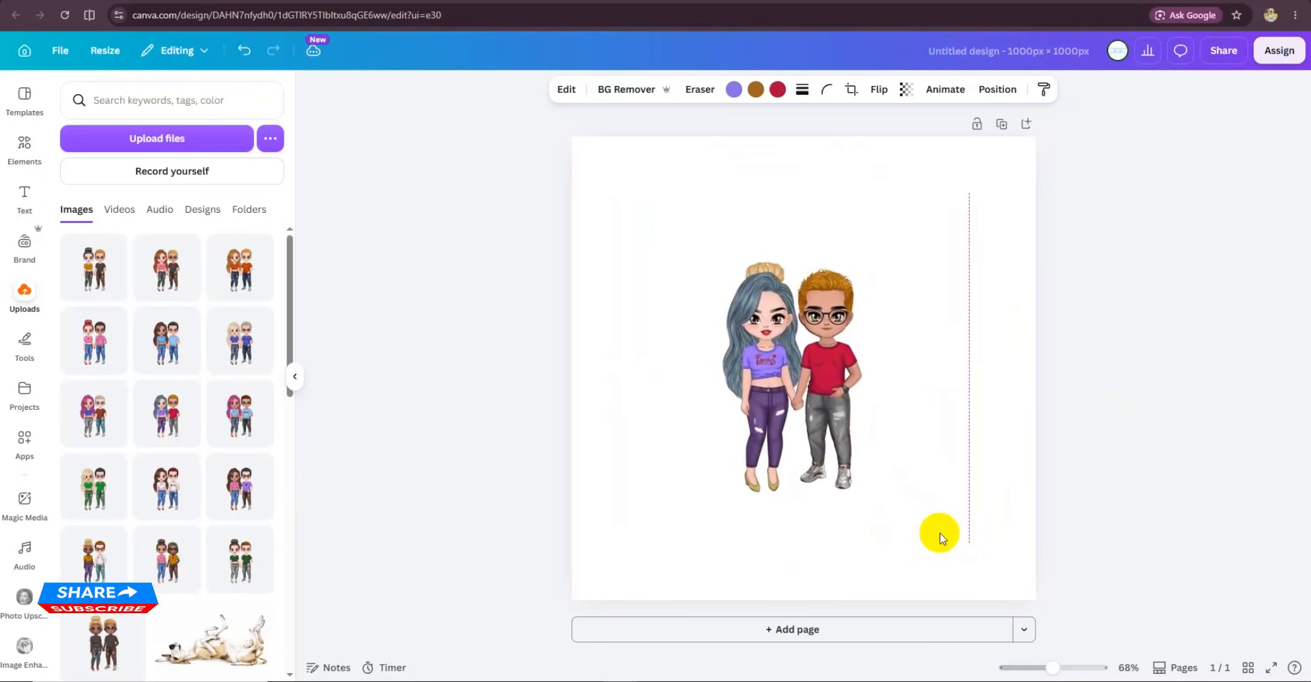
left_click(991, 486)
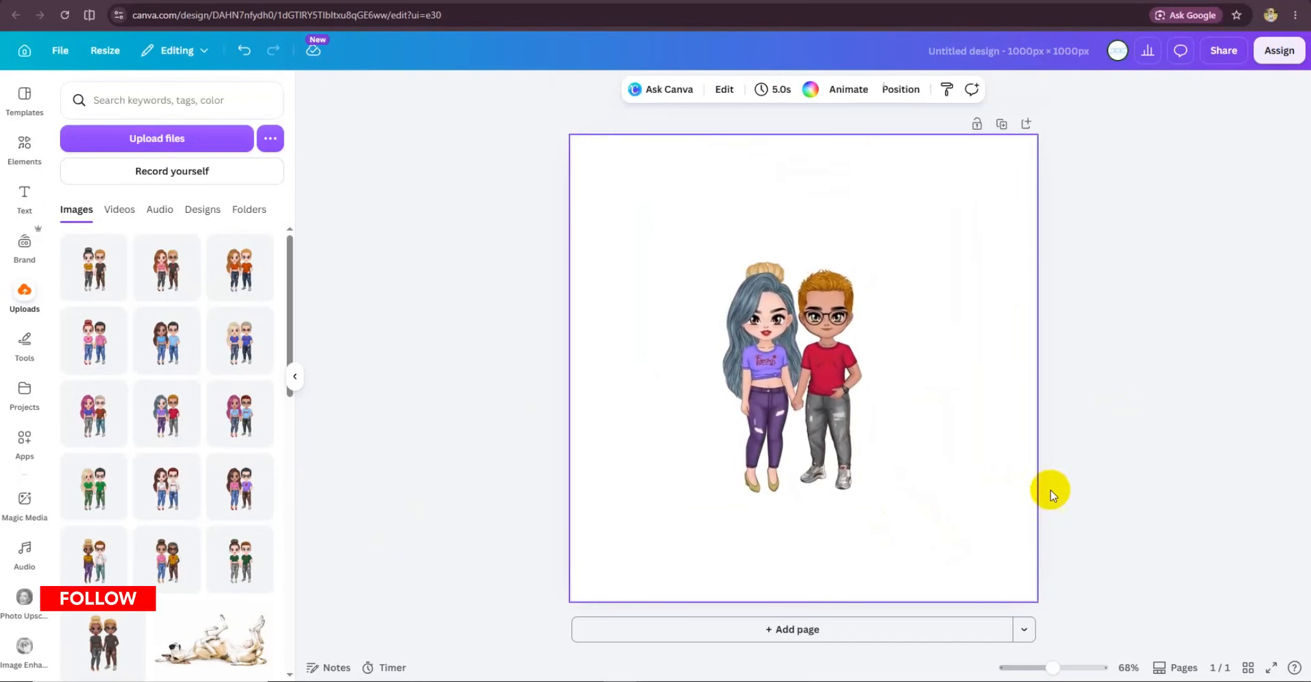
Step: Add the couple with the pink-haired girl and light blue shirts, enlarge it and align it over the stacked couples
left_click(255, 422)
left_click_drag(950, 517, 866, 459)
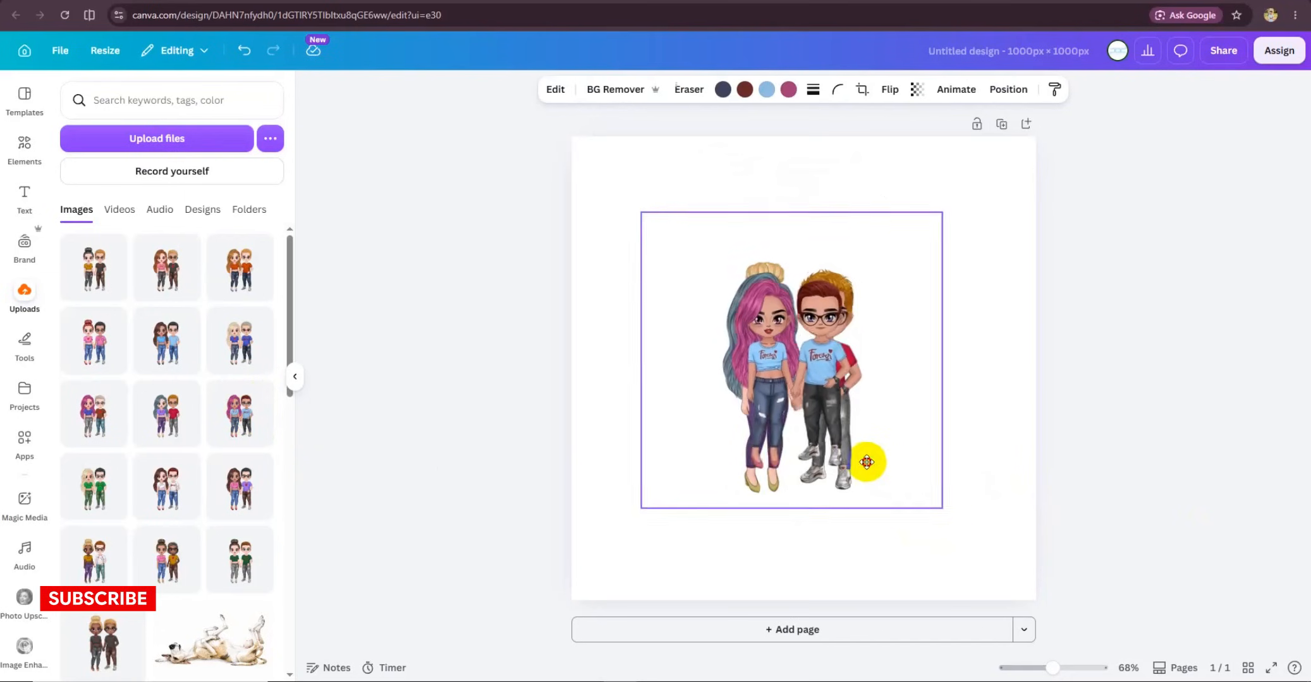
left_click_drag(939, 501, 1006, 565)
mouse_move(944, 539)
left_mouse_down()
mouse_move(917, 512)
mouse_move(966, 527)
left_mouse_up()
left_click_drag(910, 486, 915, 502)
left_click(986, 496)
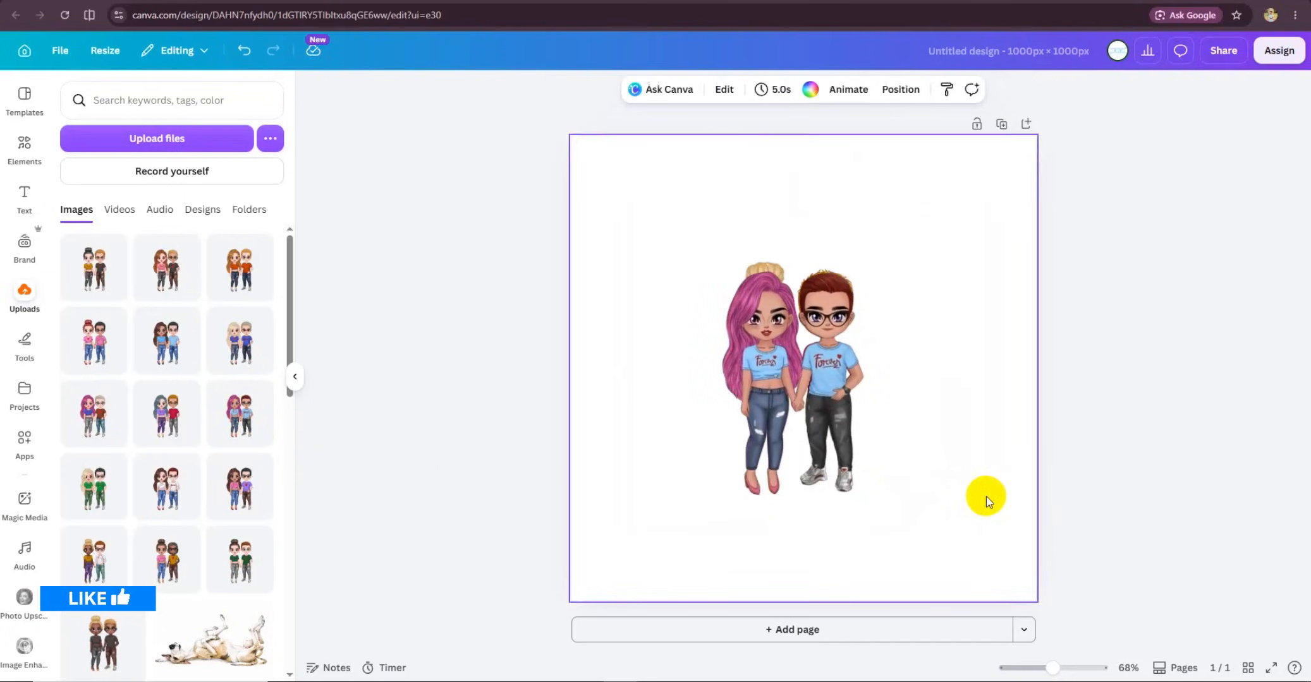
left_click(941, 490)
left_click_drag(978, 543, 965, 539)
left_click(985, 506)
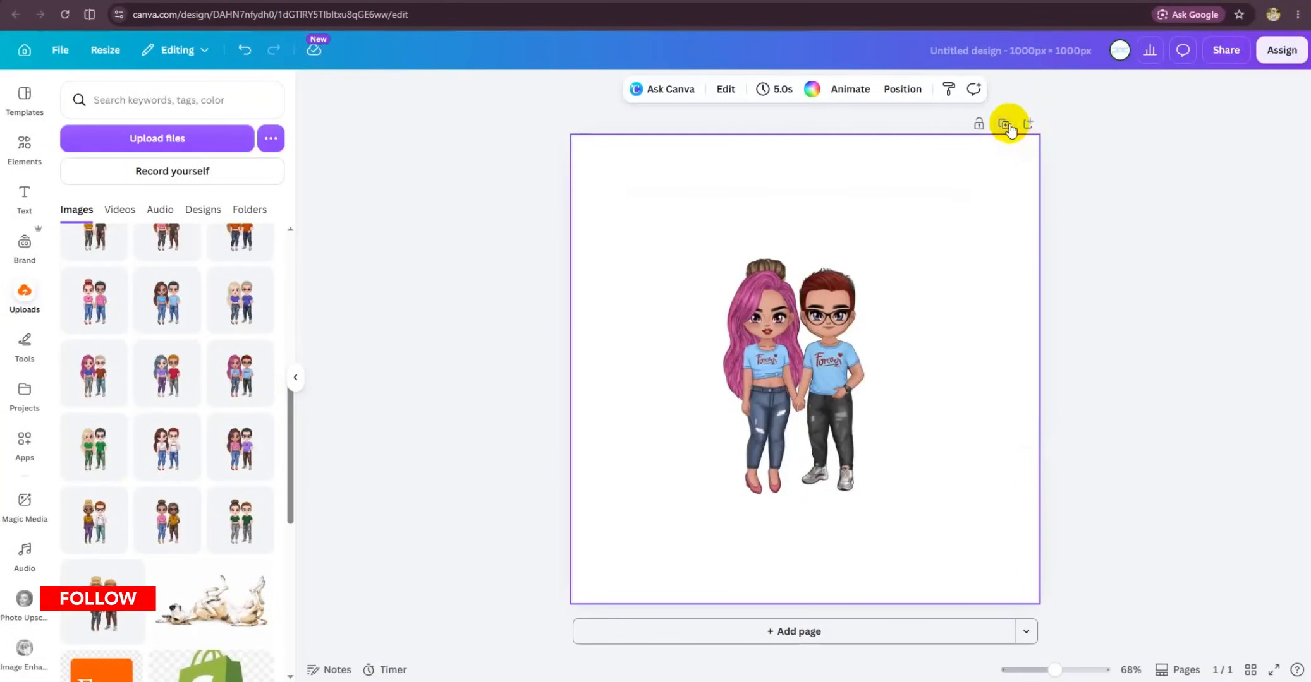
Step: Duplicate the page with the stacked couple images until the design has four pages
left_click(1003, 123)
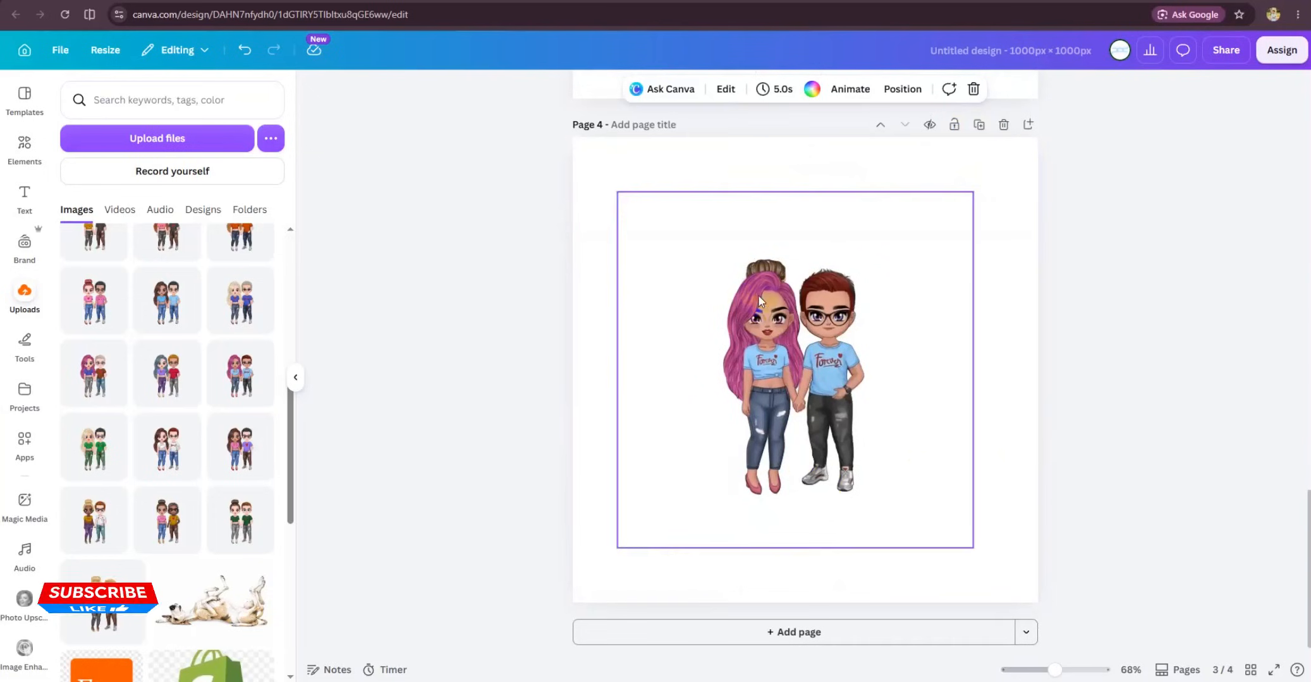
Step: Open the layer list for page 1 and delete the couple images stacked beneath the pink-haired girl's couple
scroll(761, 302, "up", 15)
left_click(827, 409)
left_click(1018, 316)
left_click(902, 88)
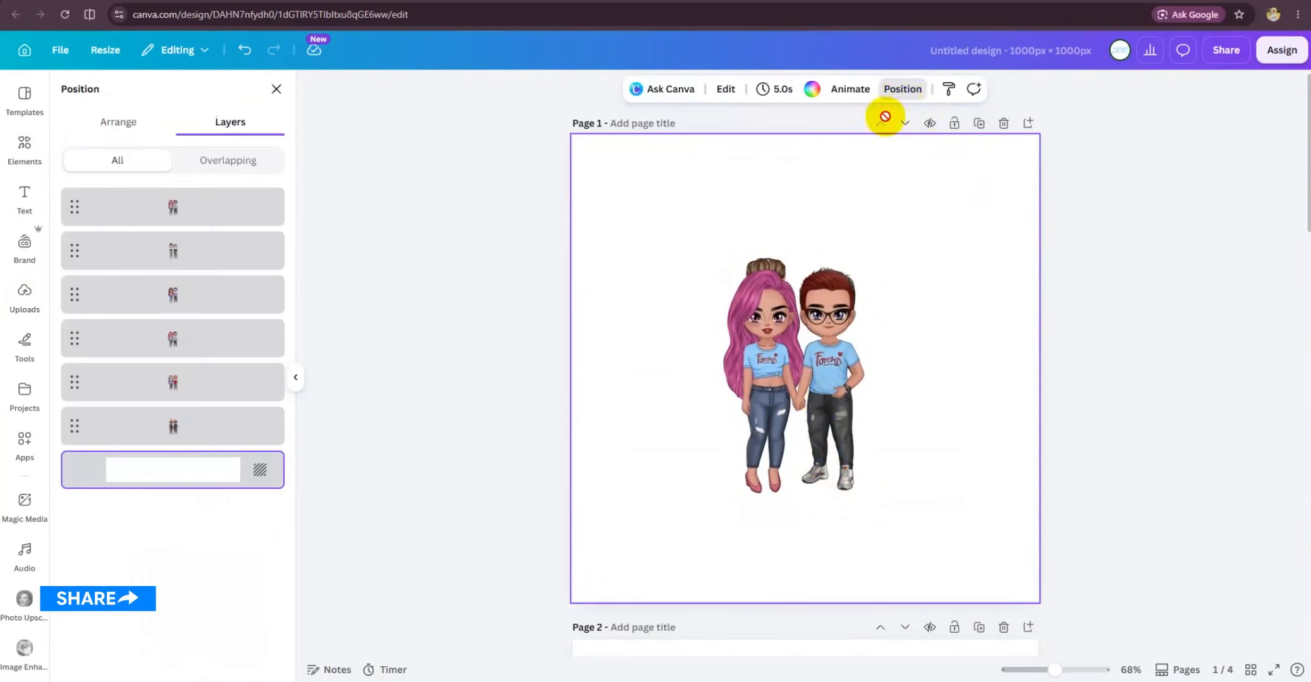
left_click(172, 248)
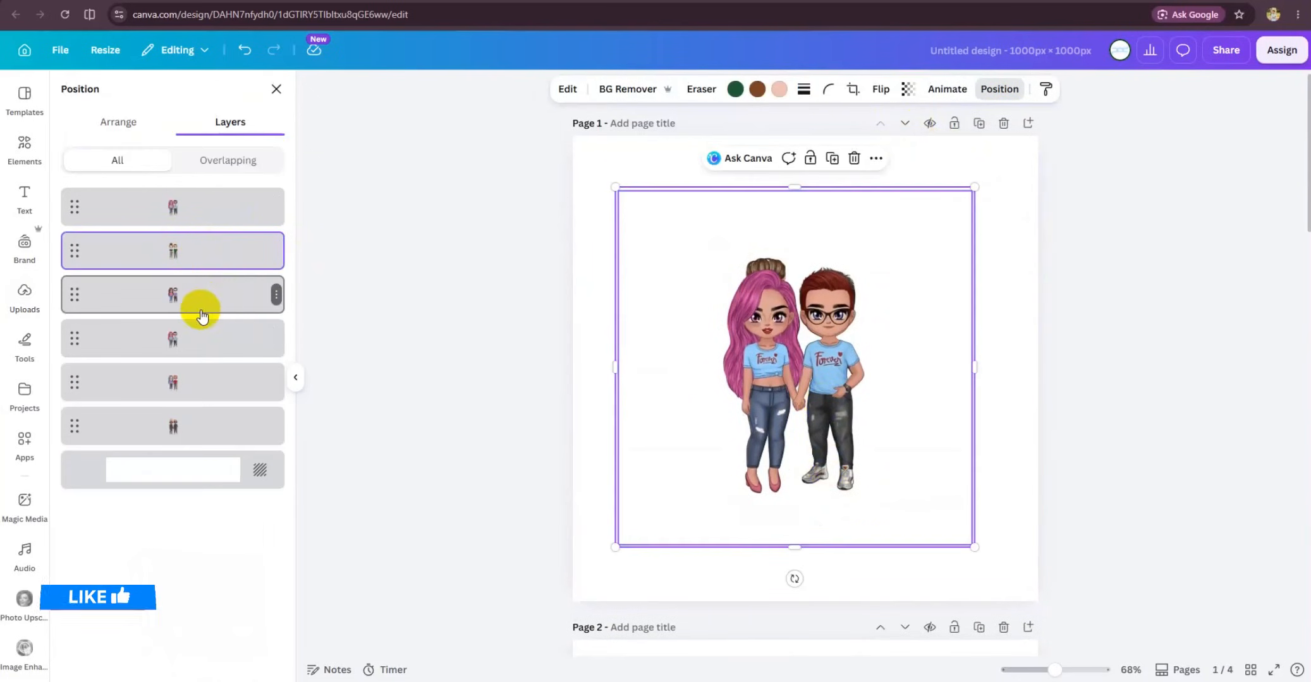
key("Delete")
left_click(183, 297)
key("Delete")
left_click(169, 257)
key("Delete")
left_click(170, 252)
key("Delete")
Step: On page 2, delete the other stacked couple layers so only the couple in green shirts remains
scroll(685, 509, "down", 5)
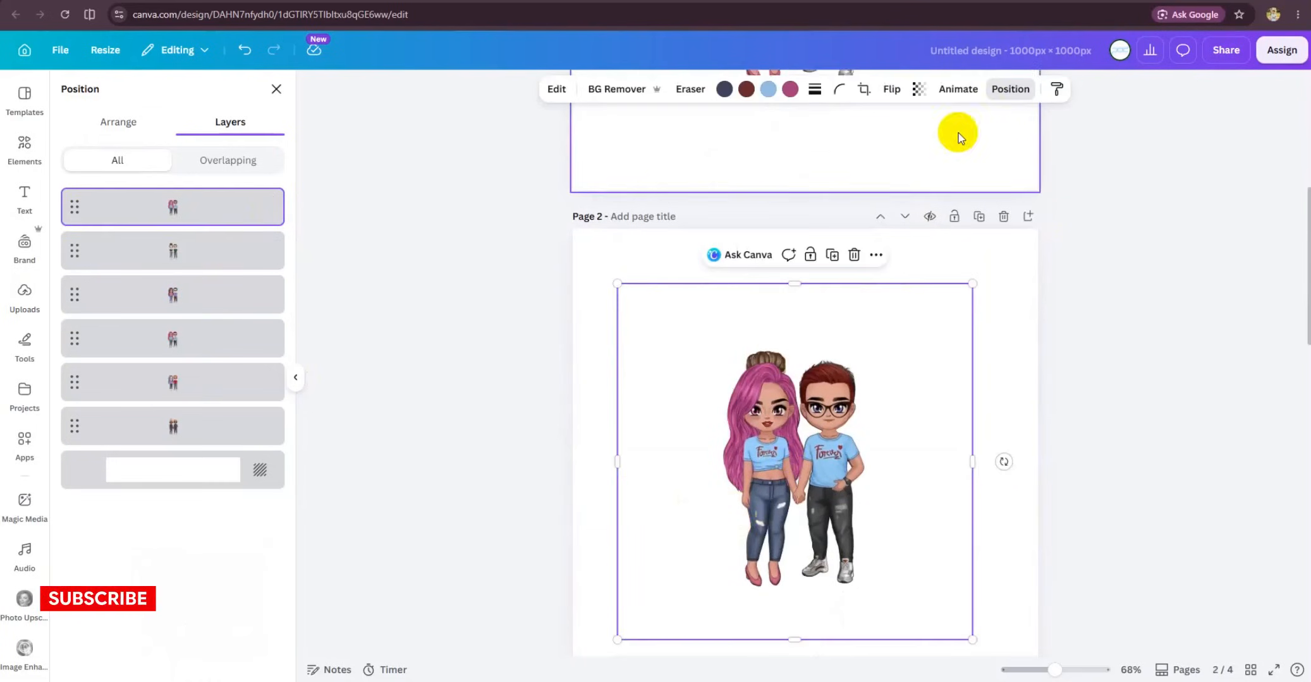
key("Delete")
left_click(201, 253)
key("Delete")
left_click(197, 265)
key("Delete")
left_click(190, 257)
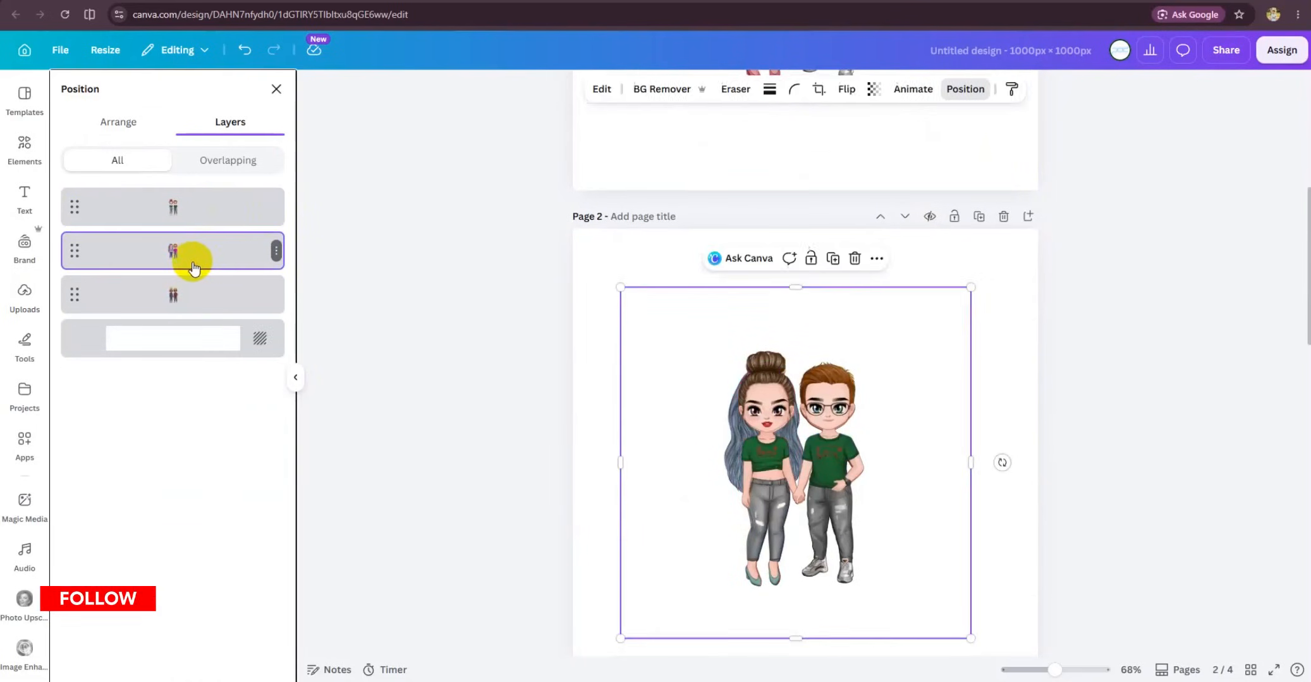
key("Delete")
left_click(192, 265)
key("Delete")
Step: On page 3, delete all couple layers except the brown-haired girl in the pink shirt, and select the top couple layer on page 4
scroll(863, 503, "down", 5)
left_click(128, 210)
key("Delete")
left_click(132, 257)
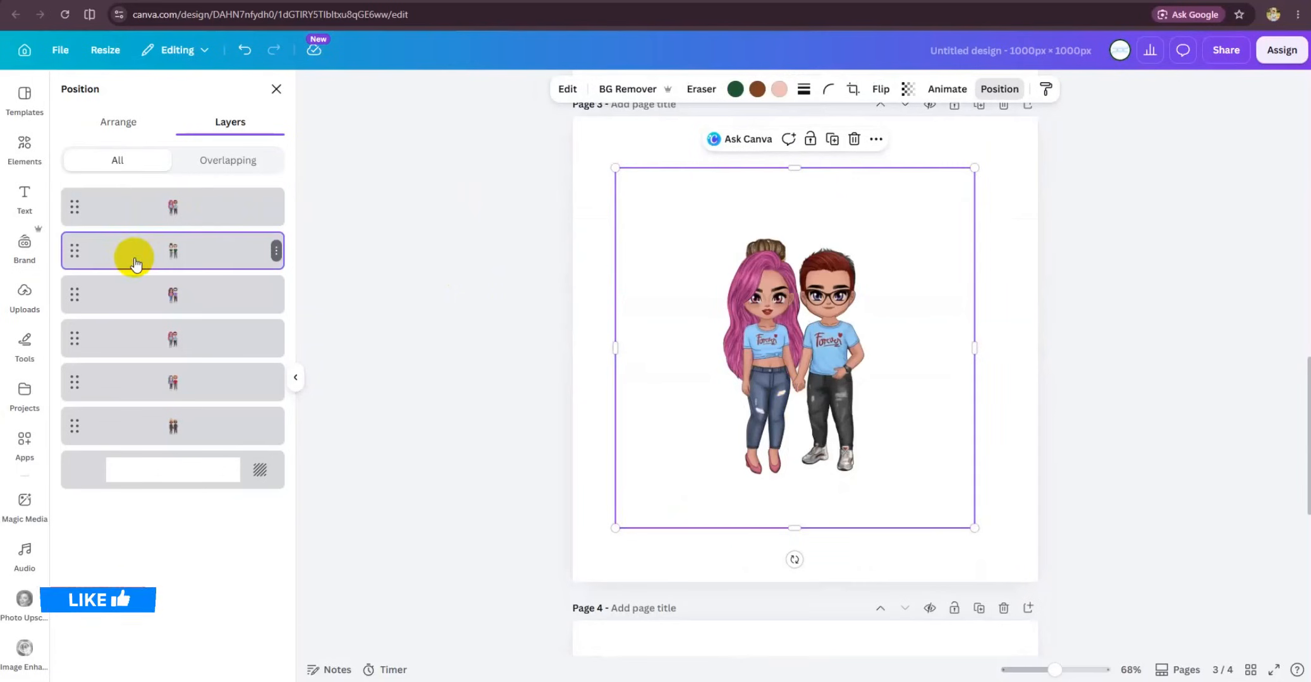
key("Delete")
left_click(196, 204)
key("Delete")
left_click(176, 246)
key("Delete")
left_click(190, 271)
key("Delete")
left_click(187, 249)
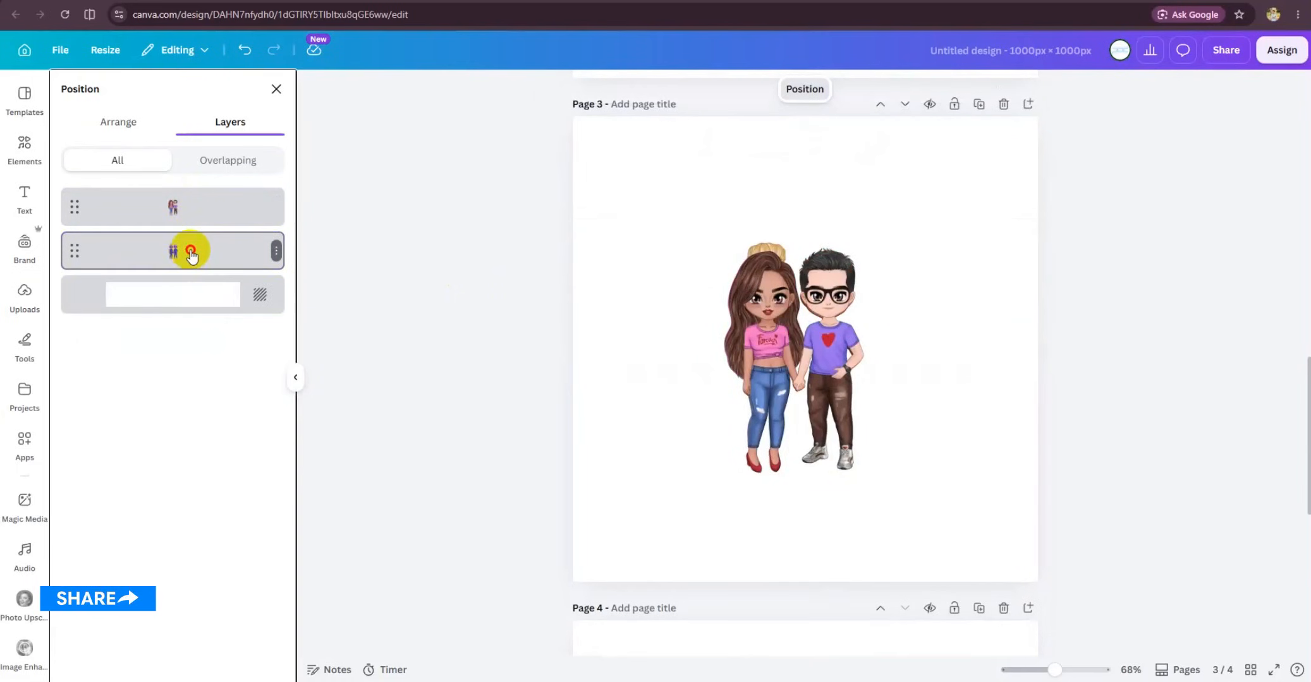
key("Delete")
scroll(746, 402, "down", 5)
left_click(166, 211)
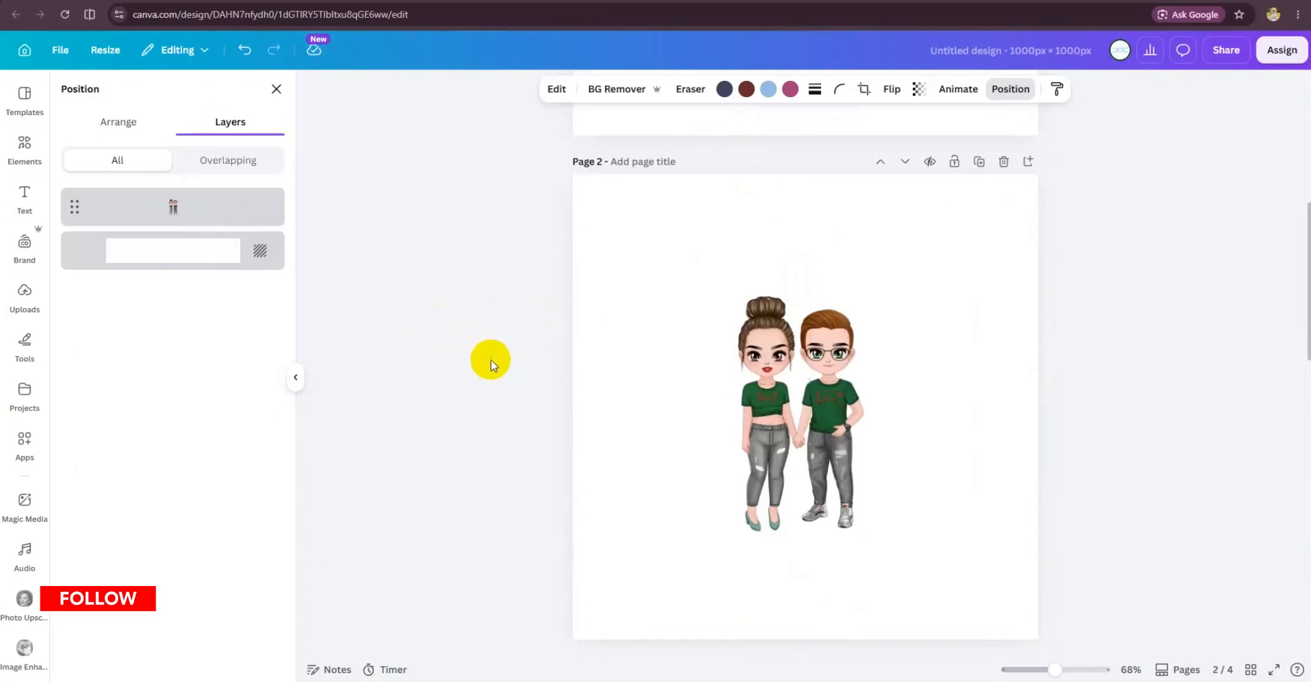
Step: Review the separated couples in the 17-page design, including the numbered "Choose your clipart" overview on page 17
scroll(489, 361, "up", 1)
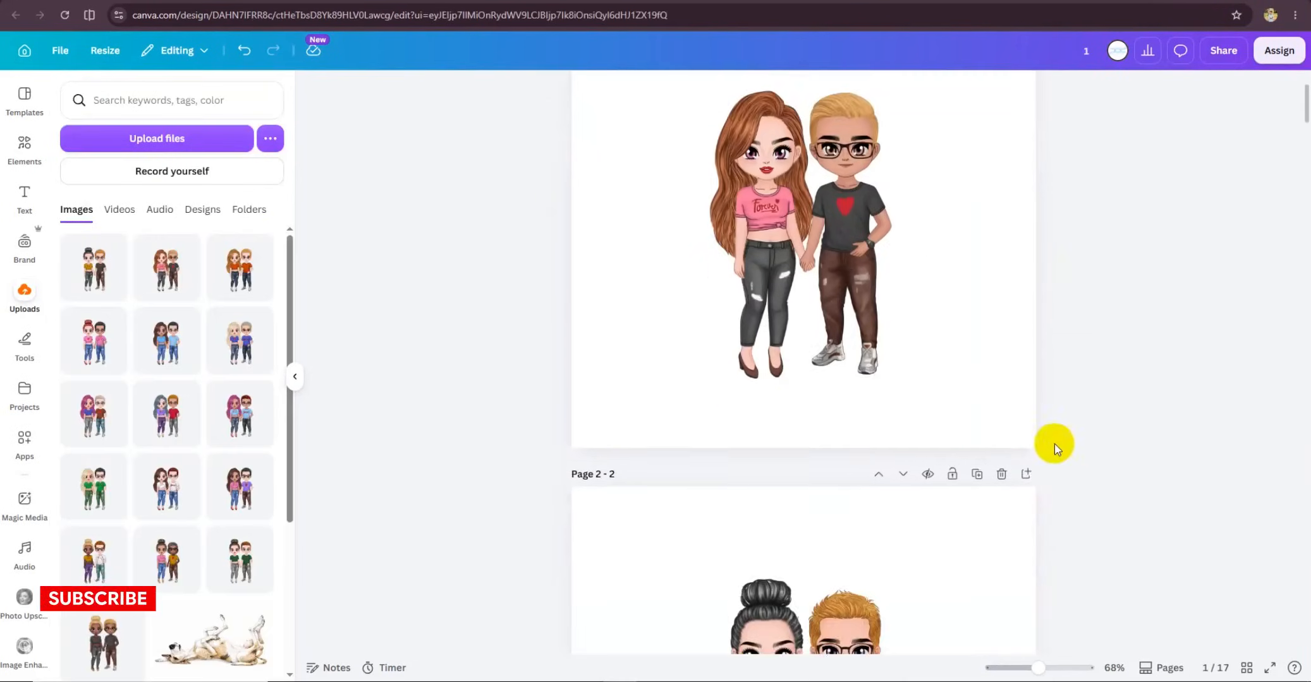
scroll(574, 616, "down", 2)
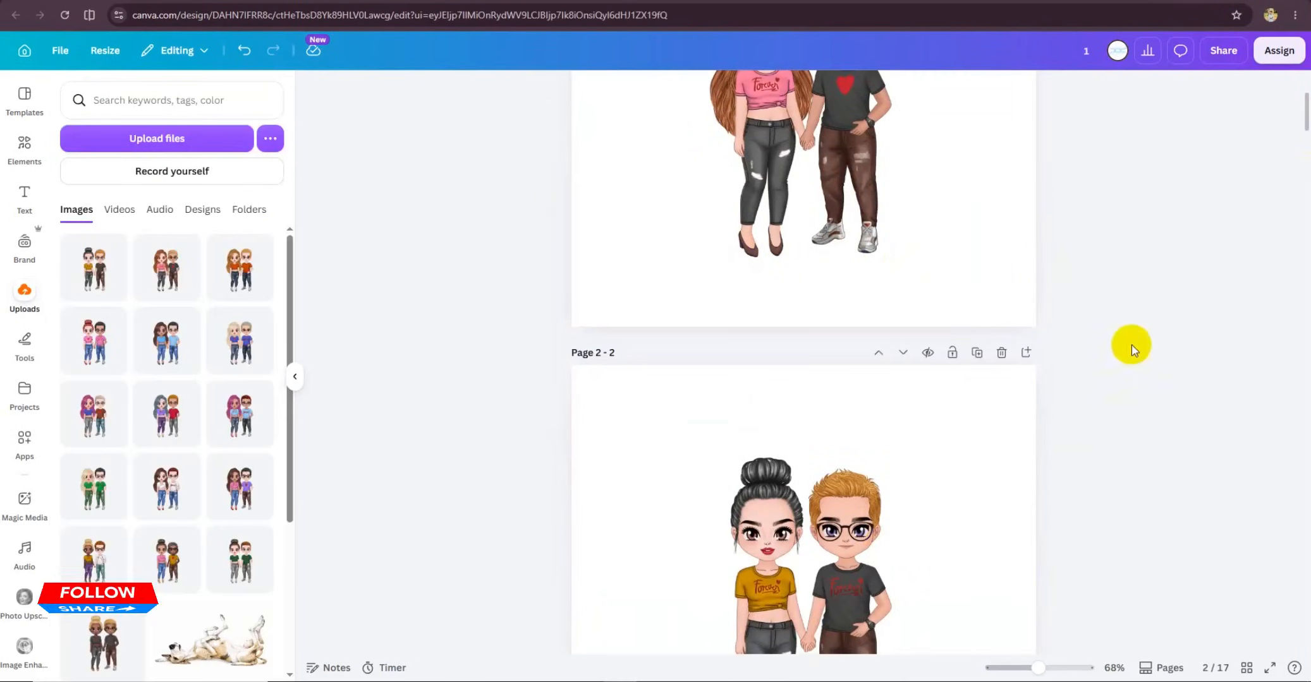
scroll(869, 564, "up", 4)
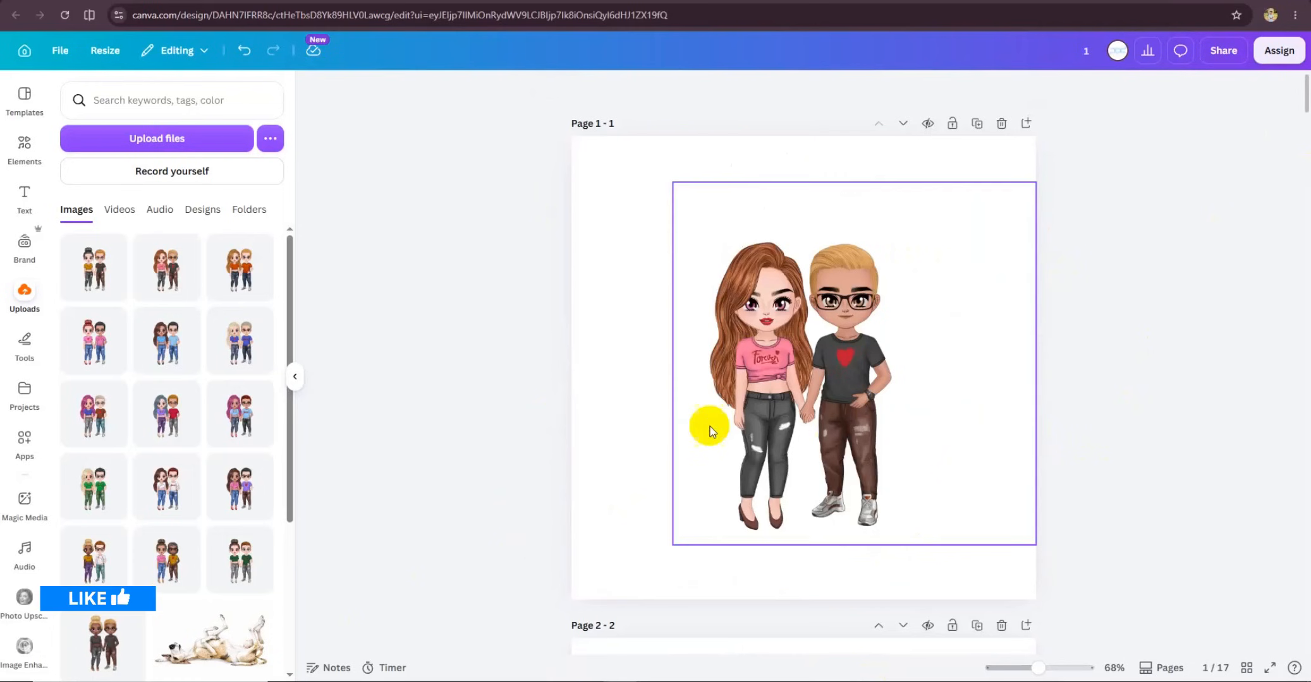
scroll(705, 427, "down", 8)
scroll(718, 445, "down", 12)
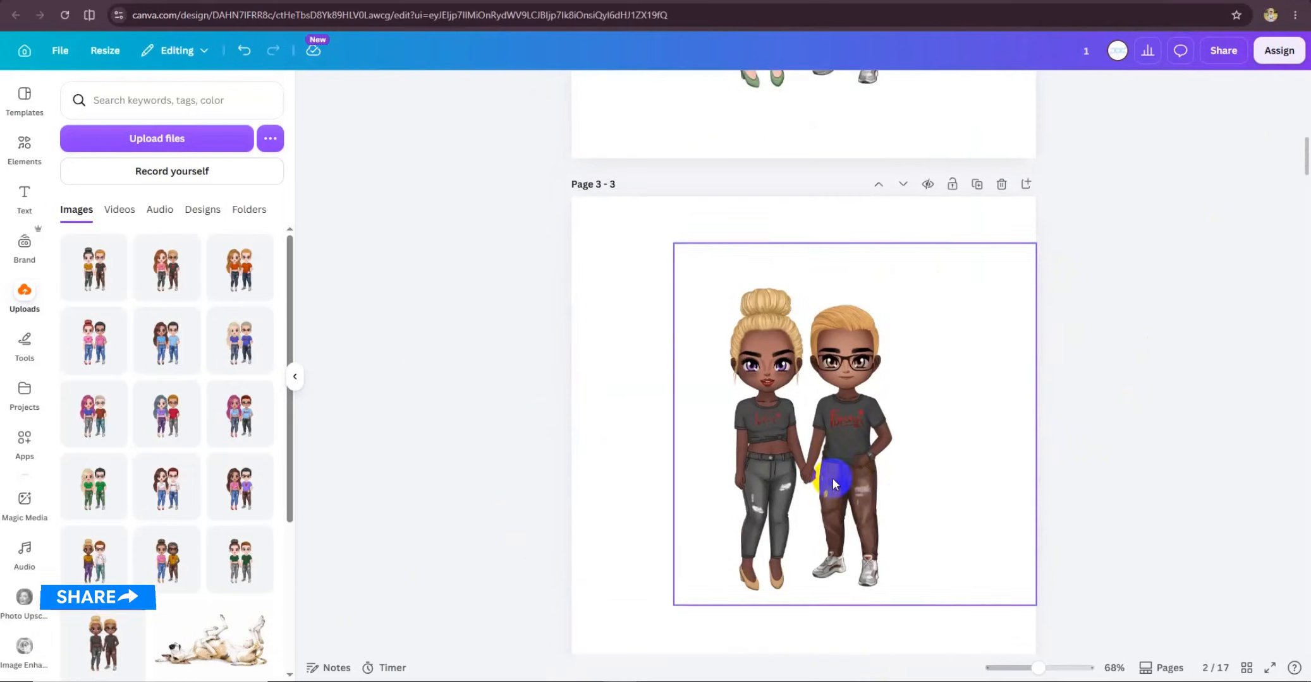
scroll(666, 485, "down", 12)
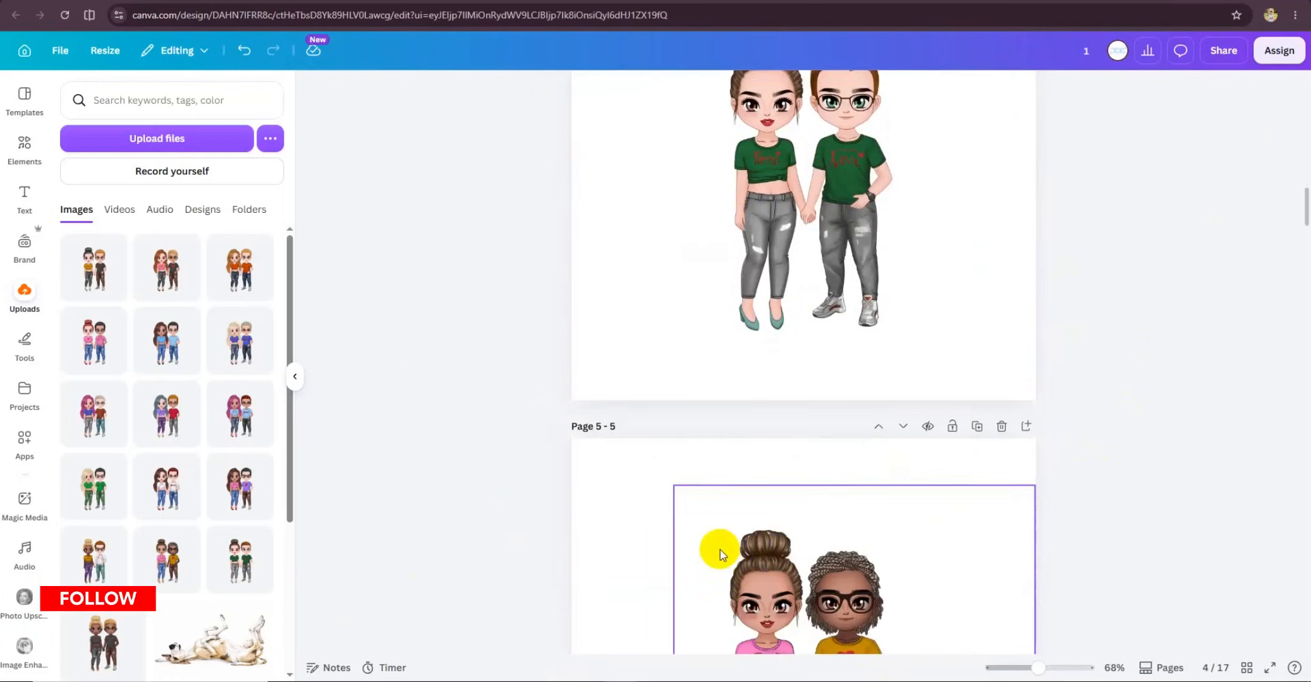
scroll(783, 426, "down", 15)
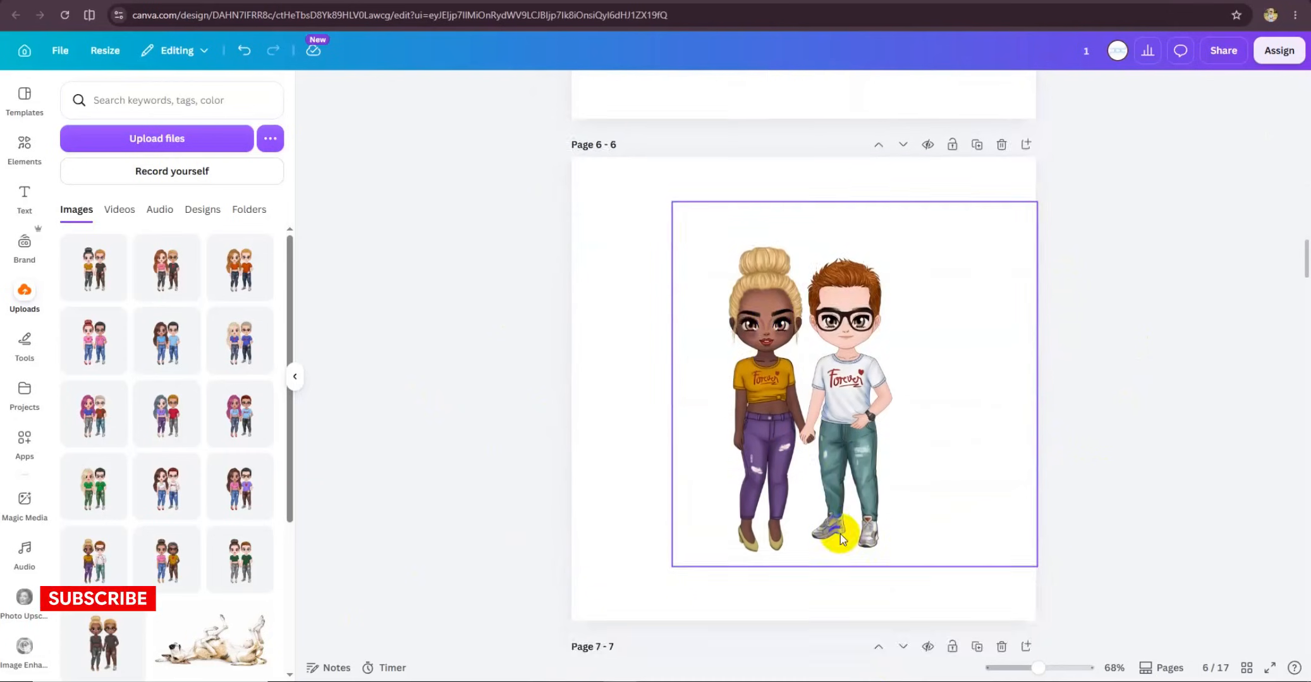
scroll(1126, 366, "down", 20)
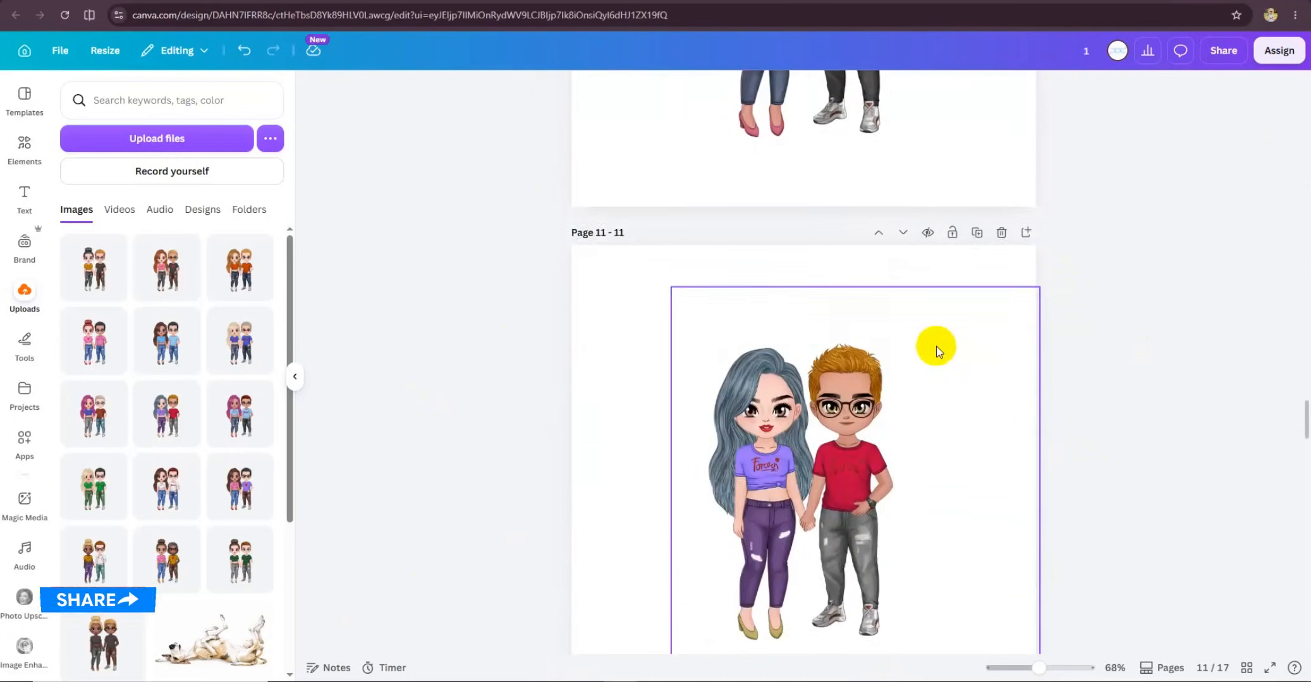
scroll(993, 300, "down", 20)
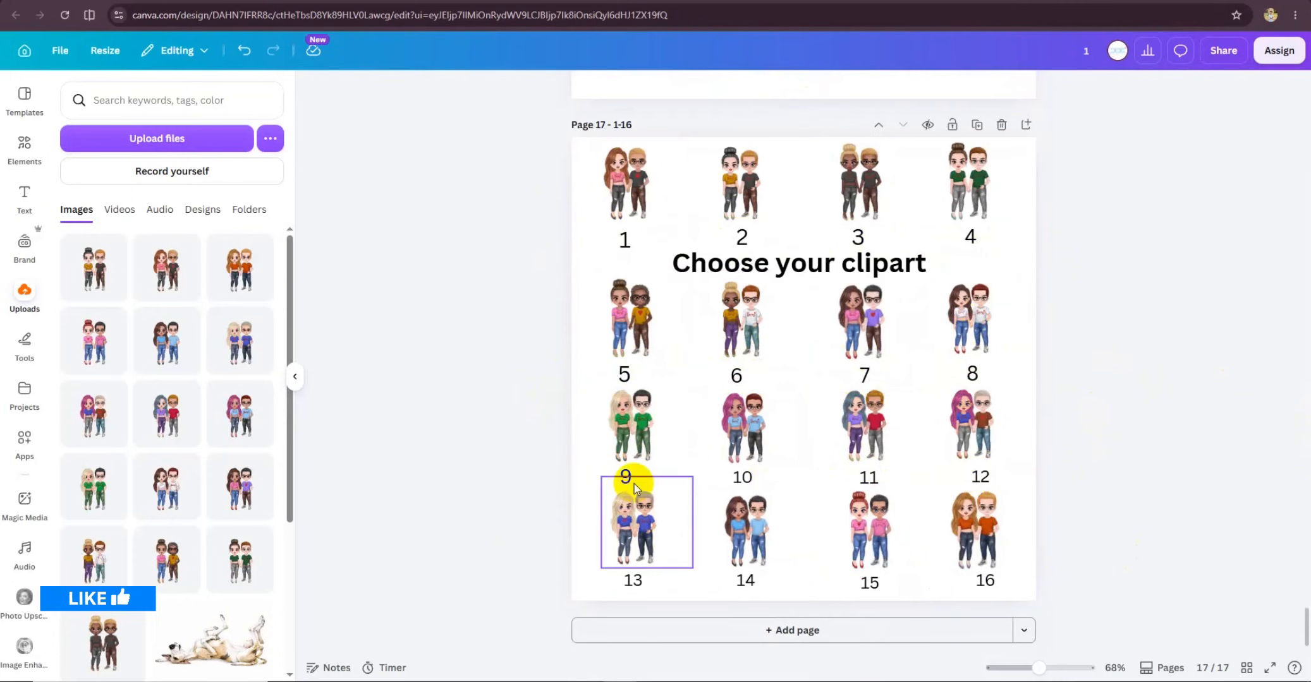
scroll(679, 432, "up", 6)
scroll(690, 436, "down", 5)
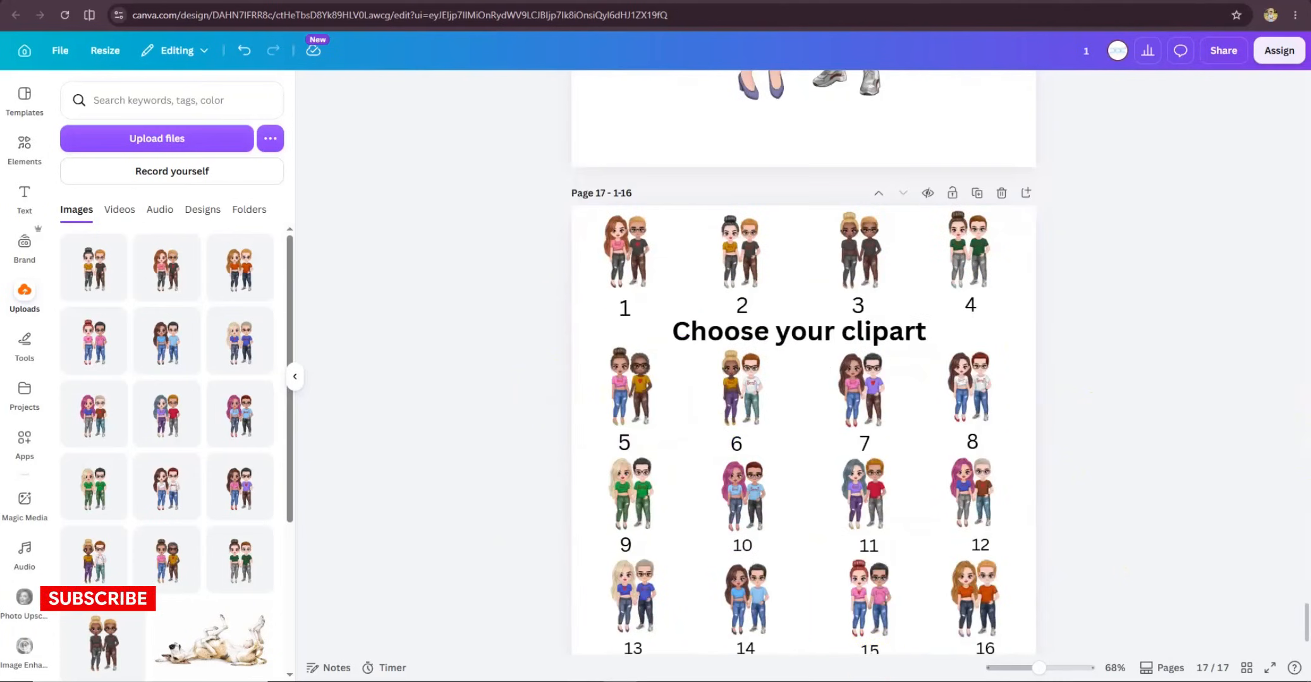
scroll(600, 336, "down", 2)
scroll(892, 424, "up", 20)
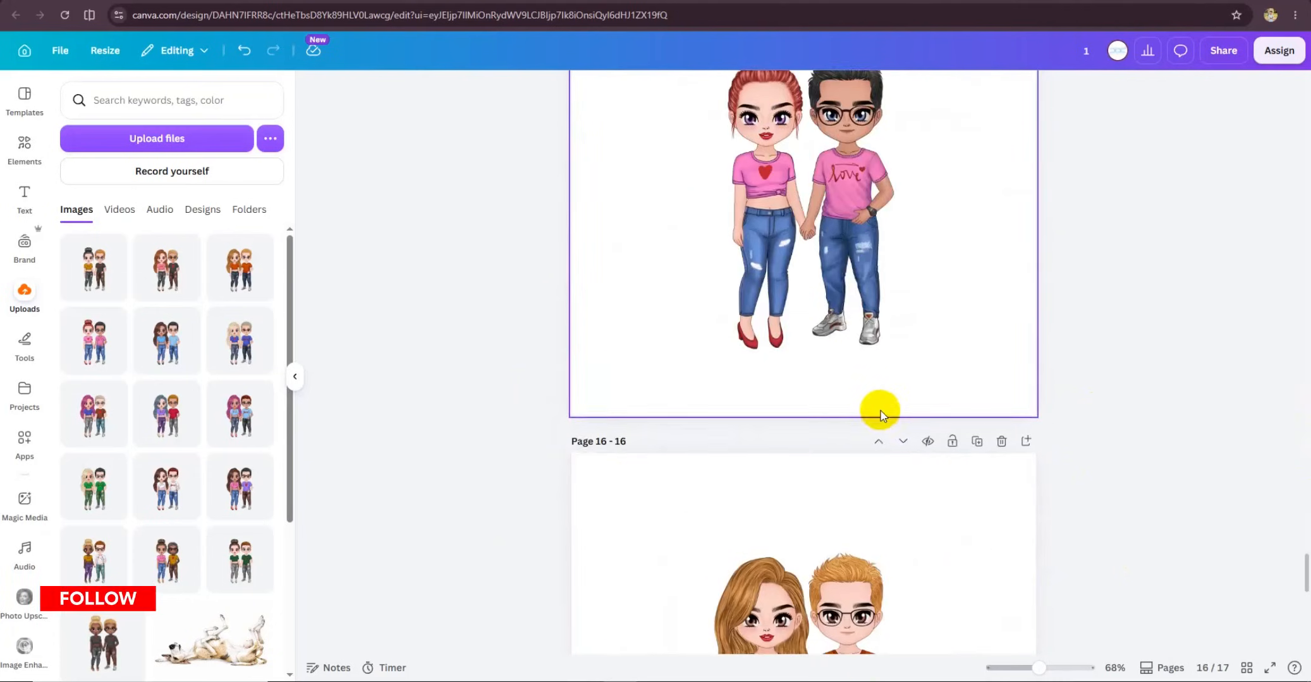
scroll(893, 414, "up", 20)
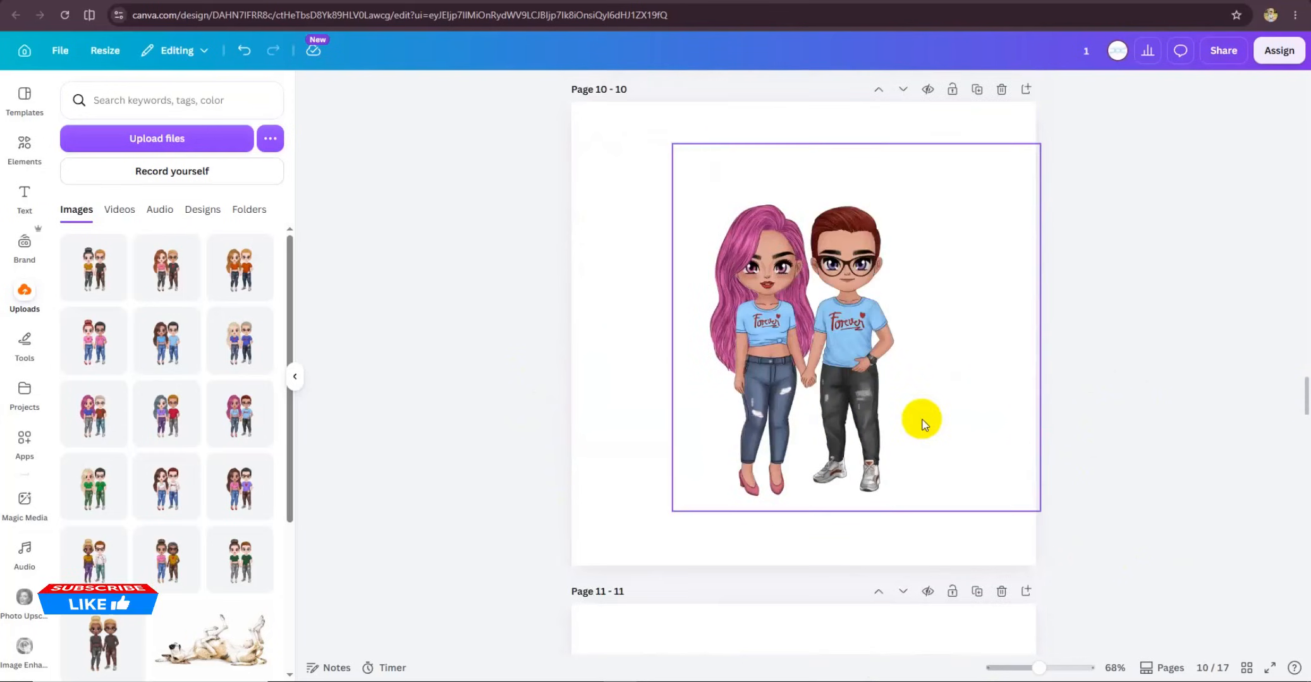
Step: Set up a PNG download of pages 1-16 with a transparent background, leaving out the overview on page 17
left_click(1223, 50)
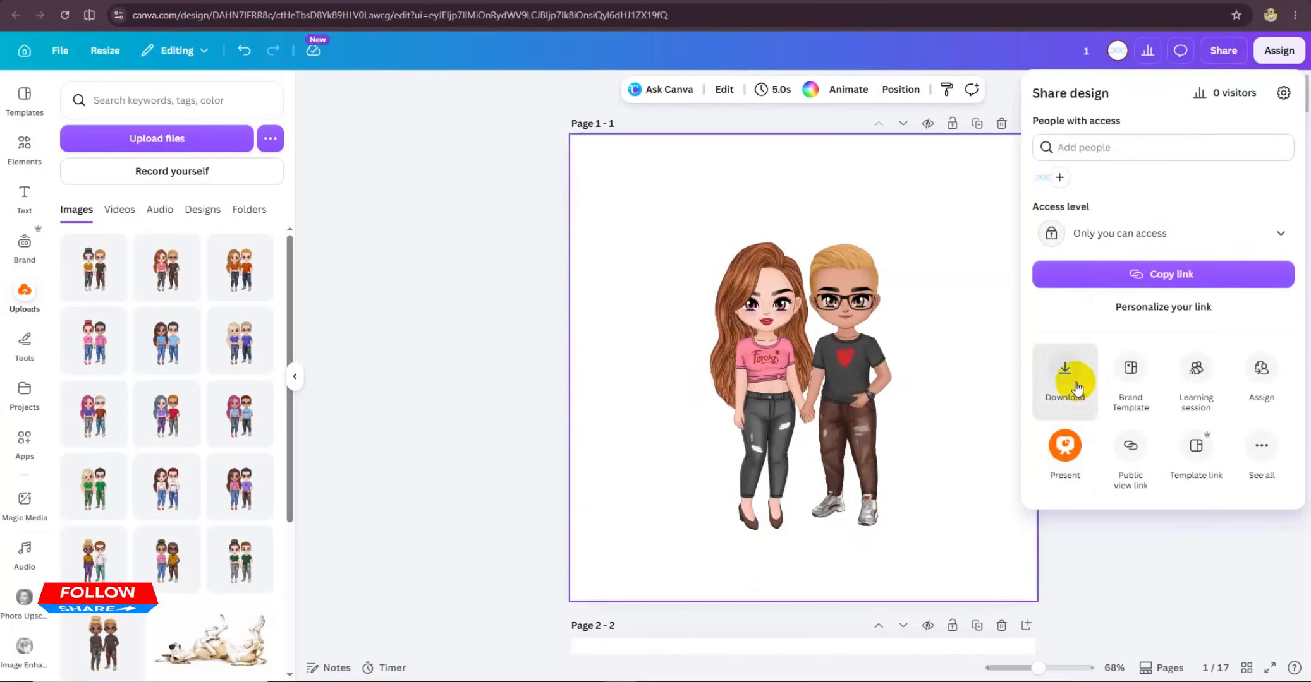
left_click(1074, 384)
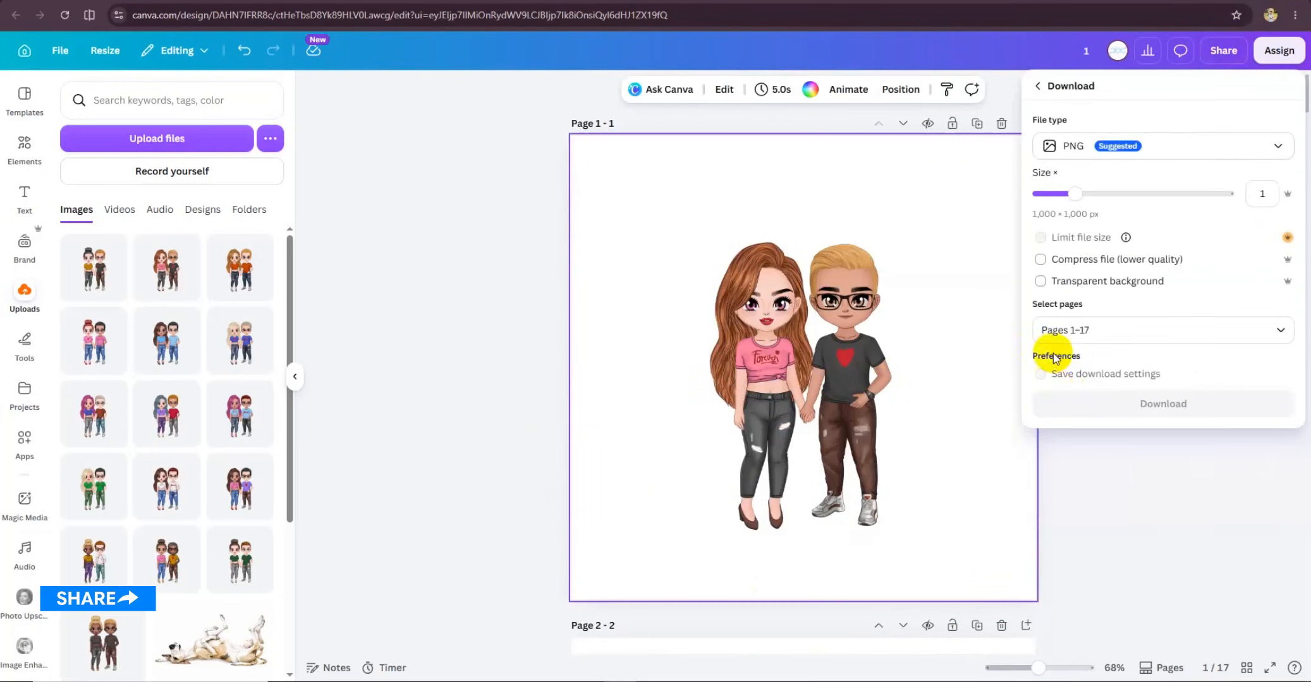
left_click(1062, 332)
left_click(1054, 425)
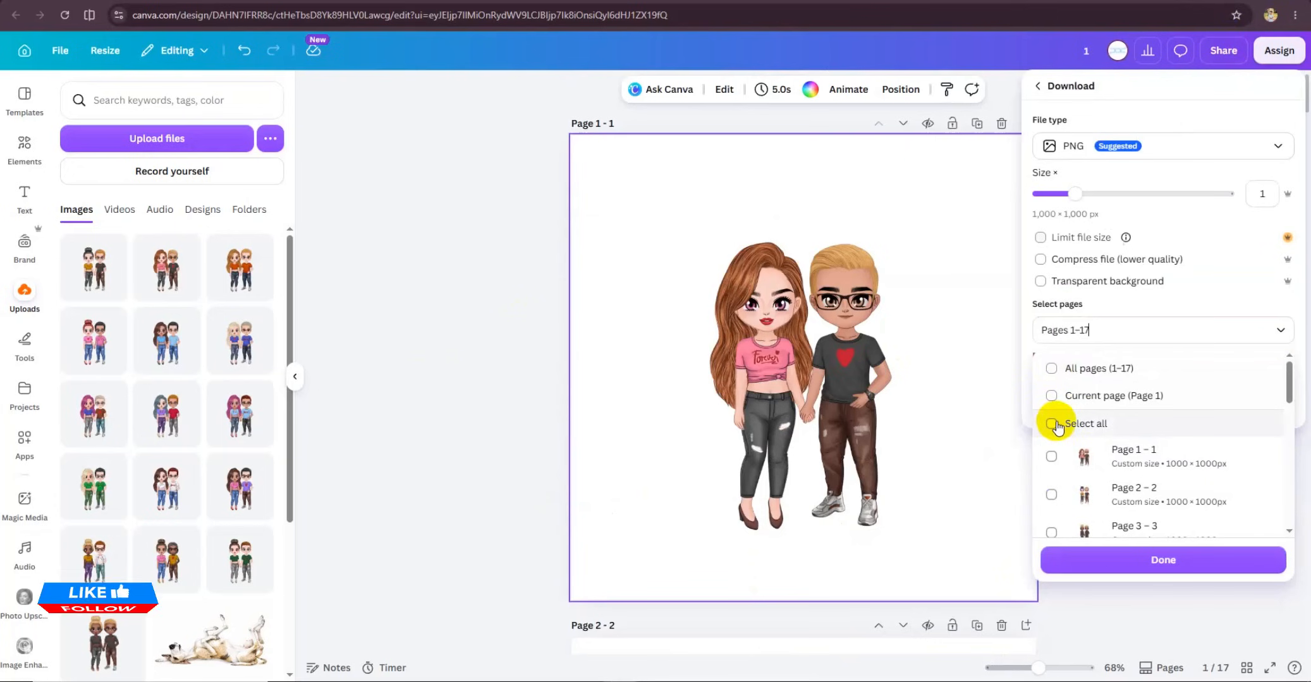
left_click(1054, 425)
scroll(1088, 454, "down", 10)
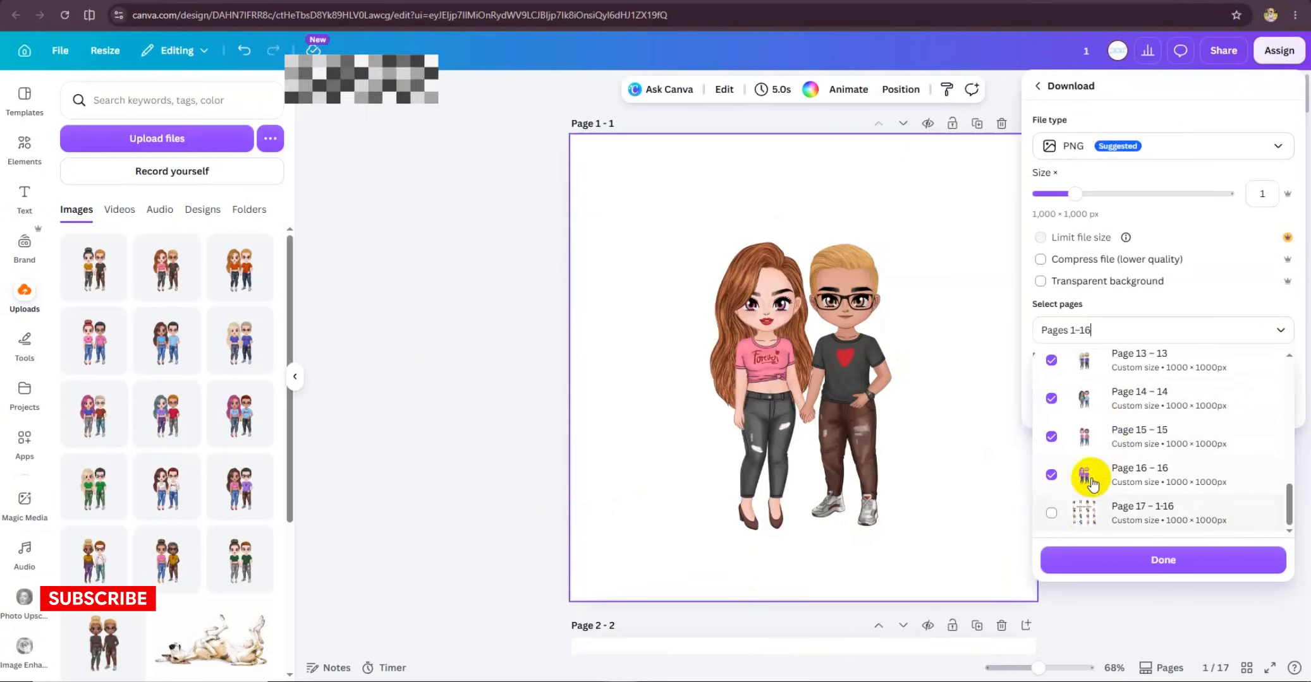
left_click(1042, 282)
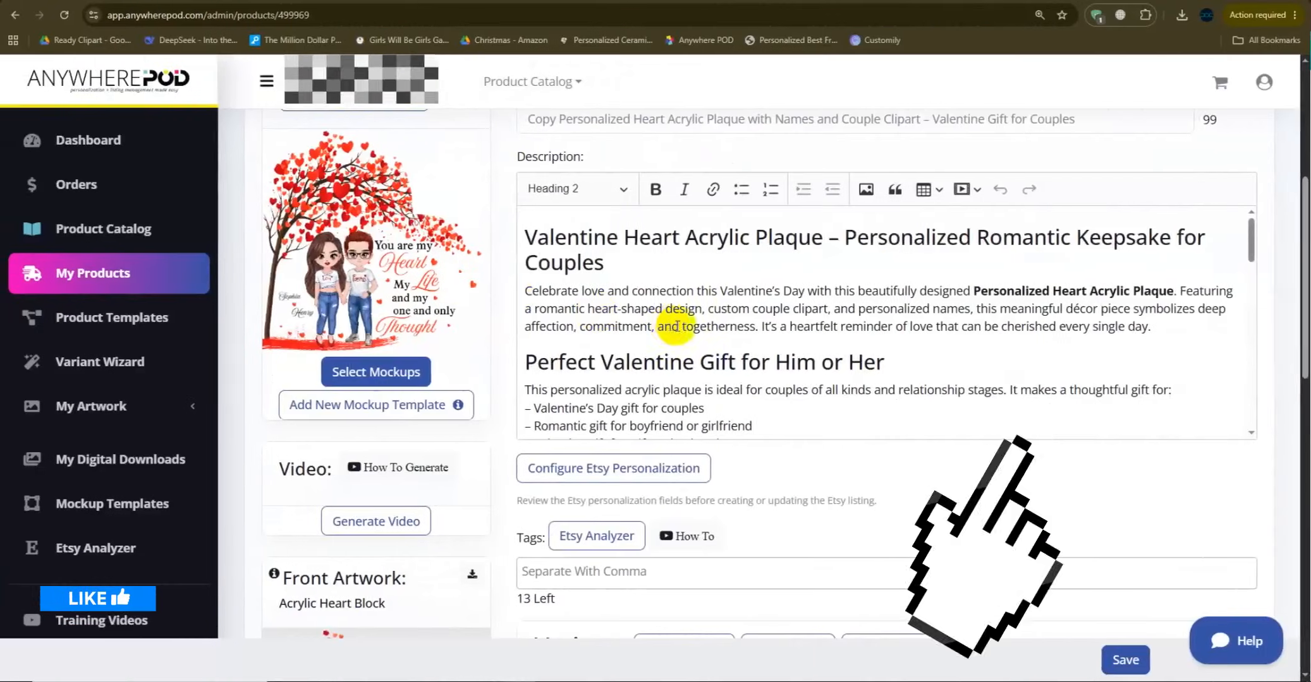
Step: Switch to the heart plaque product in AnywherePOD and delete its second variant, the Acrylic Heart Block with the couple-only artwork
scroll(669, 398, "down", 6)
scroll(717, 392, "down", 15)
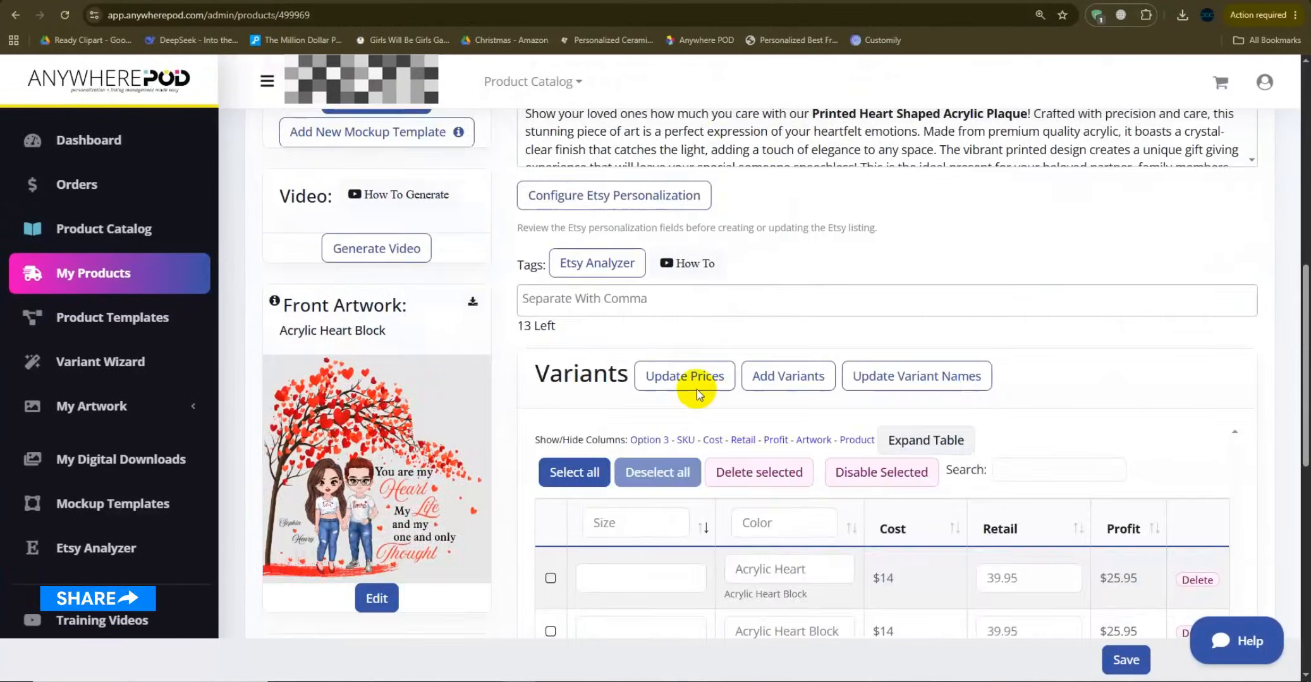
scroll(573, 389, "up", 7)
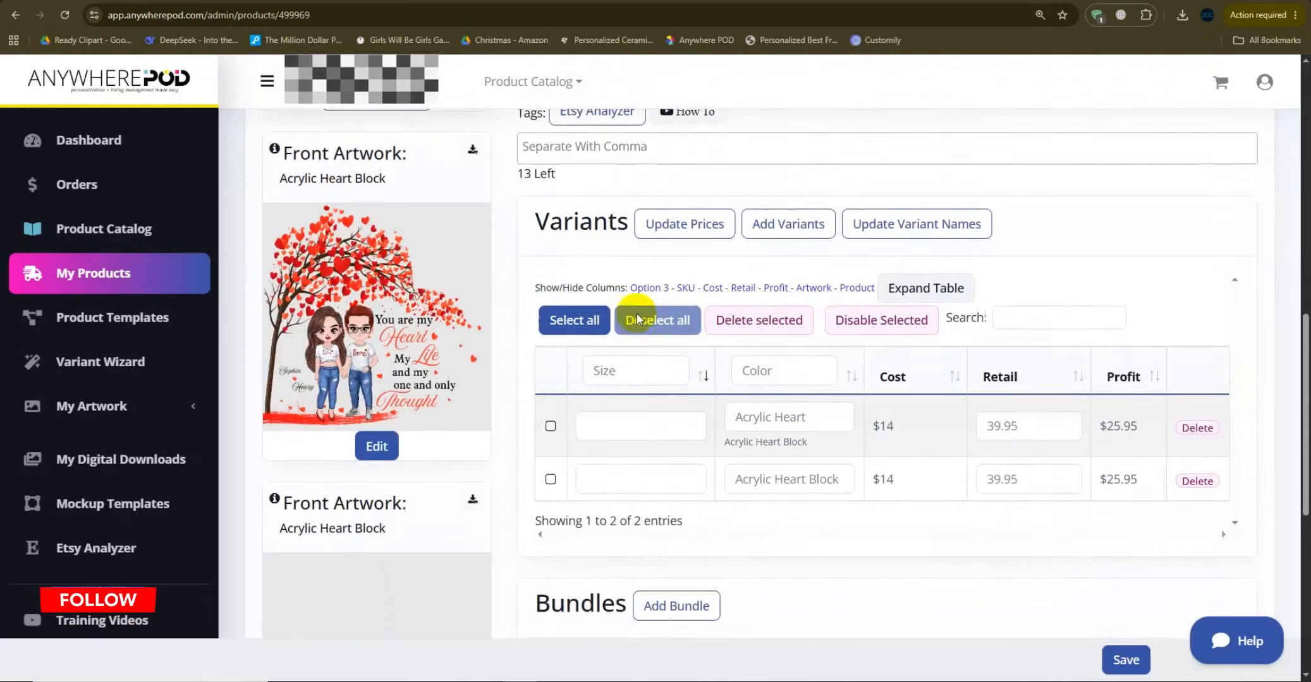
scroll(638, 302, "down", 2)
scroll(695, 320, "down", 2)
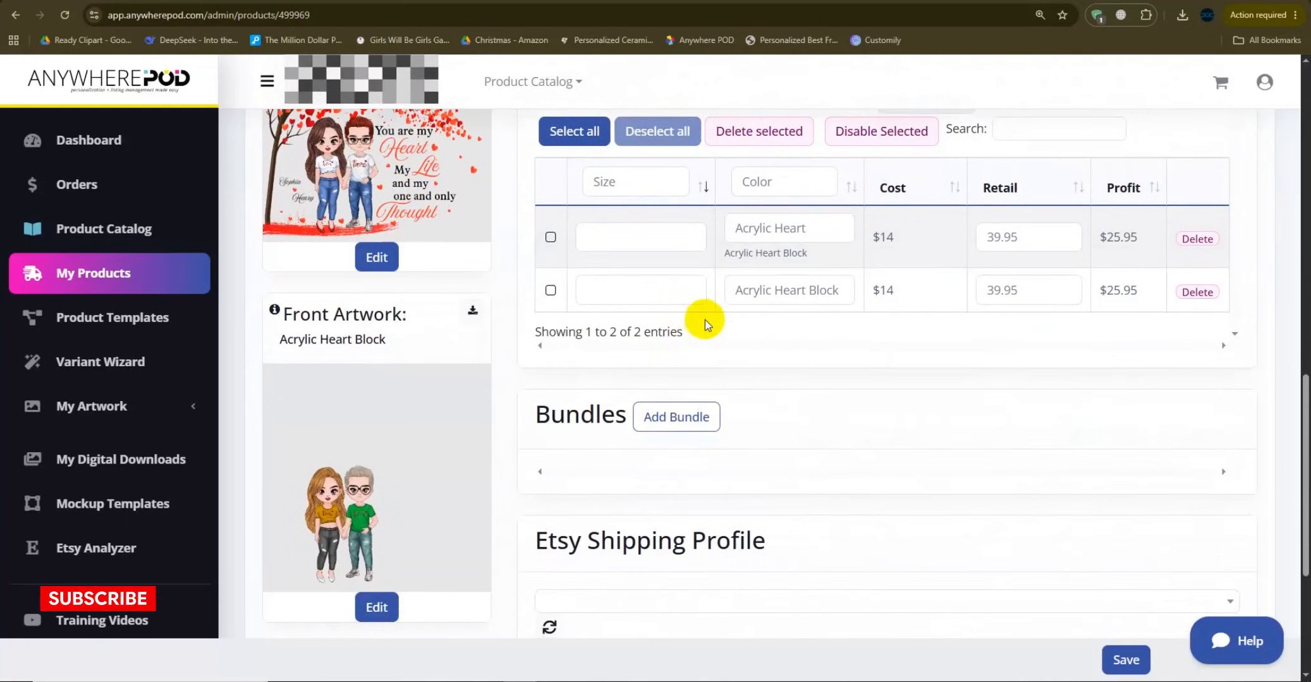
scroll(678, 284, "down", 1)
scroll(617, 327, "up", 4)
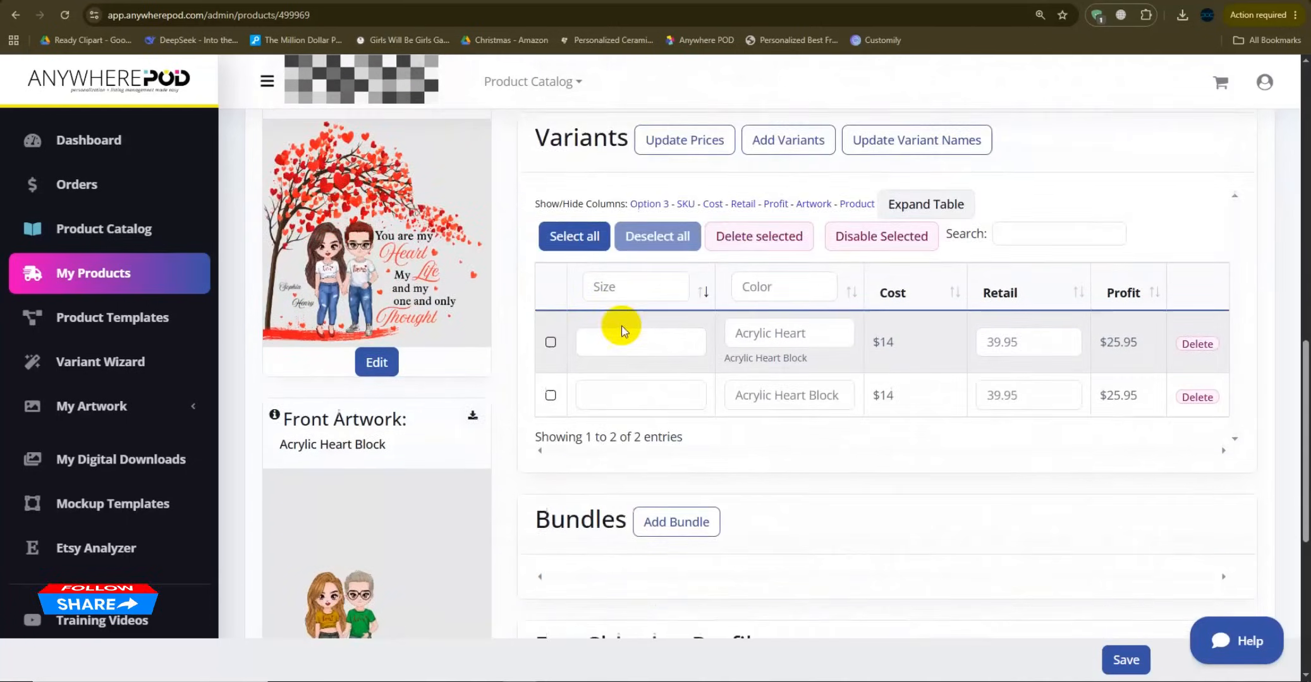
scroll(435, 556, "down", 4)
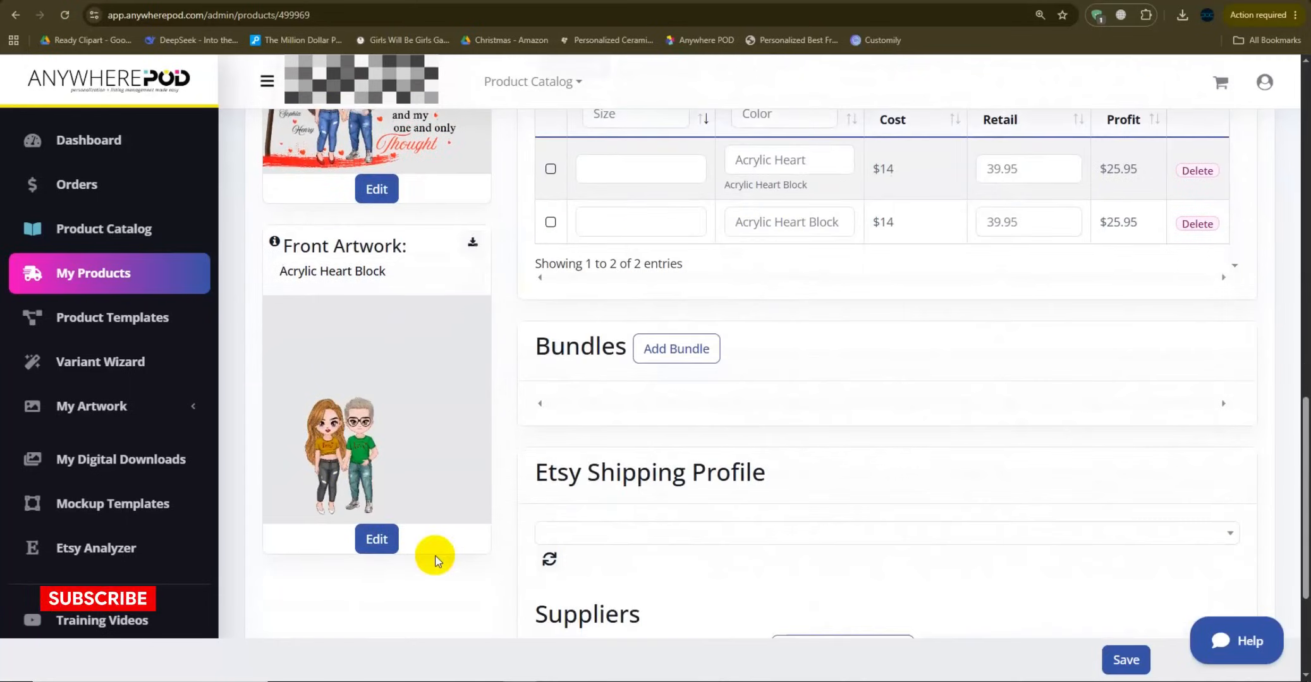
left_click(1198, 224)
left_click(709, 103)
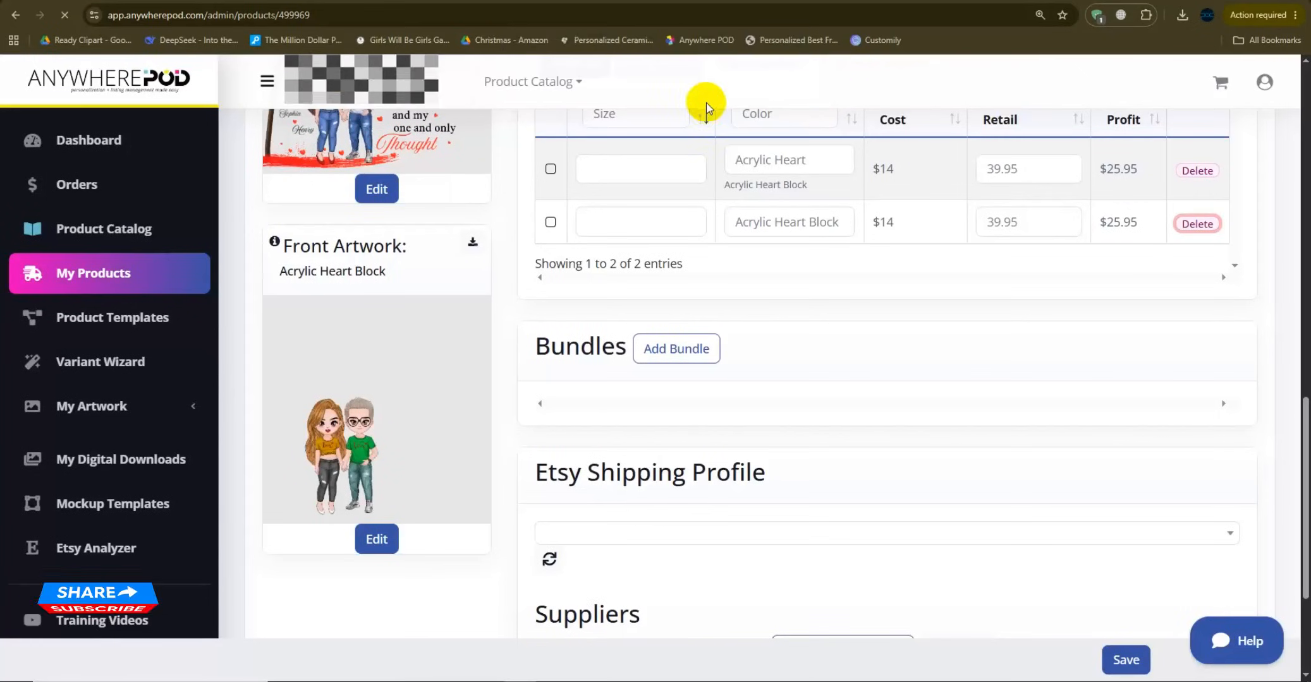
scroll(582, 417, "down", 6)
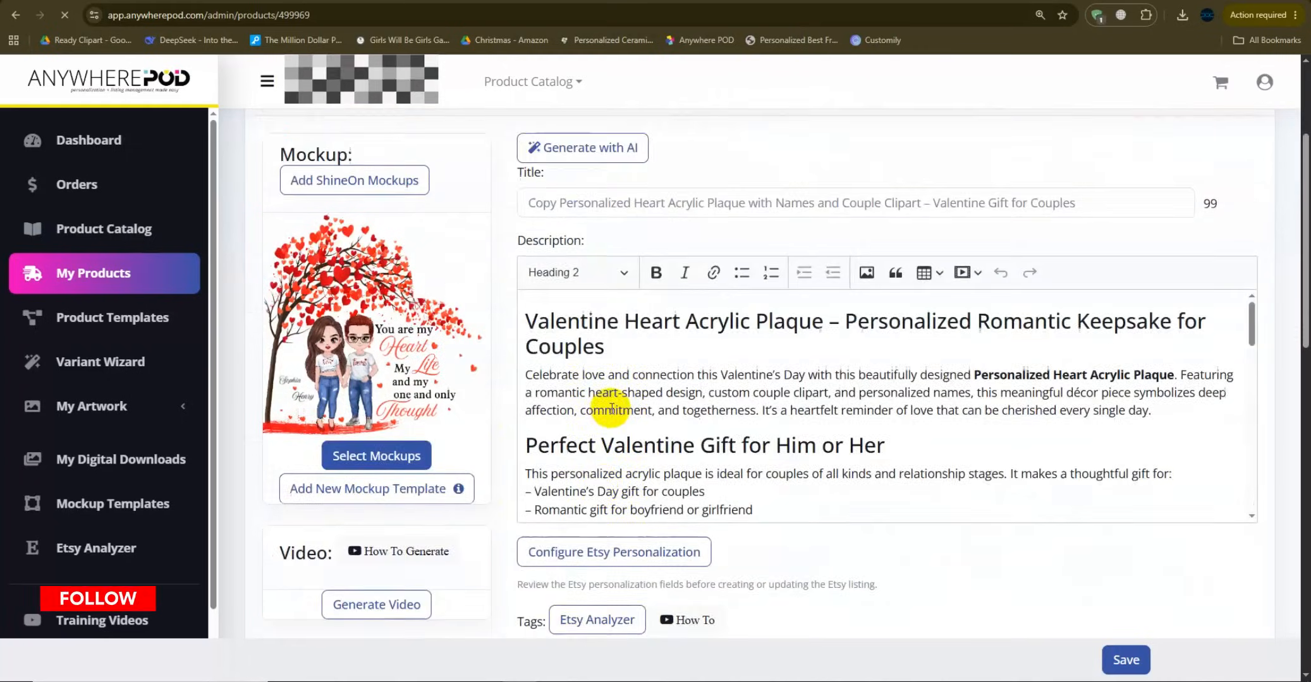
scroll(581, 417, "down", 10)
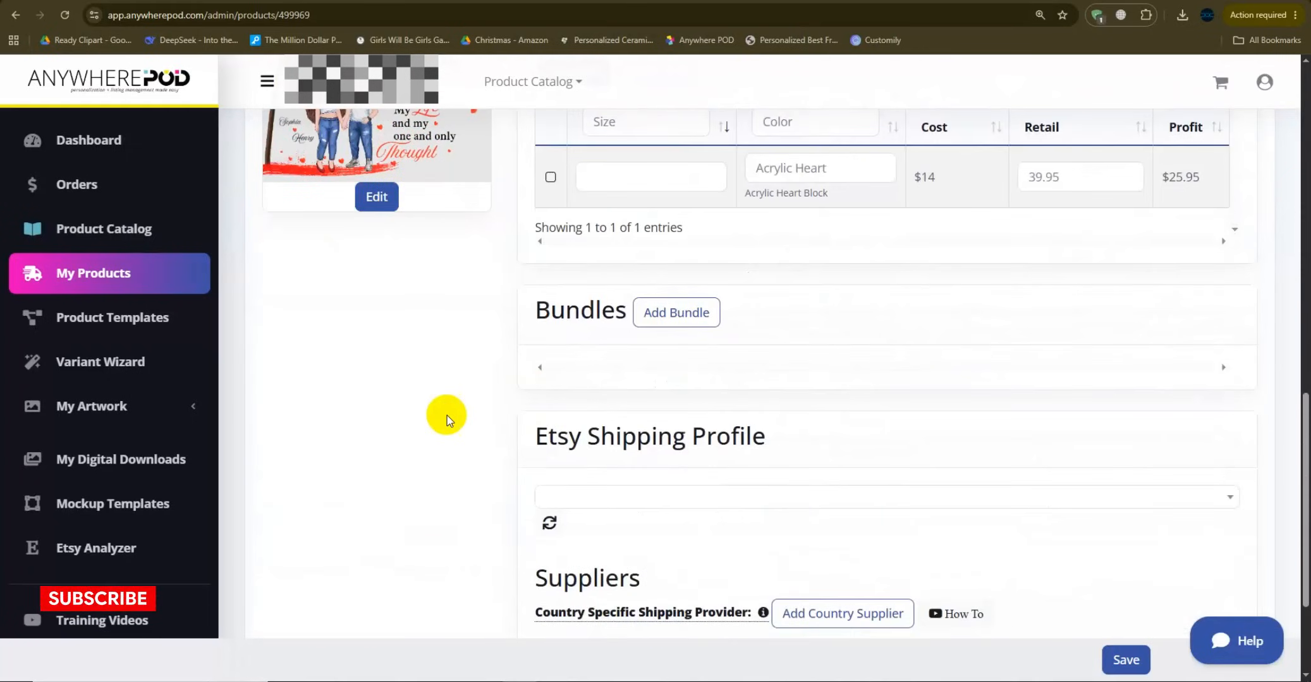
scroll(455, 422, "up", 6)
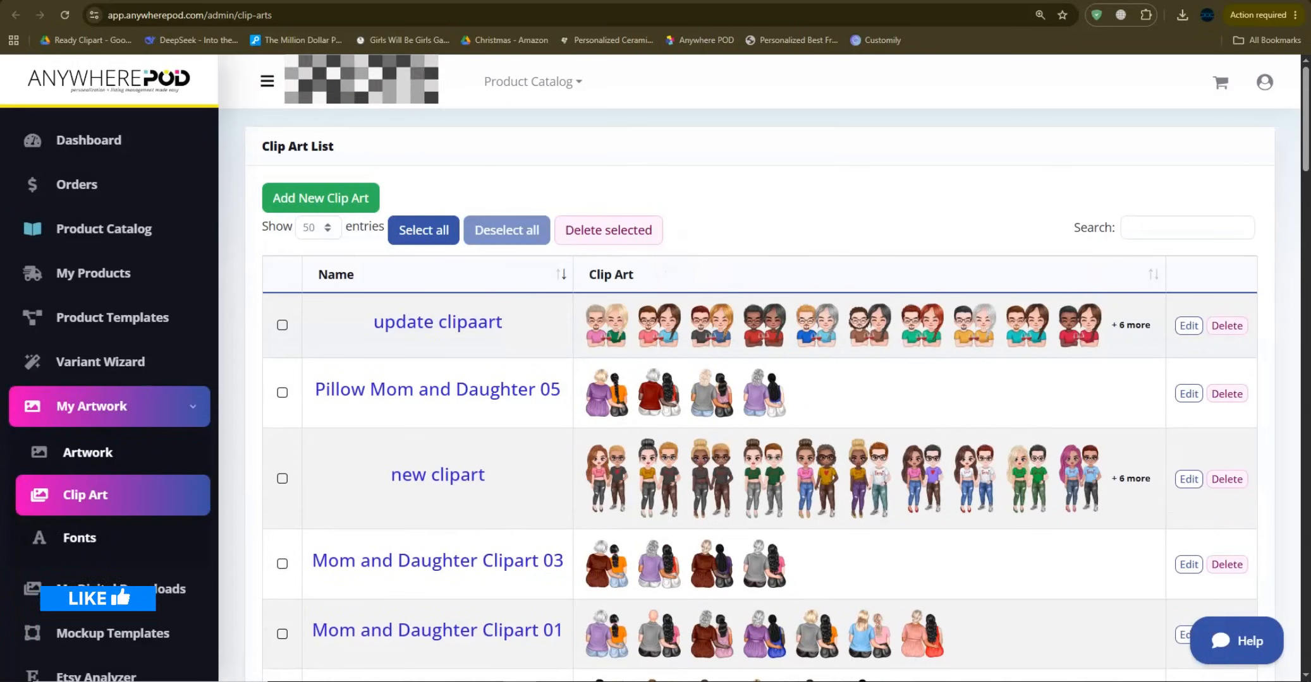
Step: Create a new clip art entry and upload the 16 couple image files numbered 1 to 16
left_click(319, 208)
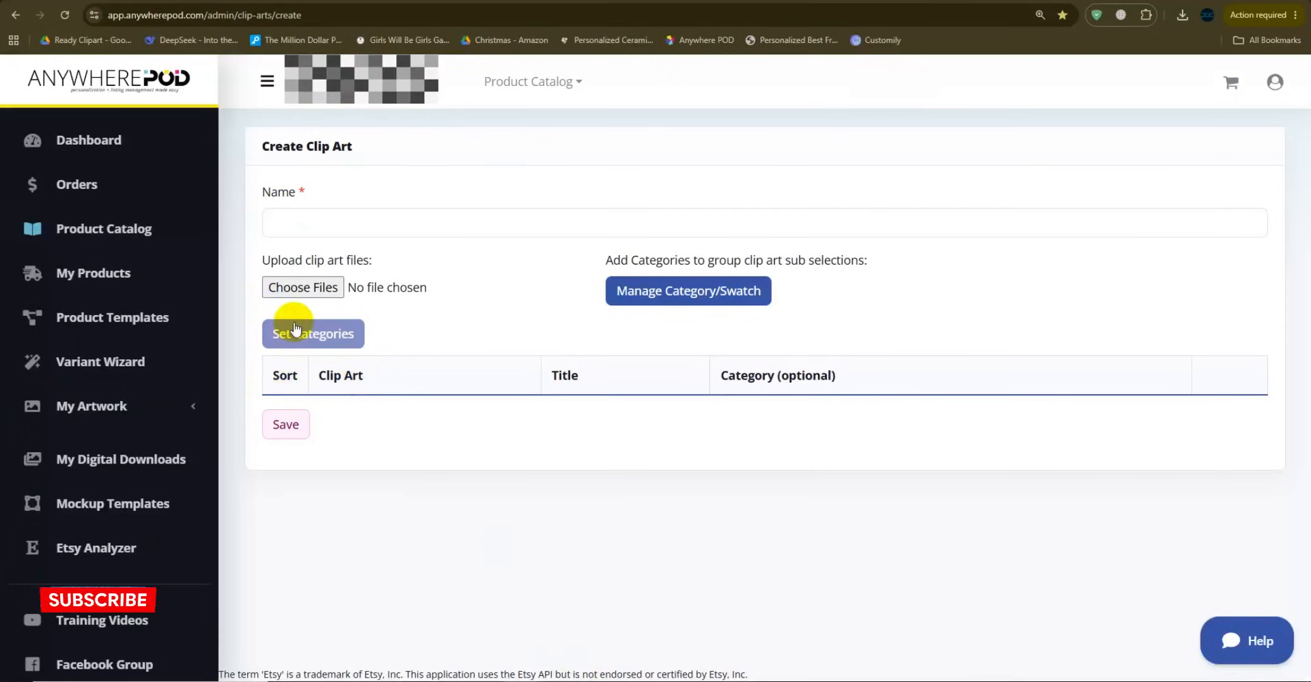
left_click(309, 289)
double_click(671, 524)
left_click(611, 404)
left_click(701, 575, "shift")
left_click(996, 653)
scroll(835, 359, "down", 3)
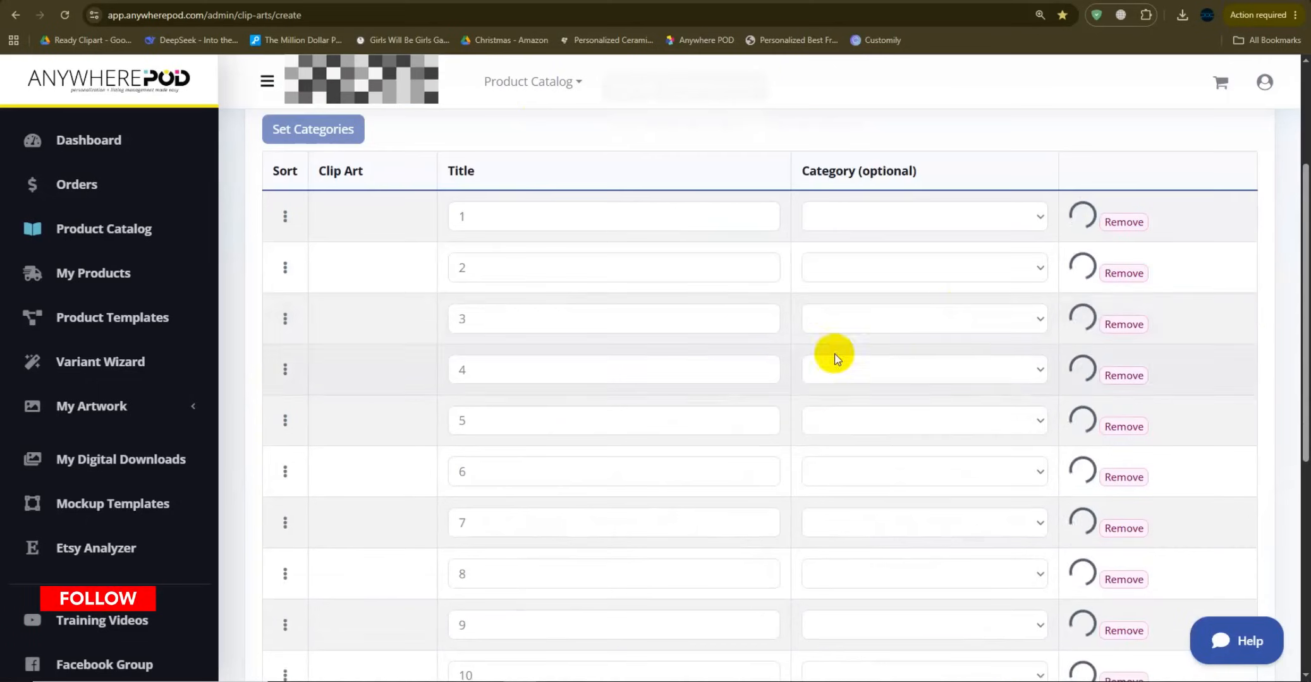
scroll(562, 234, "up", 2)
scroll(609, 269, "down", 5)
scroll(315, 214, "up", 6)
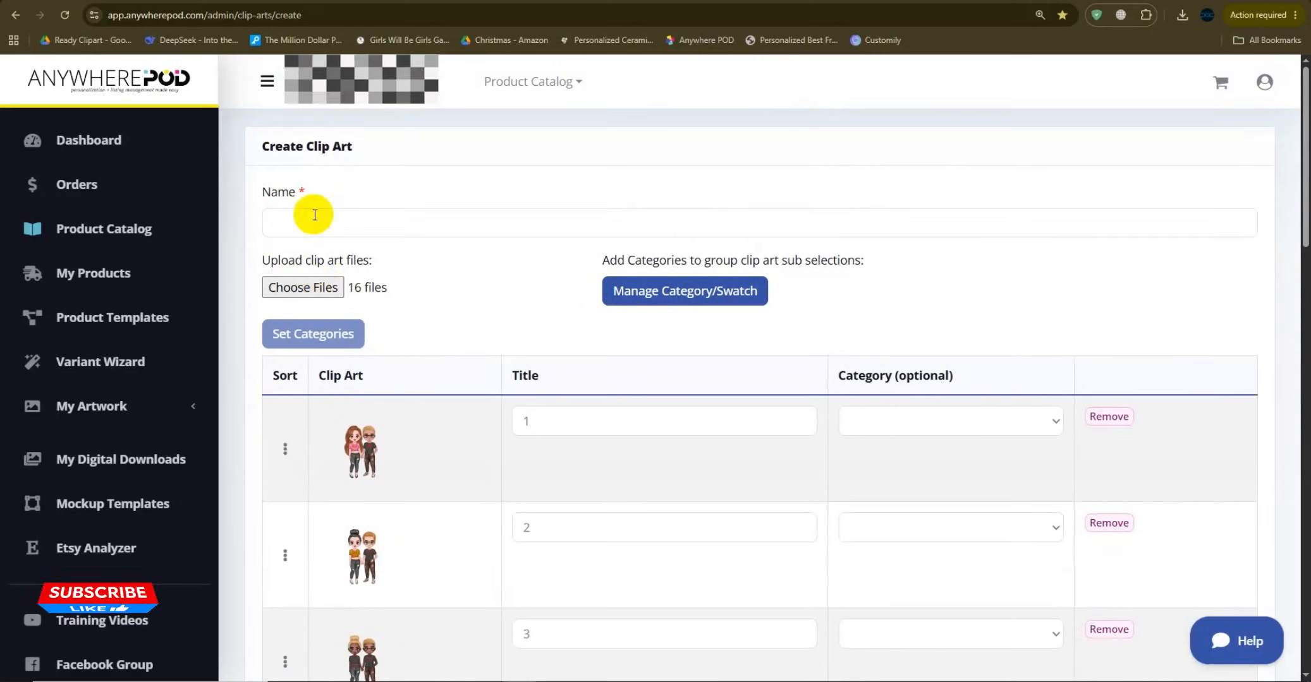
Step: Name the new clip art set "clipart yt" and save it with its 16 uploaded couple images
left_click(315, 215)
scroll(559, 434, "down", 2)
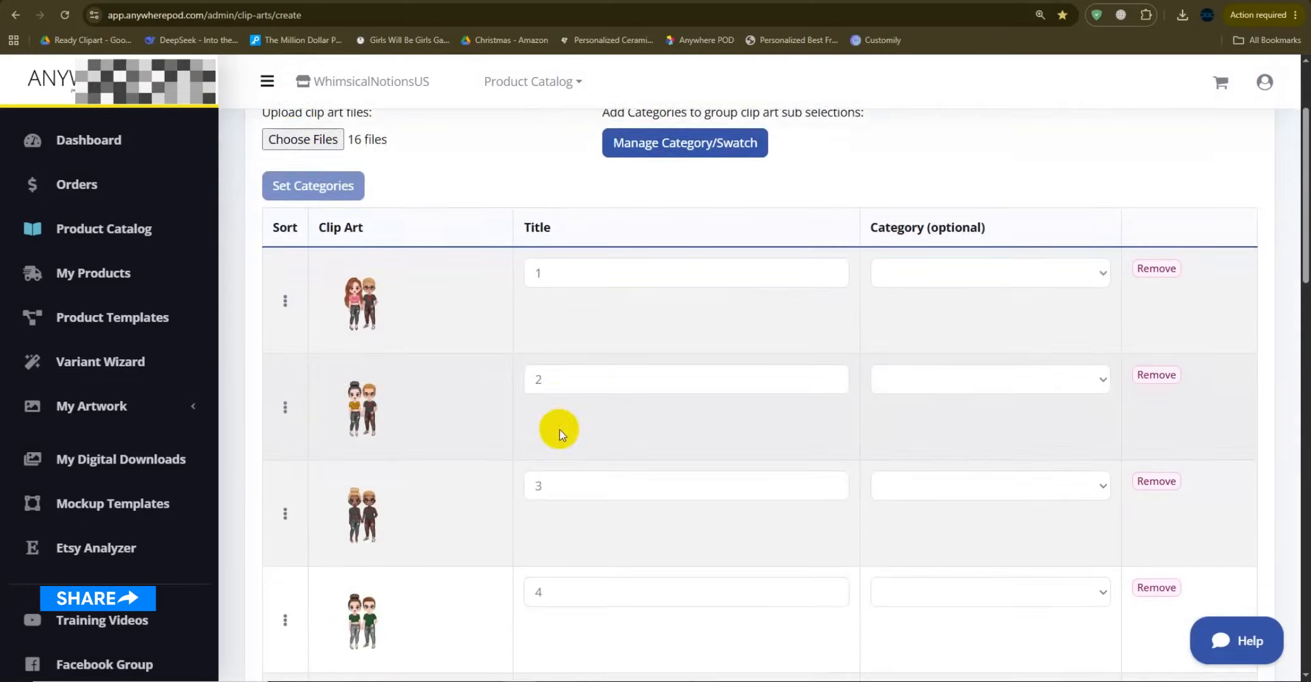
scroll(559, 434, "down", 10)
left_click(287, 605)
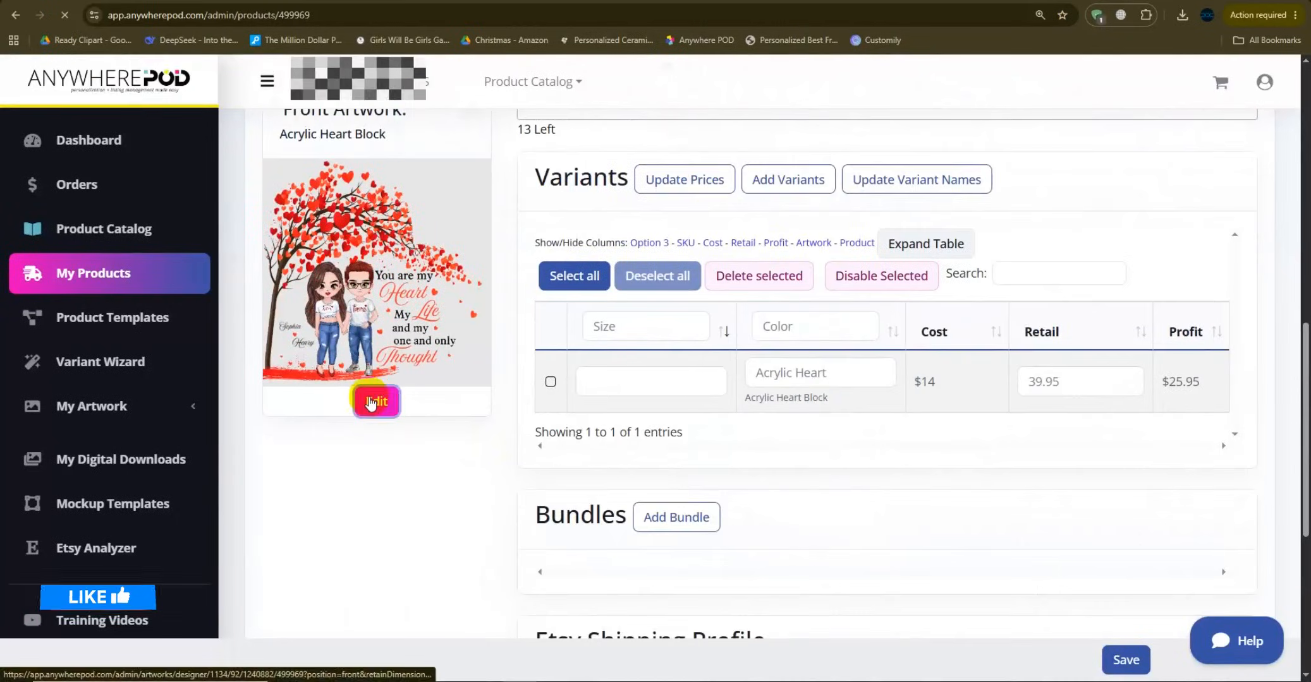
Step: Edit the front artwork of the heart plaque product and add the "clipart yt" set as a clip art layer
left_click(373, 403)
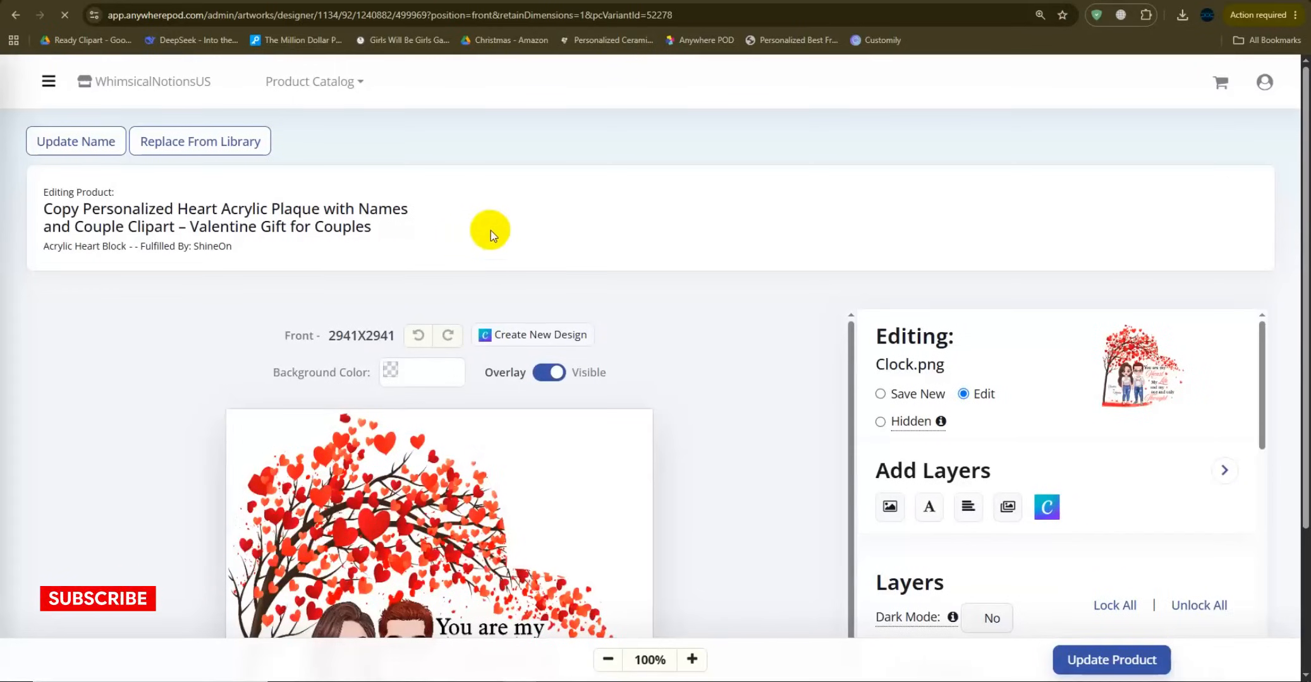
scroll(682, 372, "down", 4)
scroll(1059, 538, "down", 2)
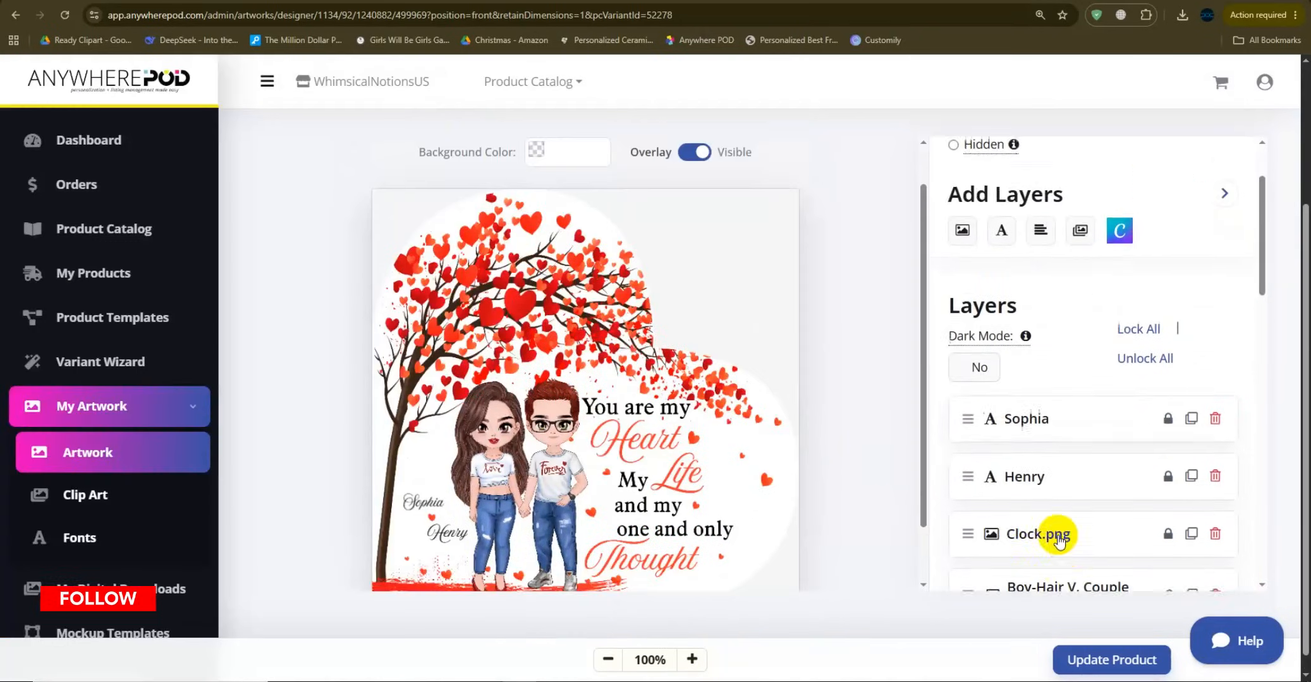
scroll(1059, 539, "up", 1)
left_click(1083, 266)
left_click(1033, 179)
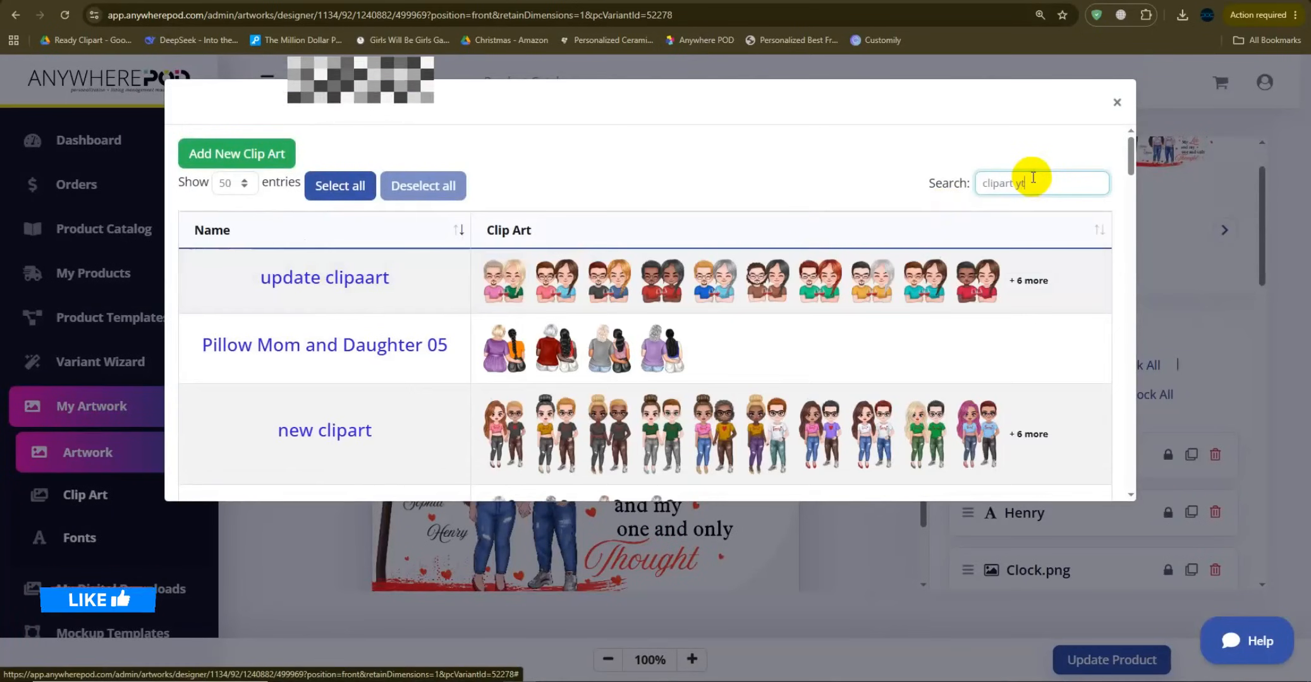
type("clipart yt")
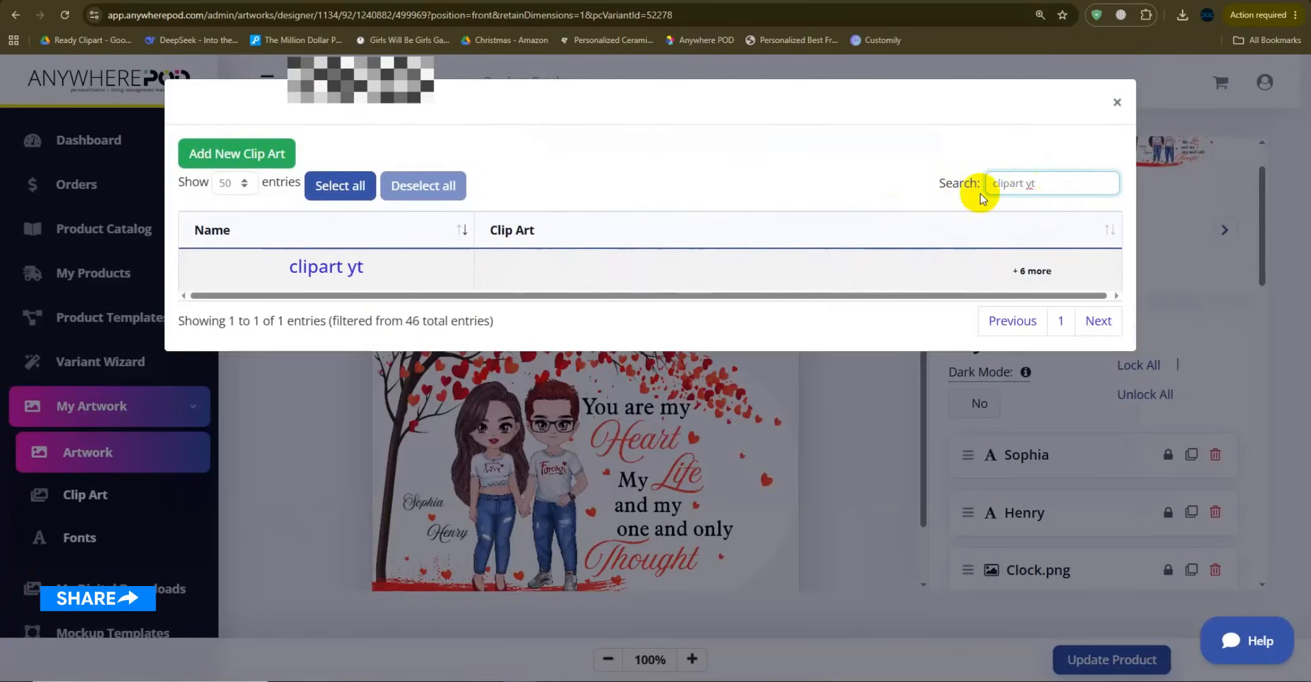
left_click(322, 271)
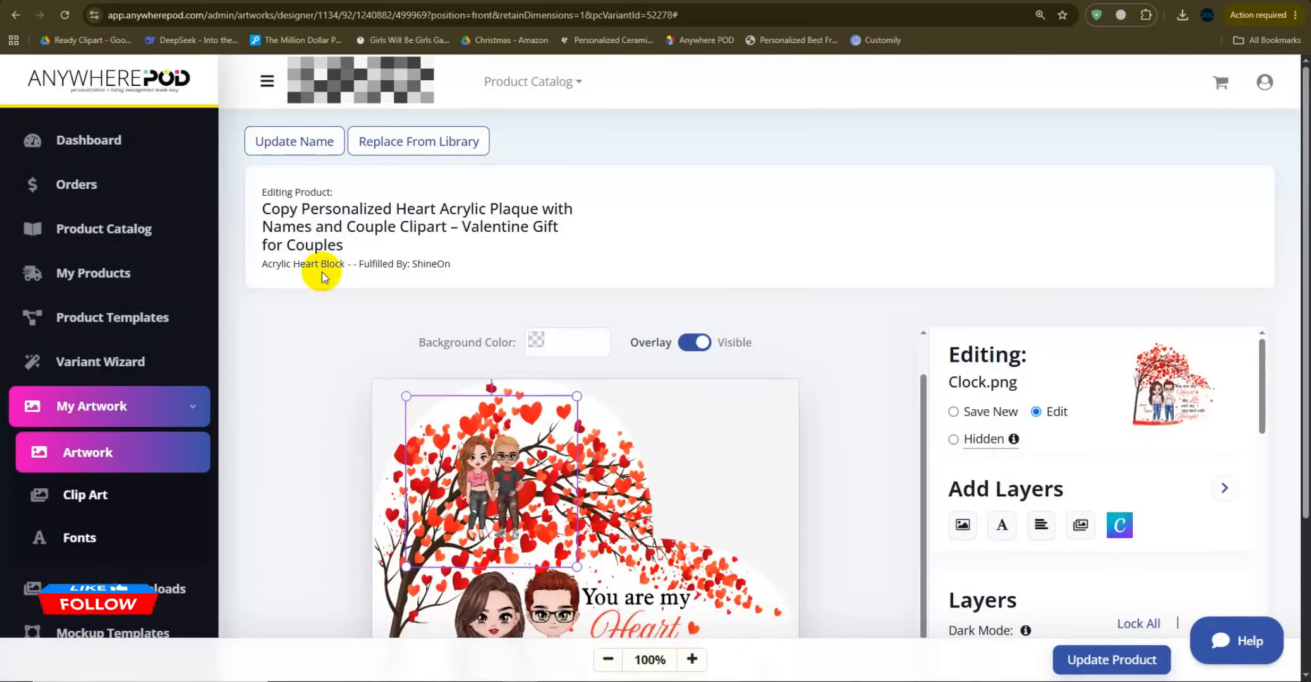
Step: Set the clip art layer's default image to 8, then enlarge and align it over the existing couple
scroll(322, 272, "down", 3)
scroll(1039, 391, "down", 5)
left_click(1074, 326)
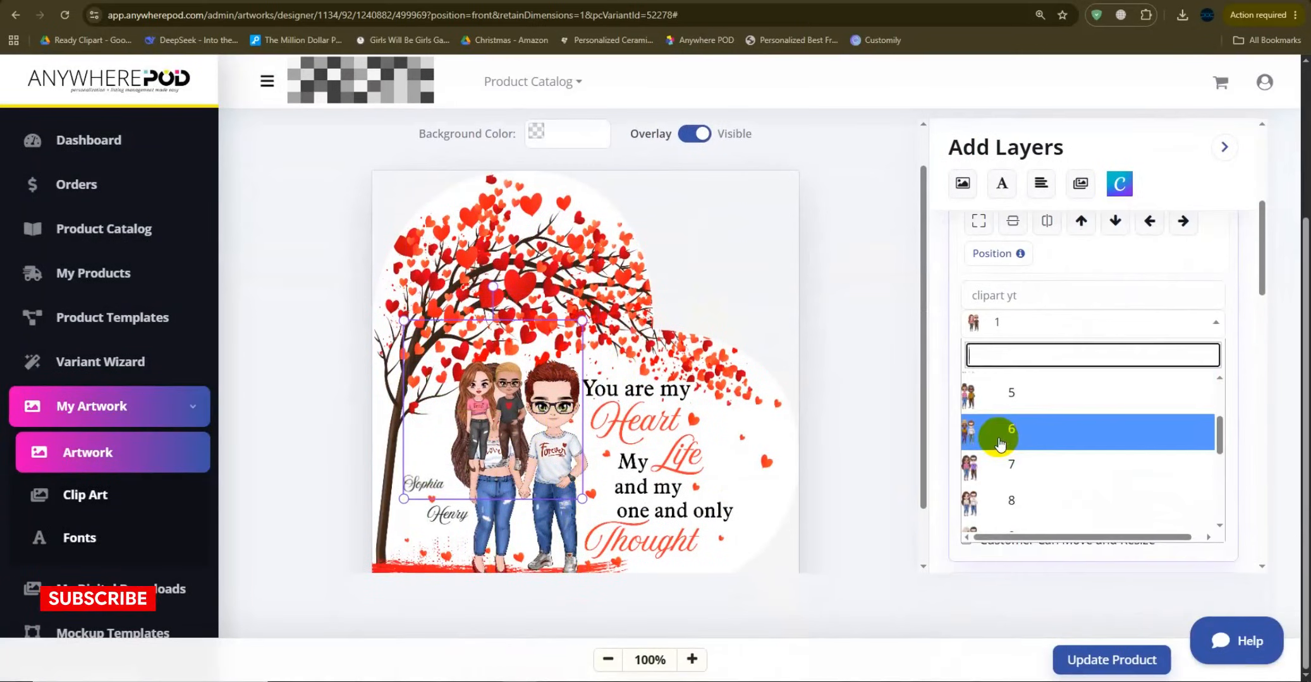
left_click(995, 433)
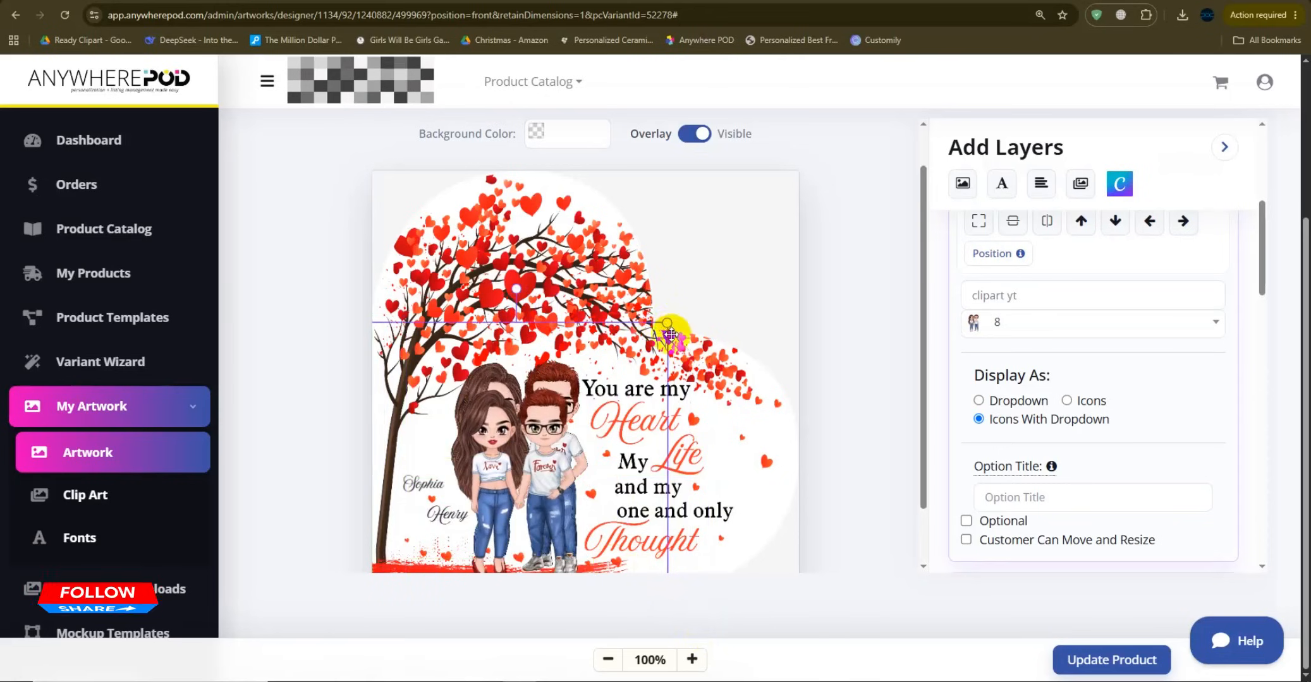
mouse_move(696, 288)
left_mouse_down()
mouse_move(683, 284)
mouse_move(691, 290)
left_mouse_up()
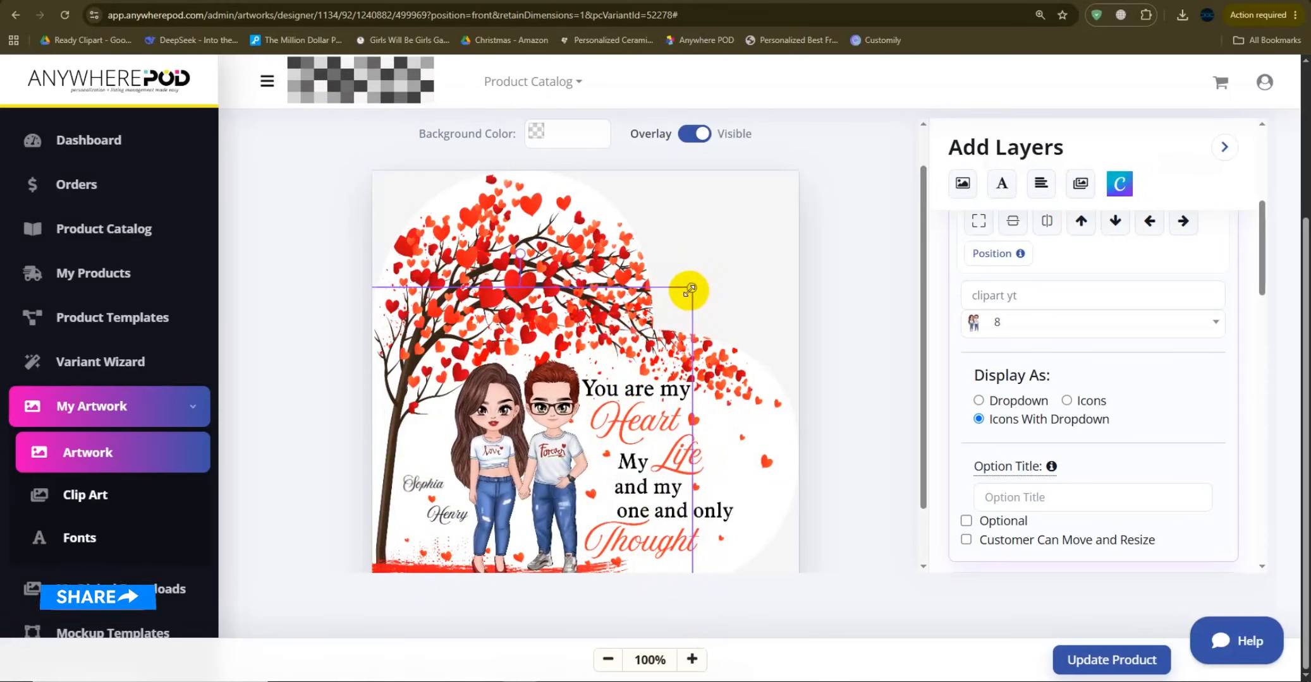
Step: Set the clip art layer's option title to "Choose your clipart" and lock the layer
scroll(776, 339, "down", 1)
scroll(1059, 404, "up", 3)
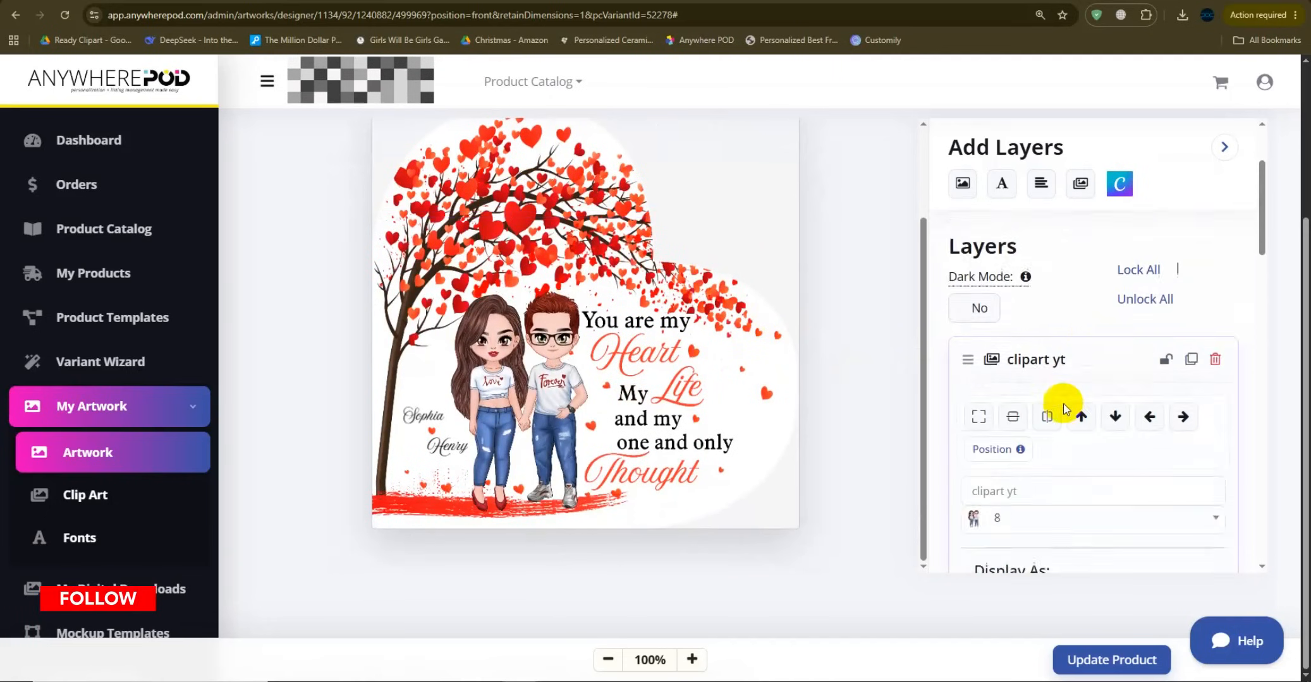
scroll(1010, 390, "down", 4)
type("e your clipart")
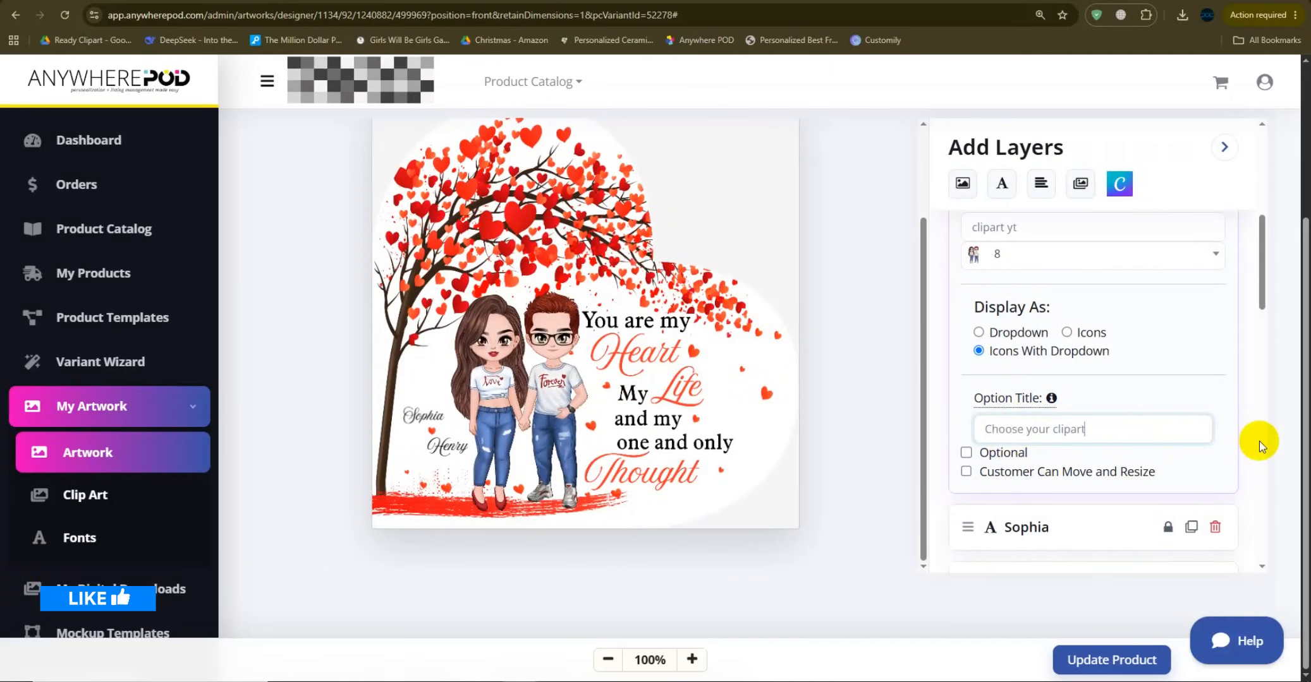
scroll(1156, 329, "up", 4)
left_click(1167, 299)
Step: Delete Clock.png and the old couple part layers, such as Boy-Hair, Glasses, Boys Body, Girl-Hair, Girls Eye and Design on T-shirt
scroll(1099, 366, "down", 1)
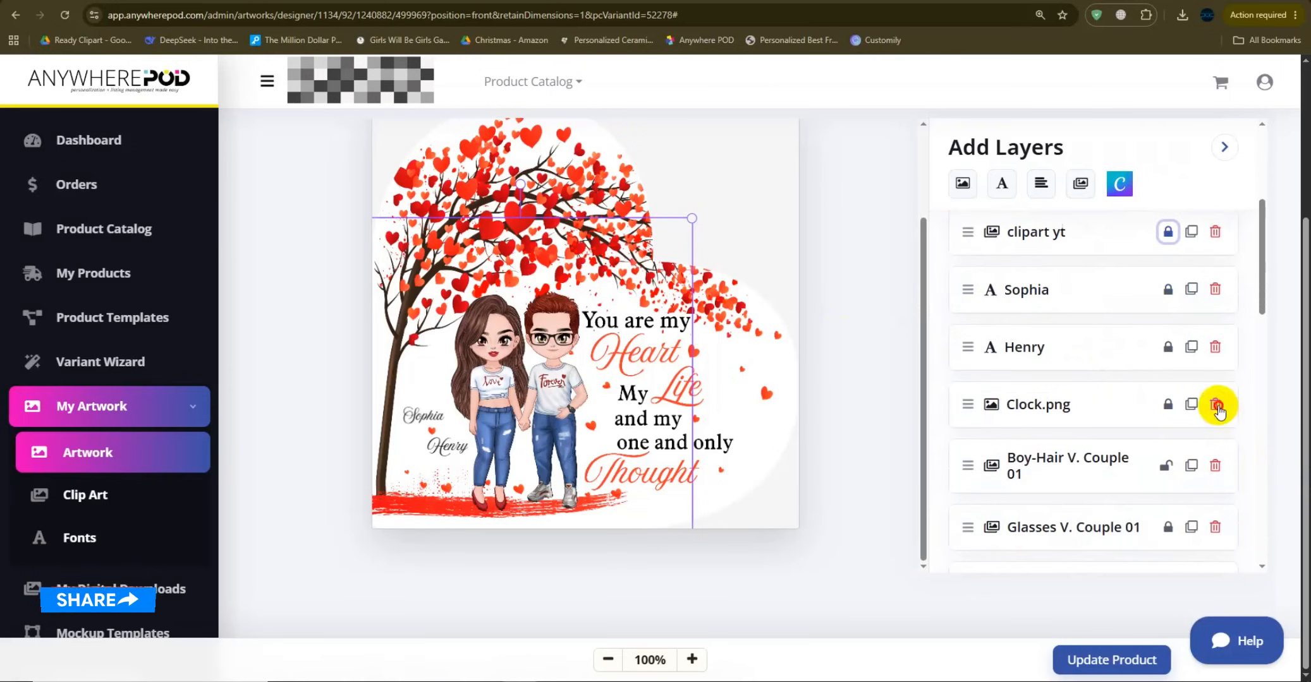
left_click(1214, 405)
scroll(1213, 353, "down", 1)
left_click(1214, 343)
left_click(1214, 341)
left_click(1214, 340)
left_click(1214, 338)
left_click(1215, 341)
double_click(1214, 341)
left_click(1215, 341)
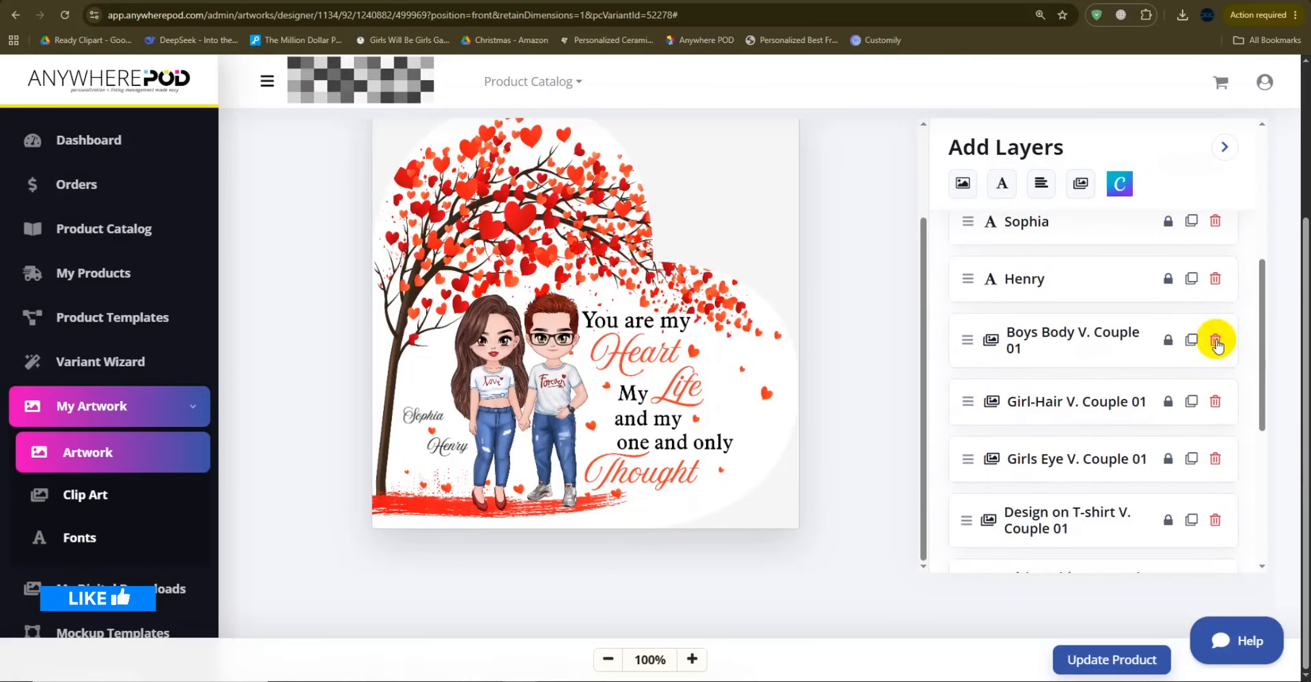
double_click(1214, 342)
left_click(1215, 341)
double_click(1215, 341)
left_click(1215, 345)
left_click(1215, 366)
left_click(1215, 441)
Step: Move the "clipart yt" layer below the two name text layers and update the product
left_click_drag(1074, 375, 1087, 488)
left_click(1121, 661)
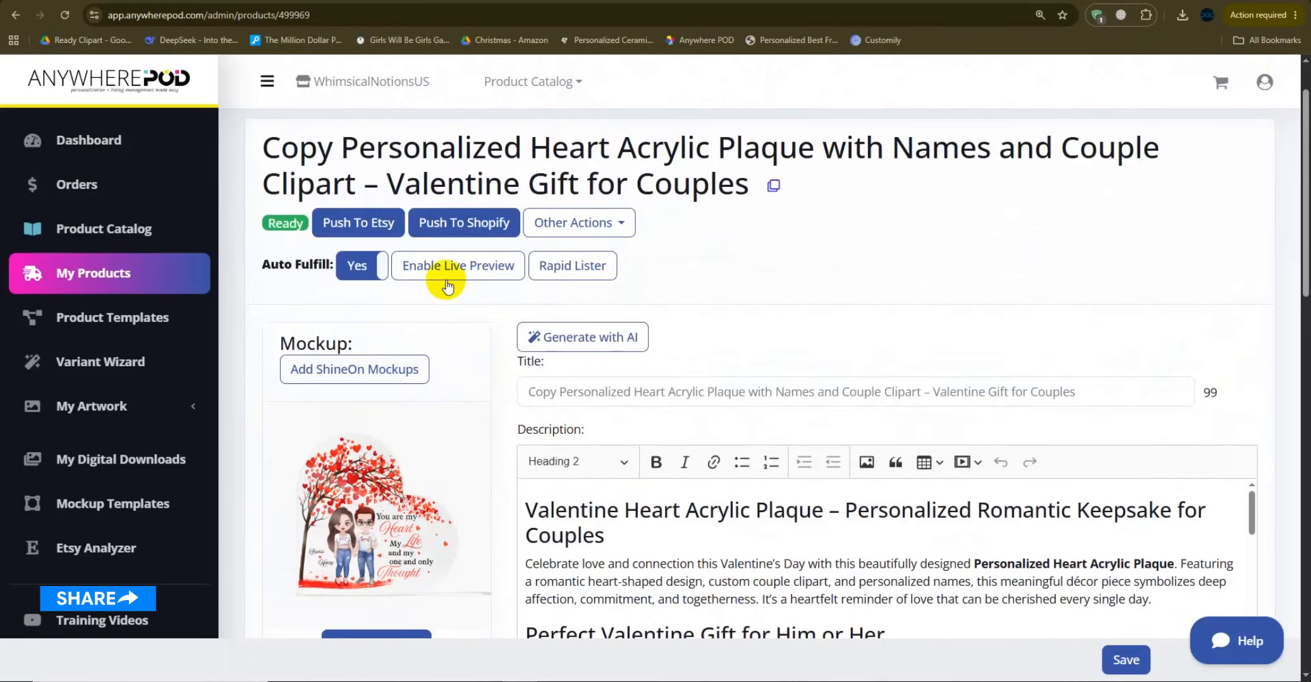
Step: Enable live preview for the product with the template showing the heart-tree plaque on a shelf
left_click(445, 278)
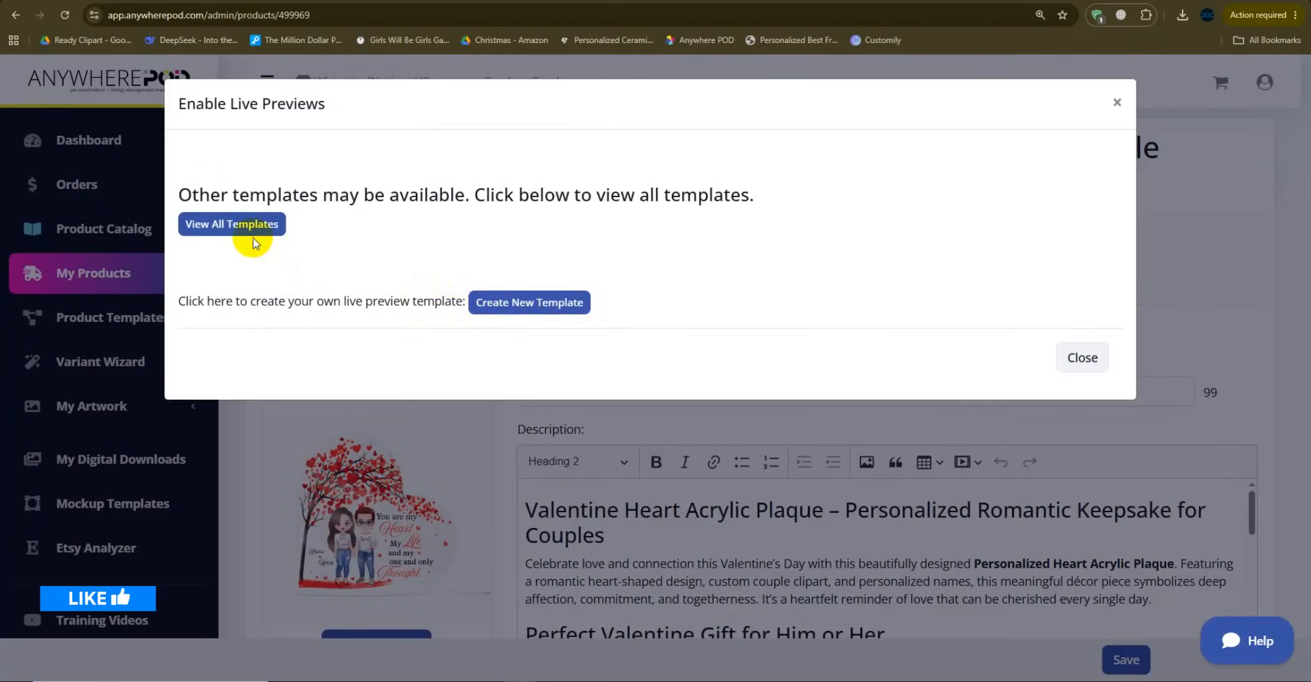
left_click(252, 226)
scroll(398, 448, "down", 3)
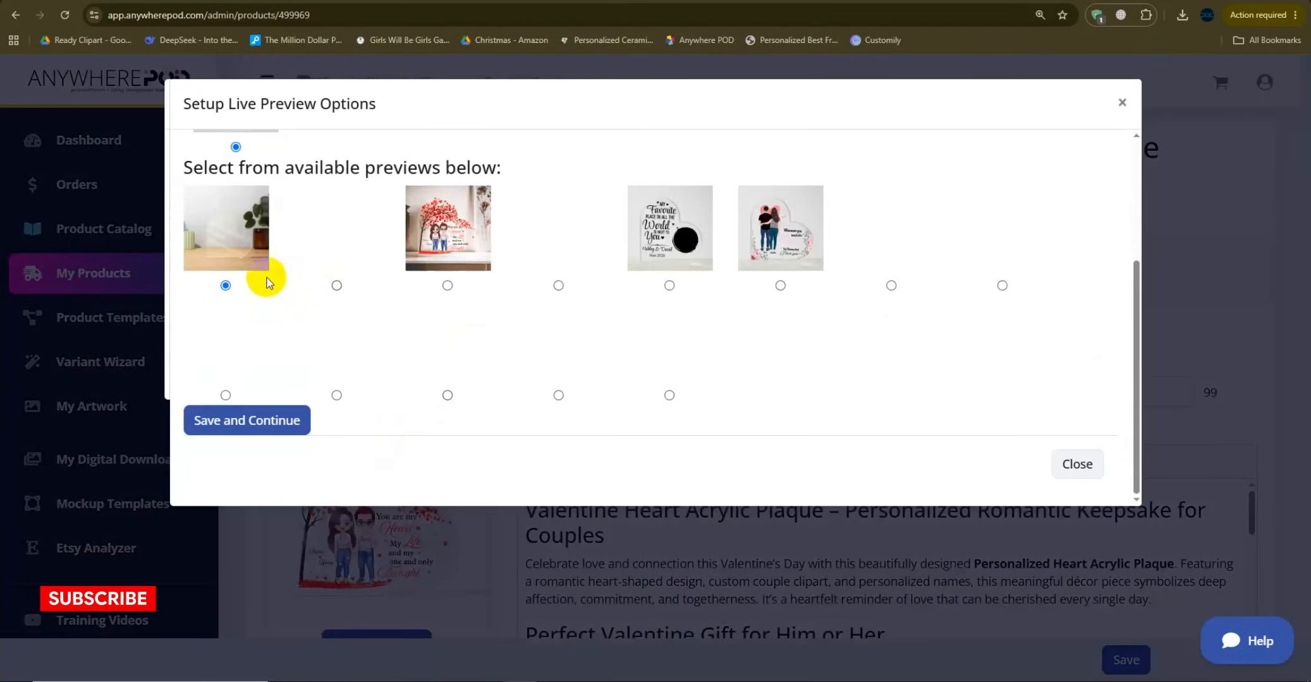
left_click(306, 433)
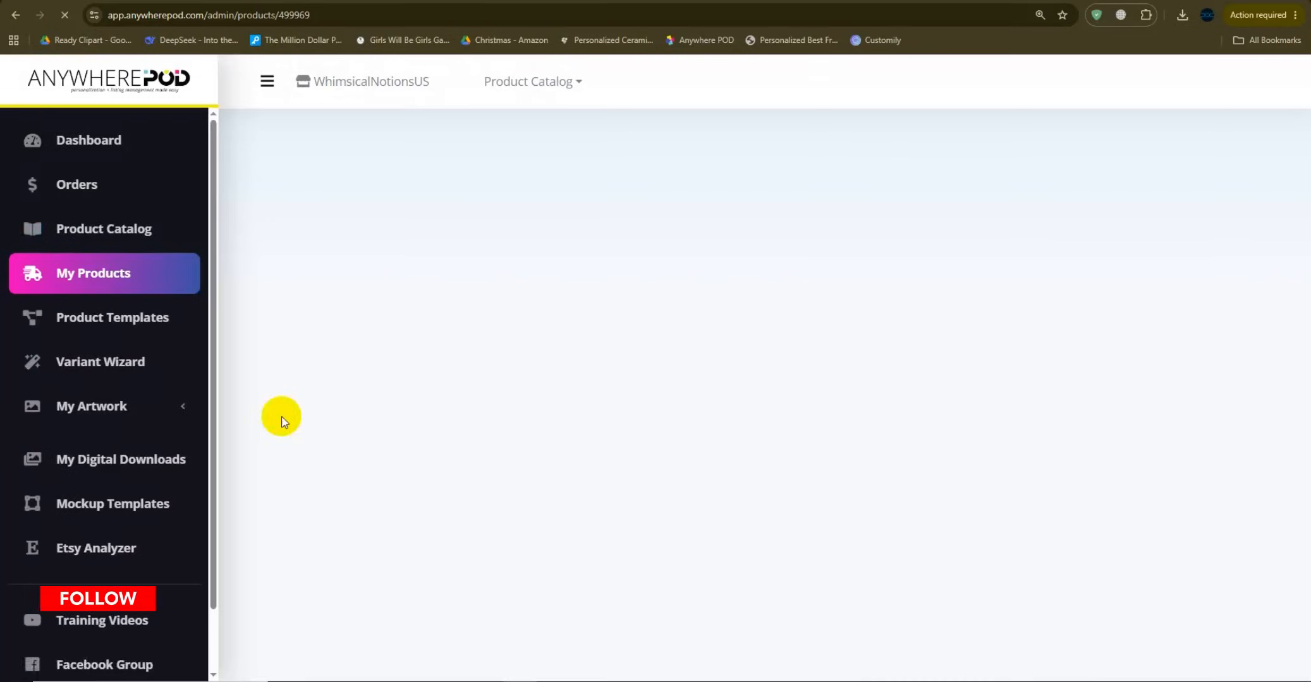
Step: Copy the live preview URL from the product's Etsy personalization settings and load it in a new browser tab
left_click(601, 470)
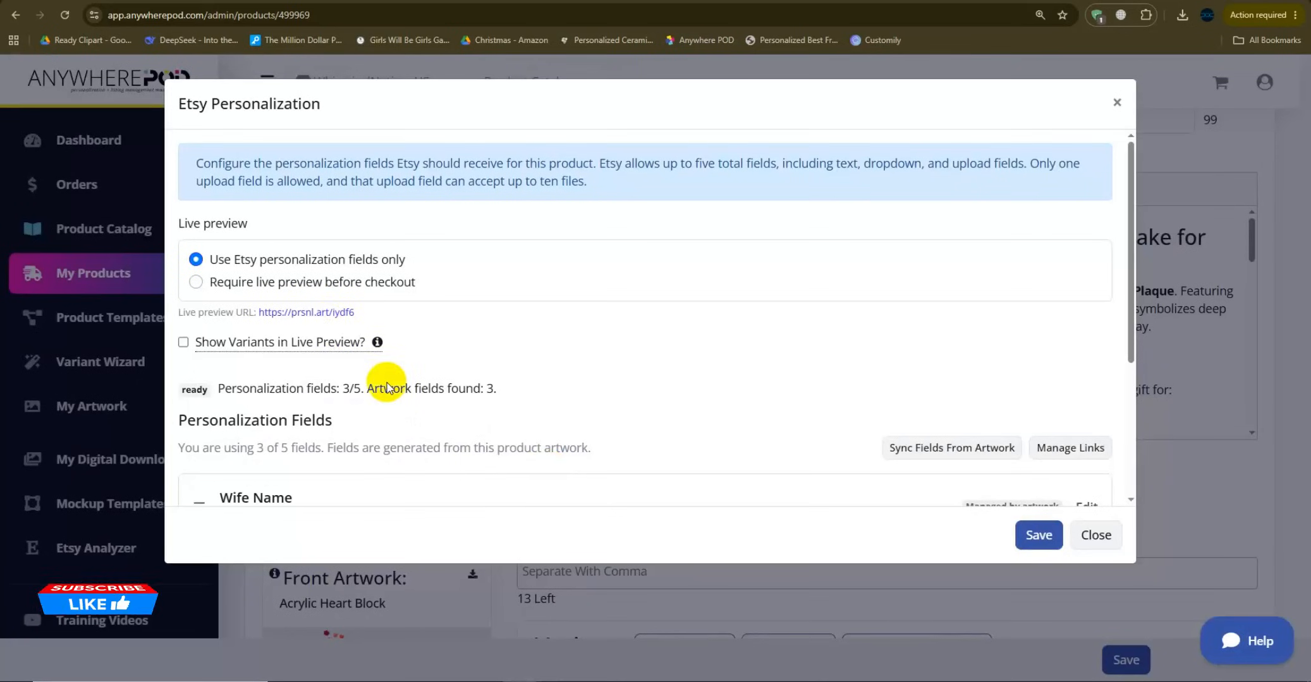
right_click(322, 319)
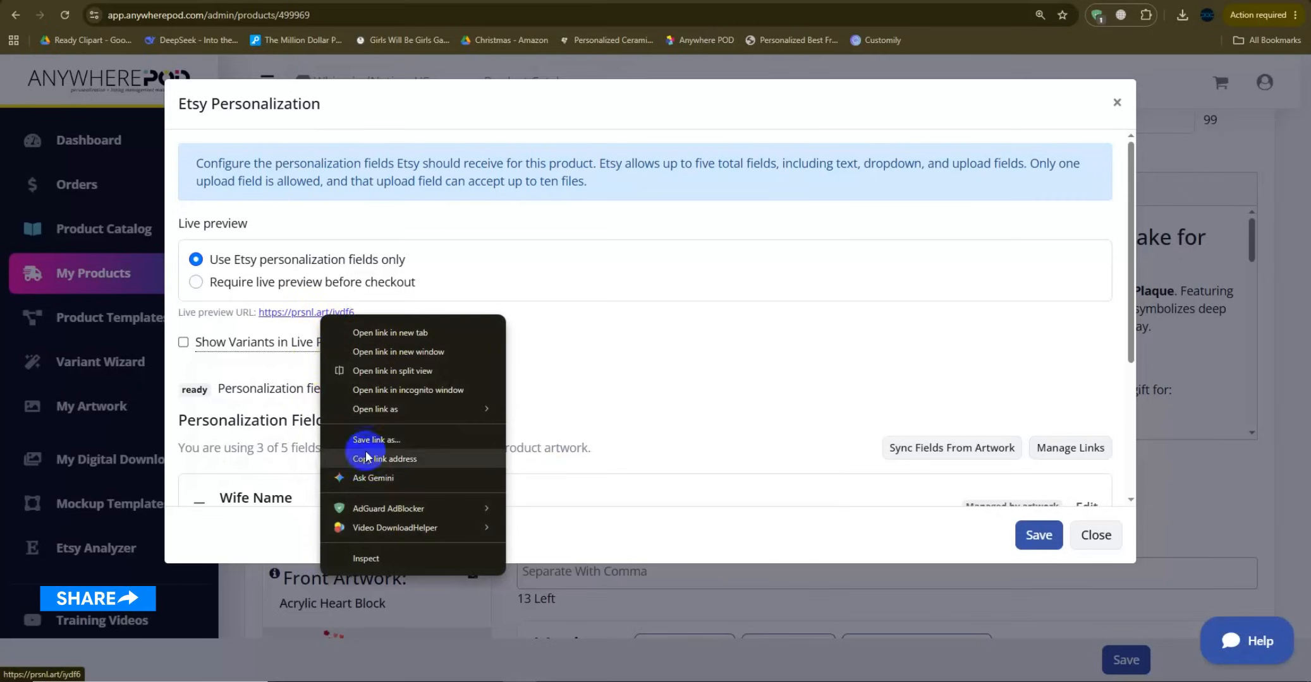
left_click(418, 471)
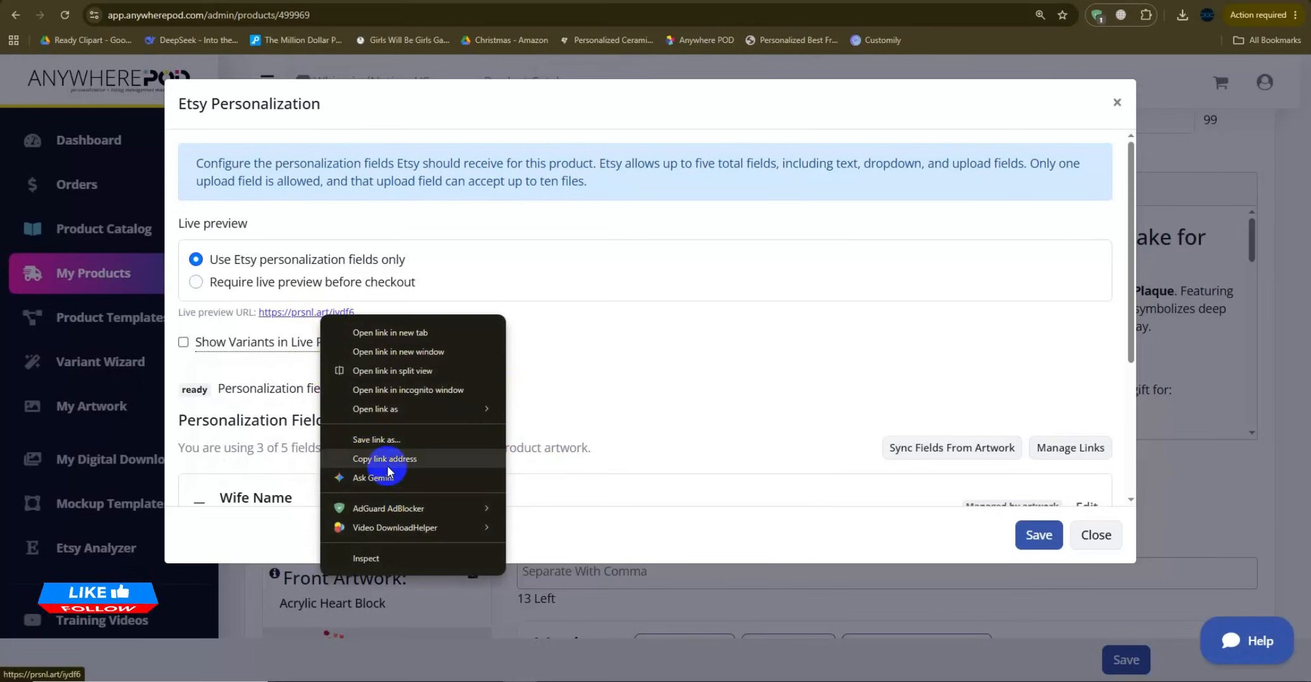
key("ctrl+t")
left_click(547, 21)
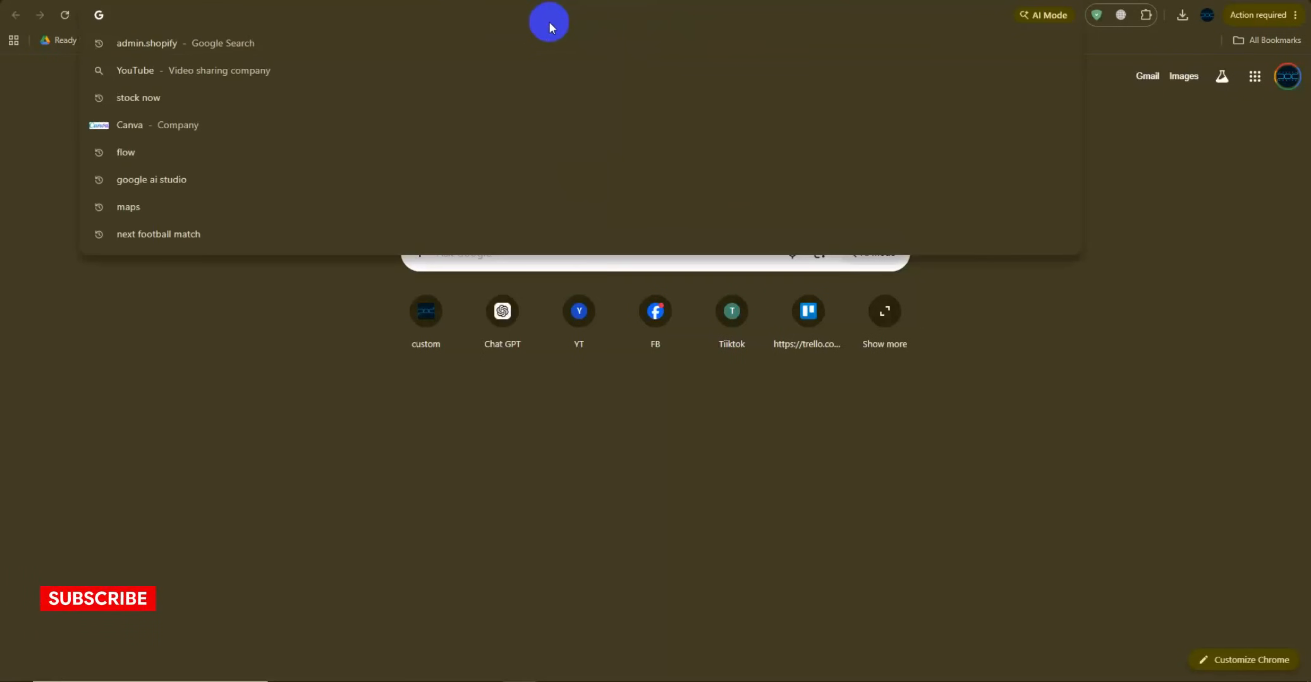
type("https://prsnl.art/iydf6")
left_click(262, 45)
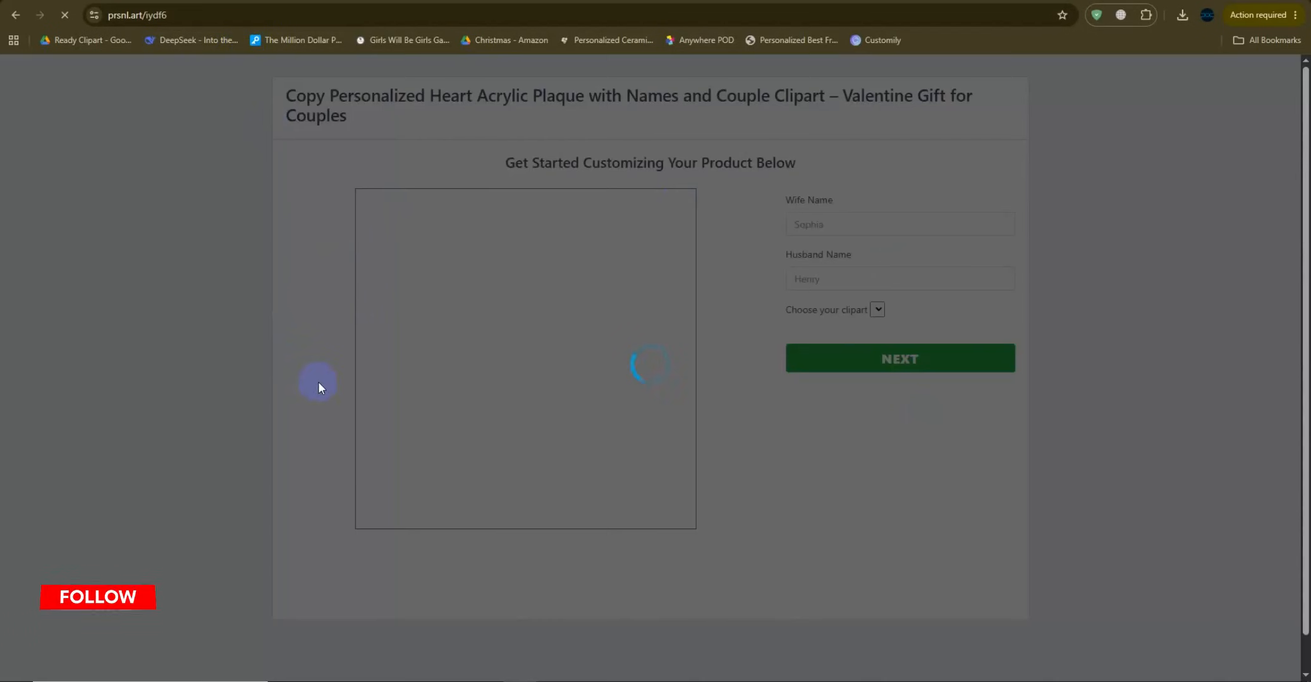
Step: Test the preview form by filling in the wife's name, entering "sfdff" as the husband name and choosing clipart 3
left_click(793, 224)
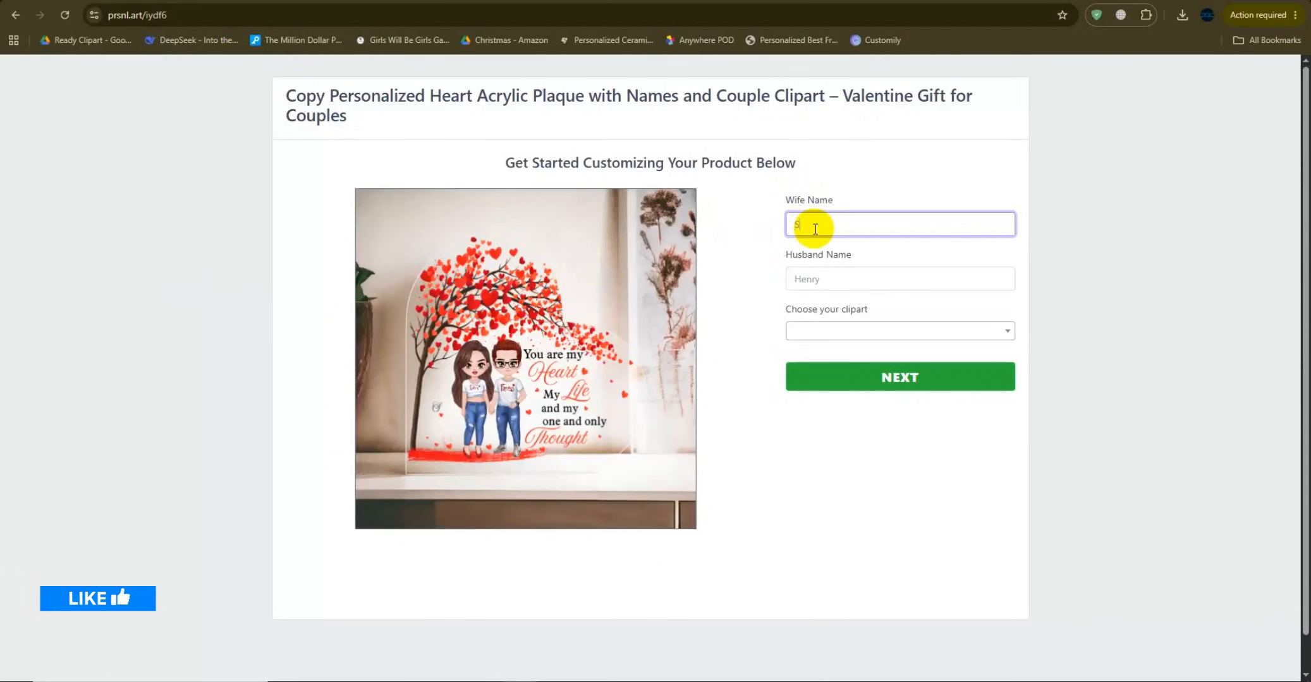
left_click(812, 271)
type("sfdff")
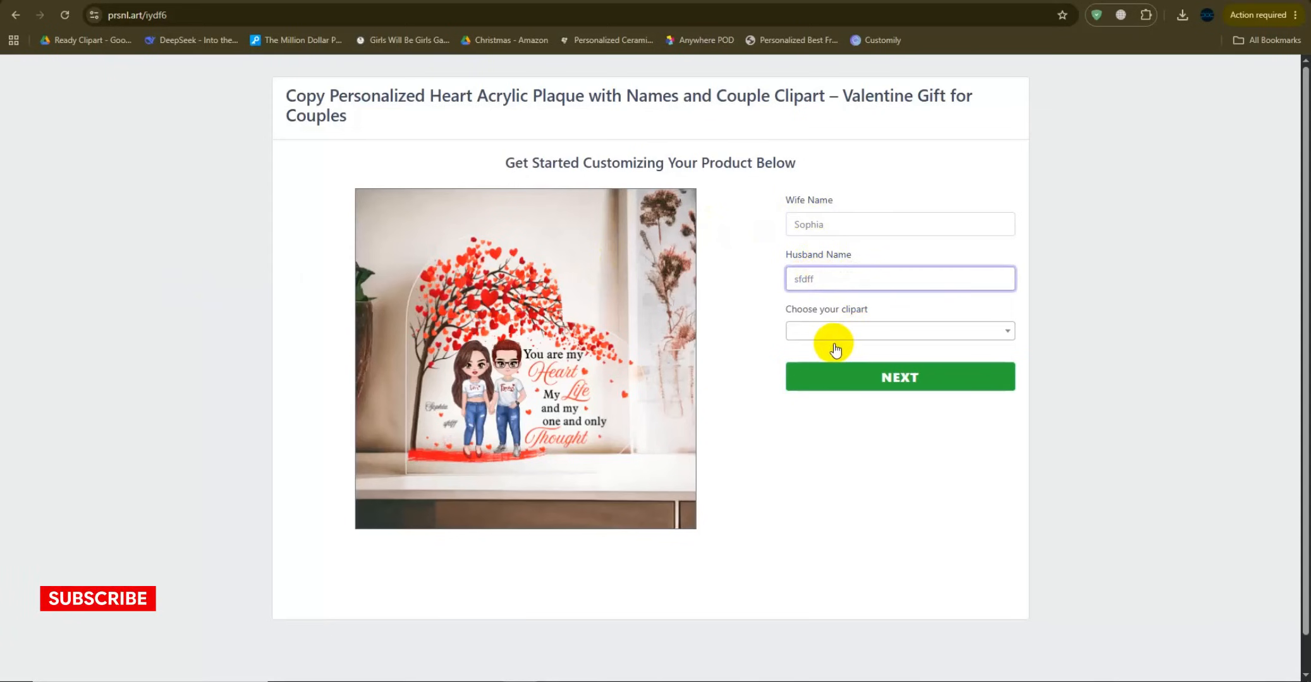
left_click(834, 334)
left_click(814, 464)
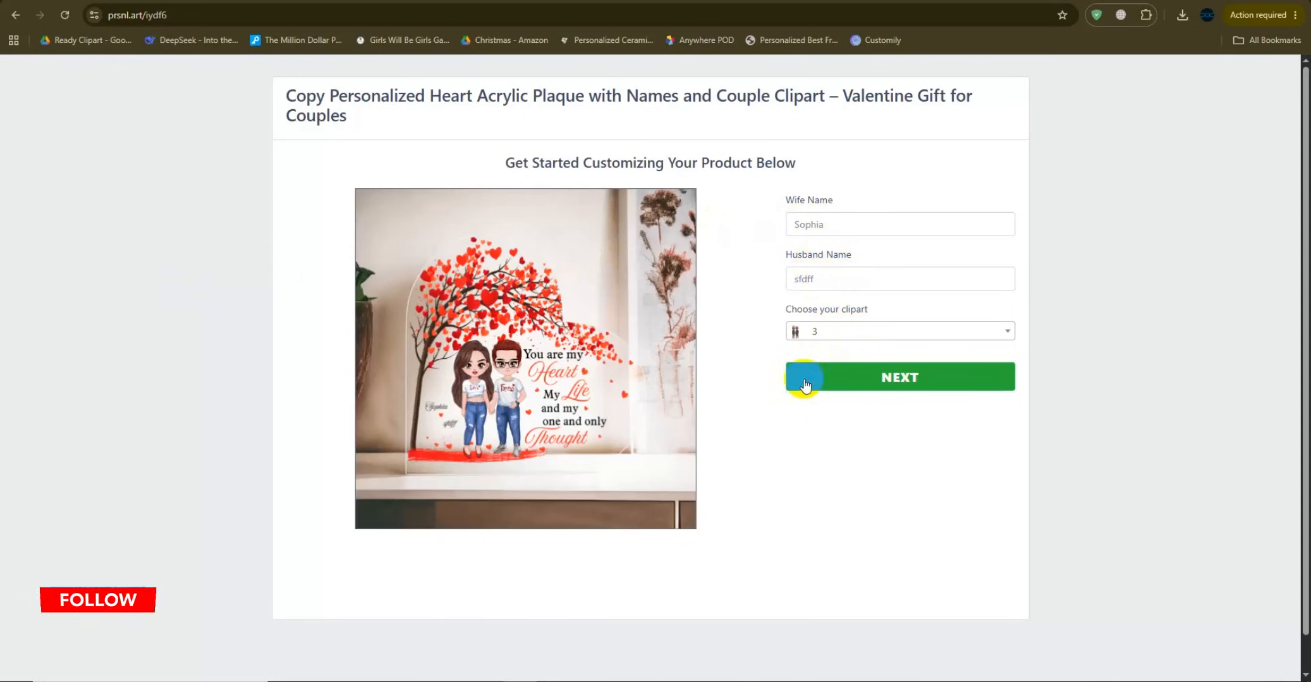
Step: Try further couples in the live preview, including clipart 7 and 13, and close the preview page
left_click(818, 334)
scroll(831, 430, "down", 2)
left_click(830, 436)
left_click(828, 325)
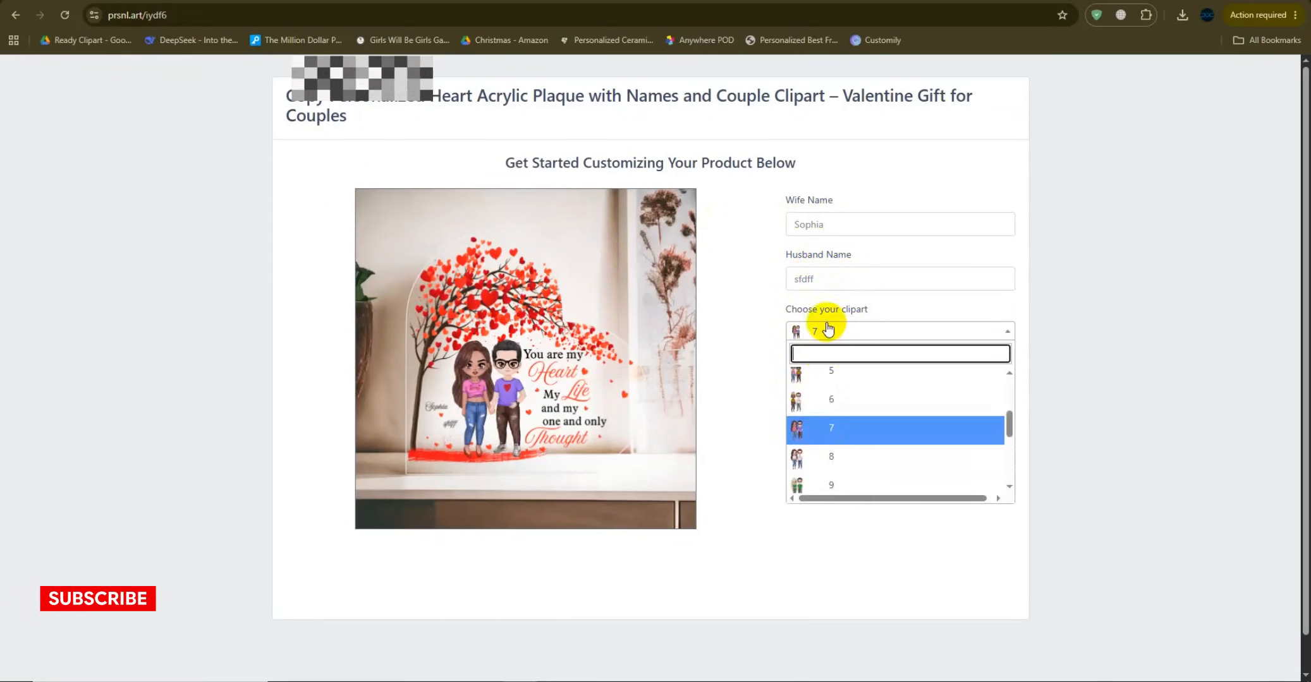
scroll(828, 436, "down", 3)
left_click(827, 445)
left_click(840, 335)
left_click(839, 458)
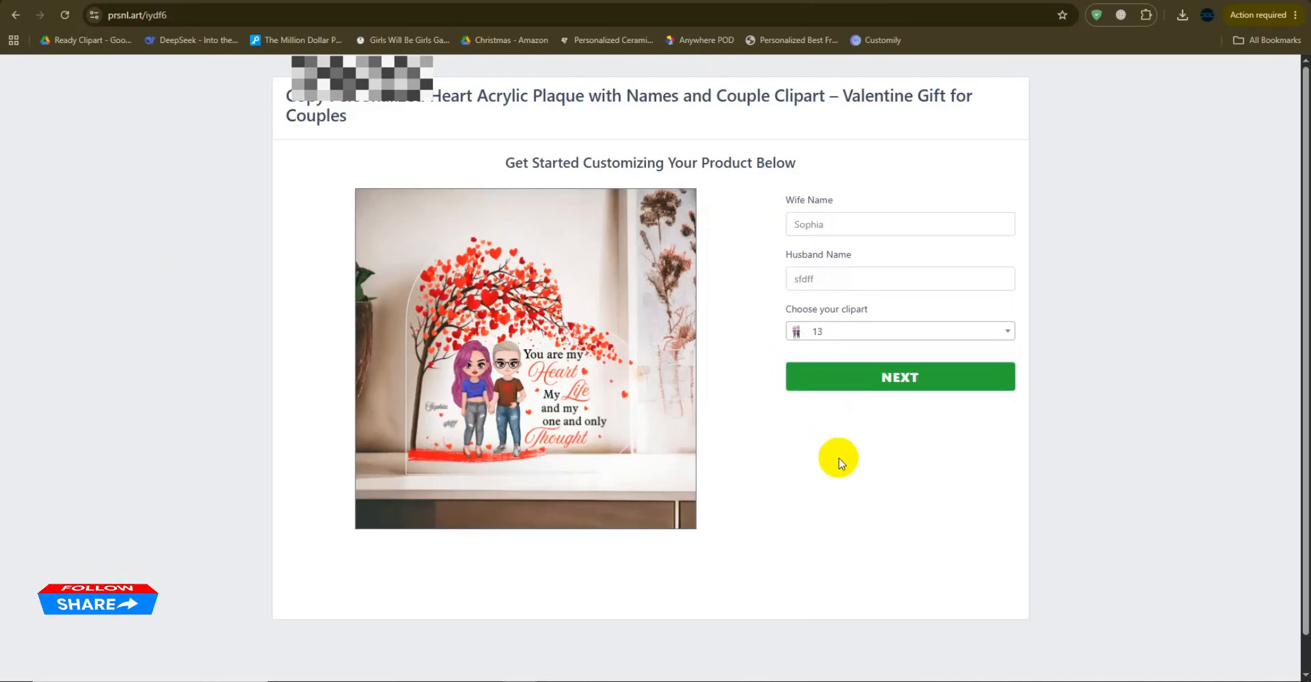
key("ctrl+w")
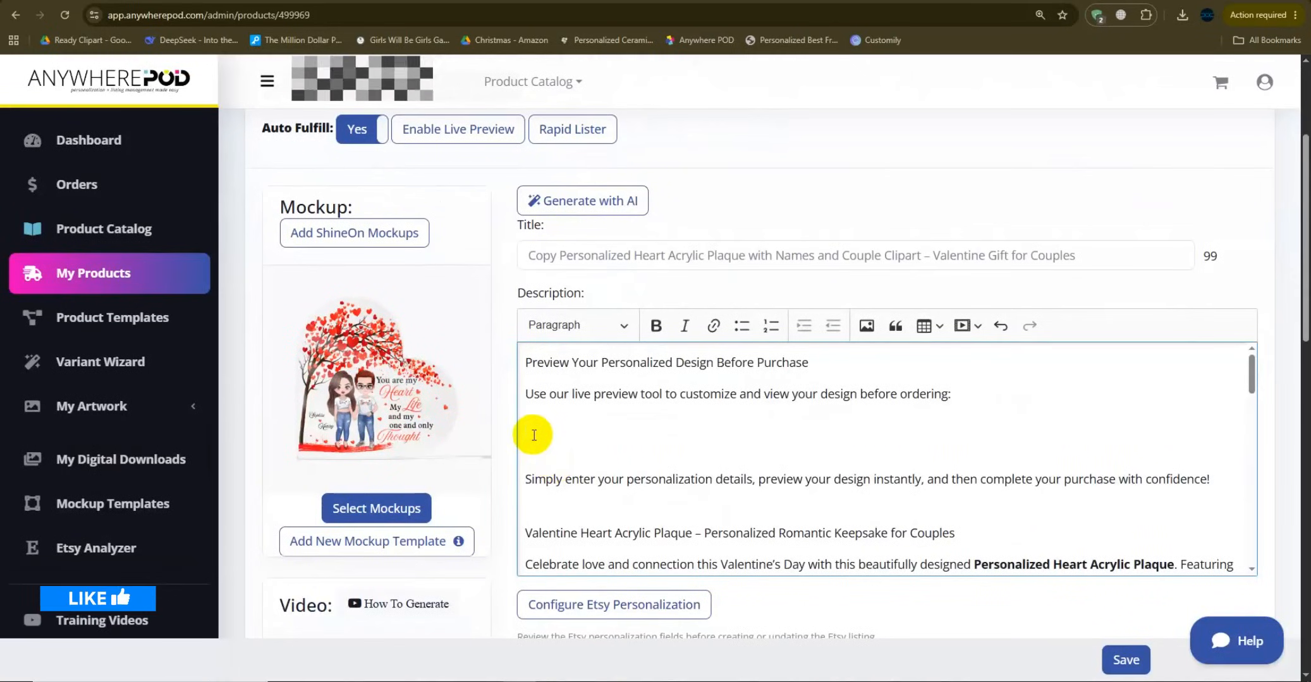
type("Preview Your Personalized Design Before Purchase Use our live preview tool to customize and view your design before ordering: https://prsnl.art/iydf6")
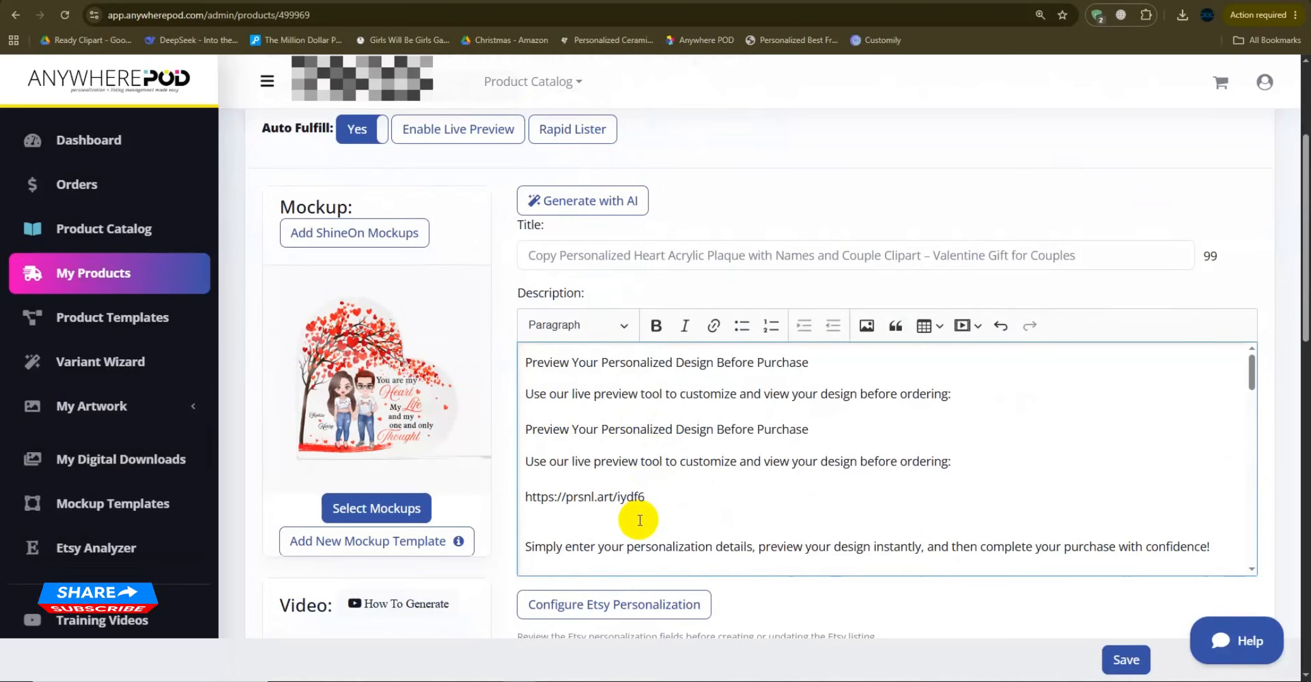
key("ctrl+z")
key("super+v")
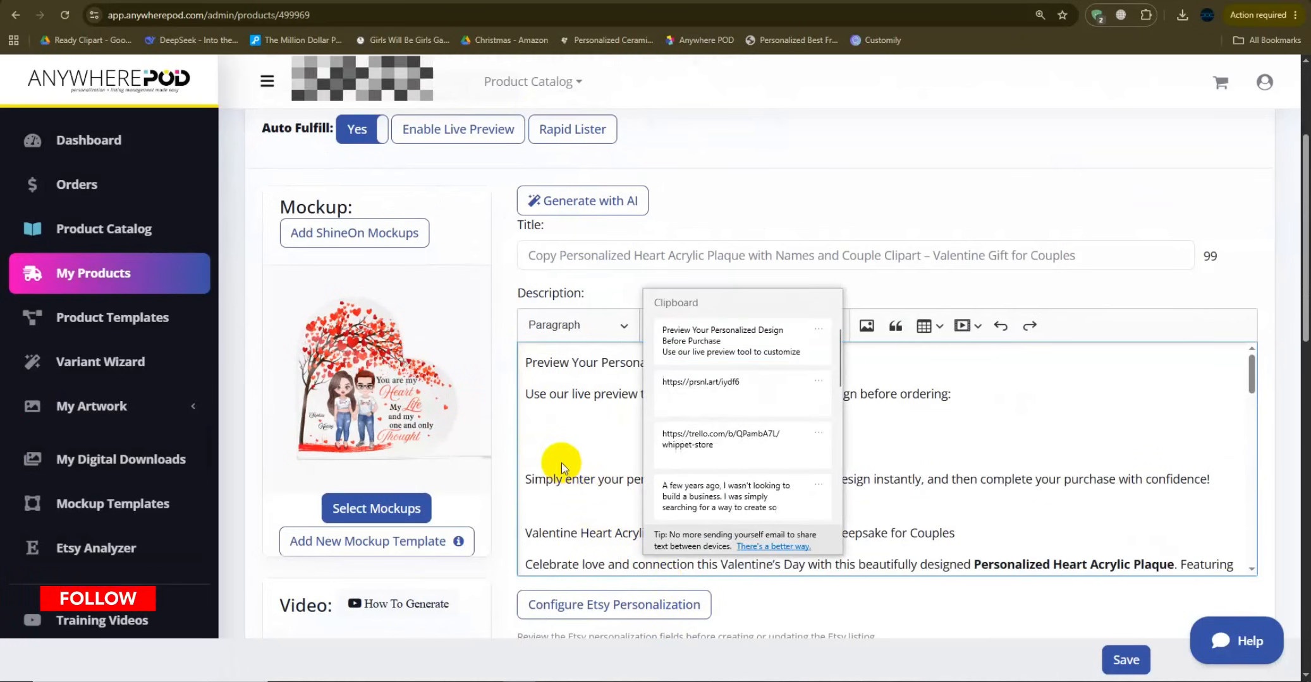
left_click(698, 444)
scroll(571, 381, "up", 1)
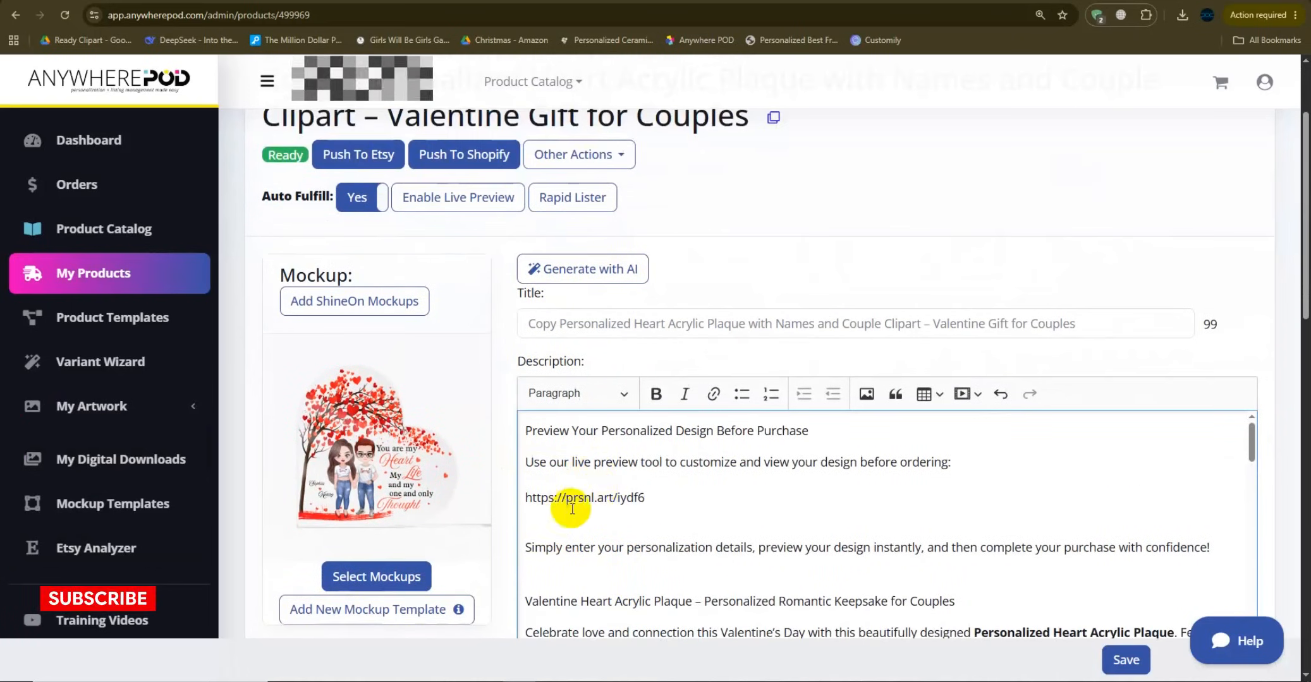
Step: Remove the word "Copy" from the start of the product title
scroll(556, 571, "down", 3)
scroll(595, 574, "down", 3)
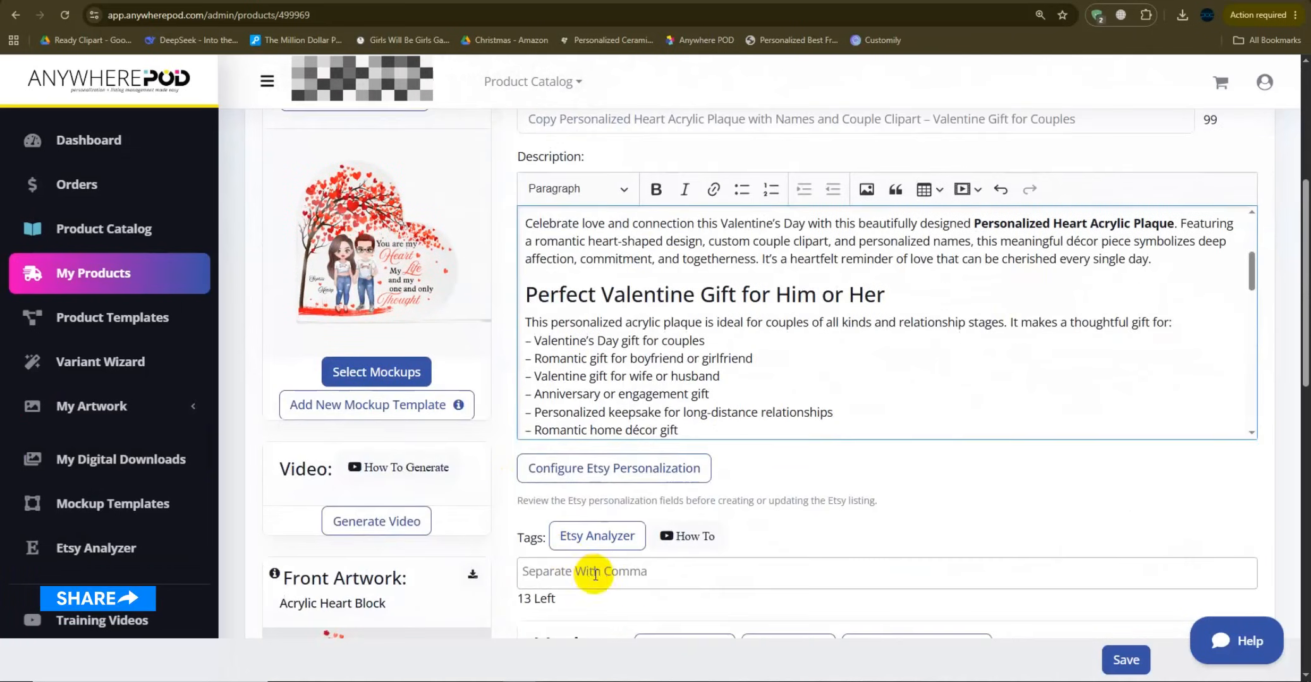
scroll(746, 395, "up", 3)
scroll(716, 483, "up", 3)
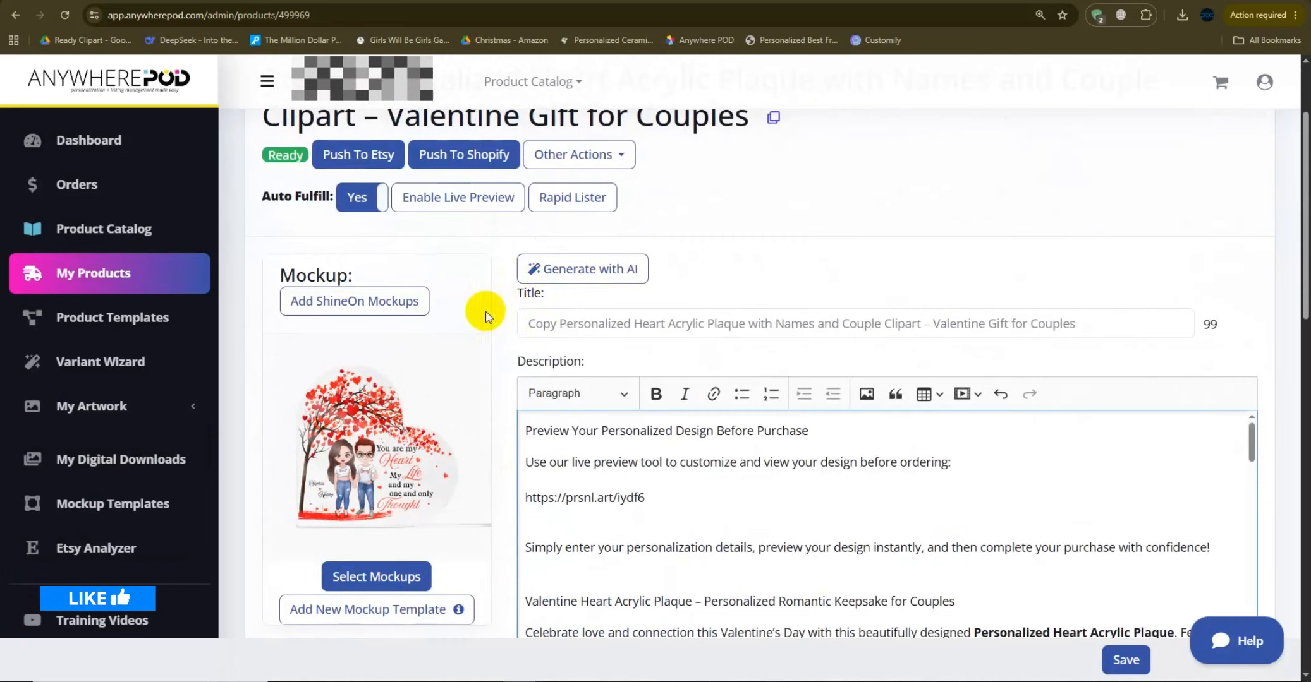
triple_click(562, 319)
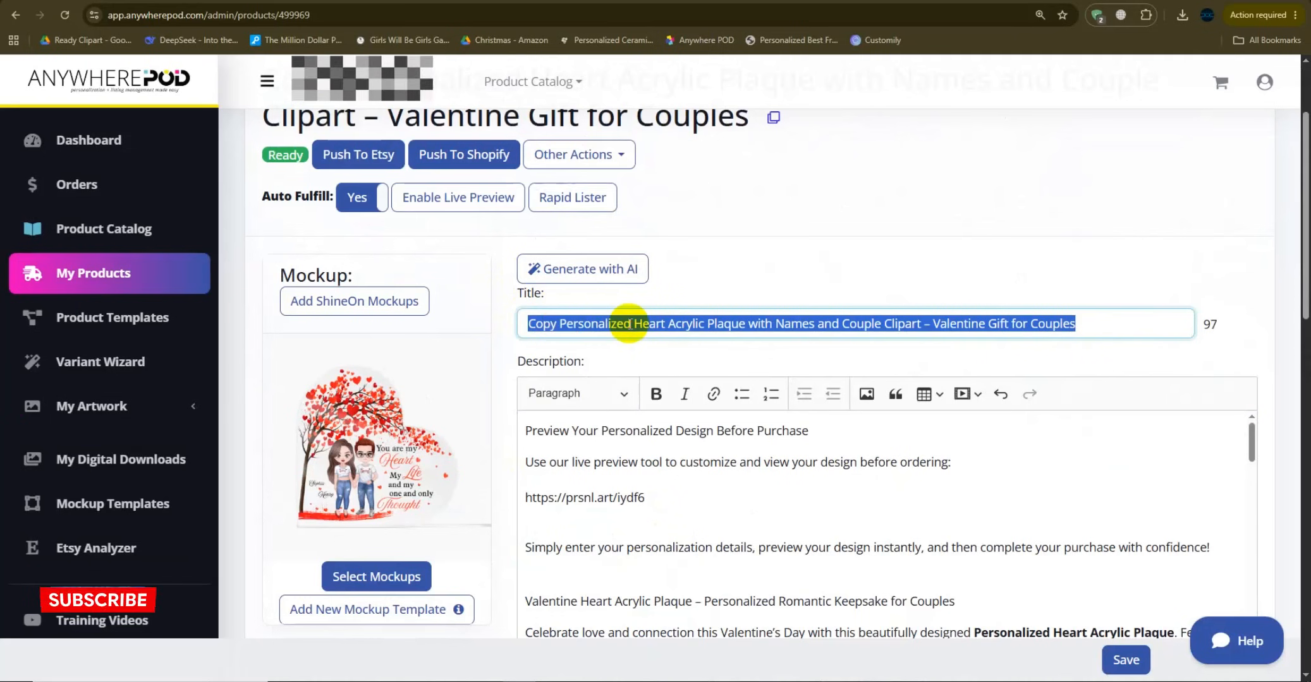
key("Home")
key("Delete")
key("Delete")
key("Delete")
key("Delete")
key("Delete")
scroll(758, 339, "up", 1)
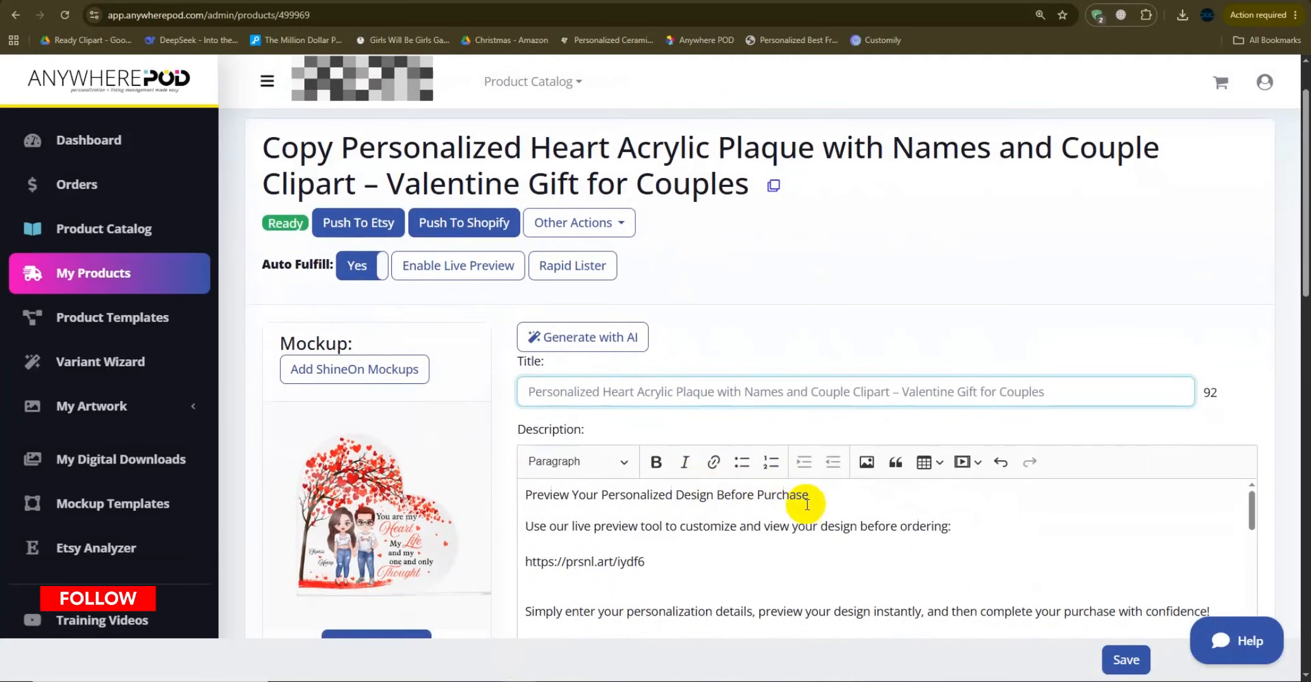
Step: Save the updated product title and description
scroll(807, 503, "down", 2)
left_click(1122, 660)
scroll(755, 316, "down", 5)
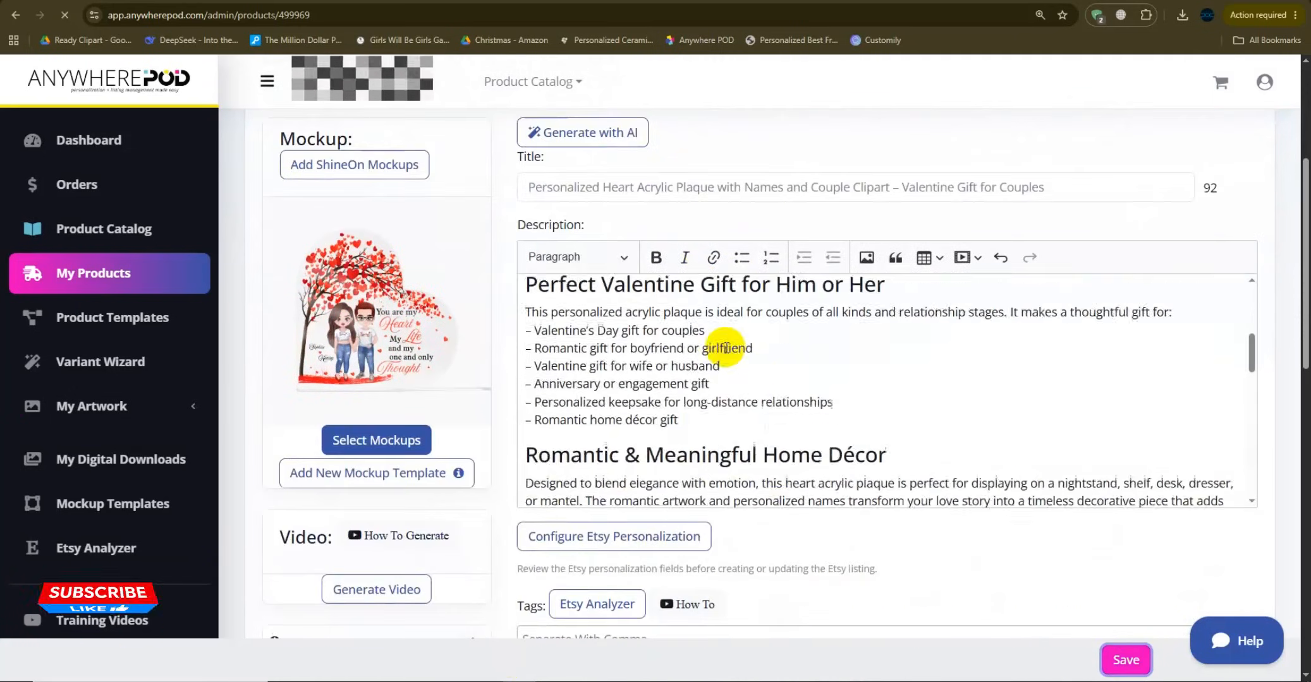
scroll(727, 348, "down", 3)
scroll(710, 317, "down", 2)
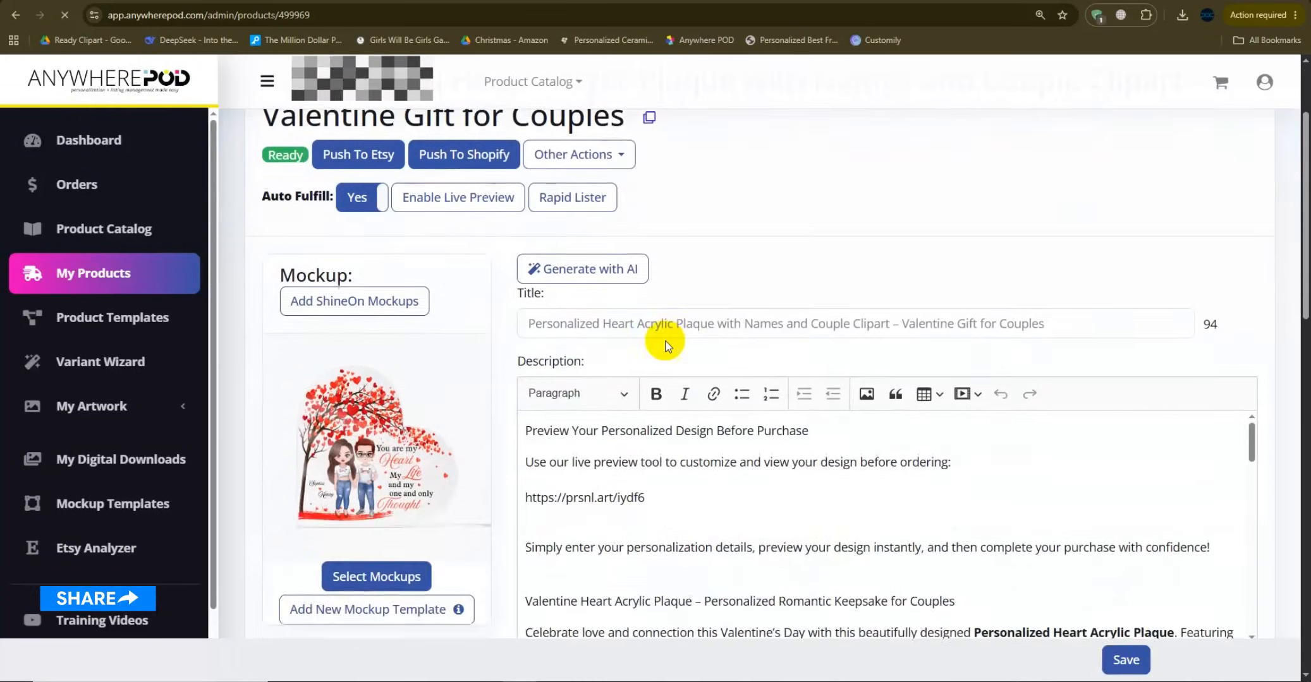
Step: Check the saved product's variants and listing text, and push the product to Etsy
scroll(641, 322, "down", 8)
scroll(629, 328, "up", 4)
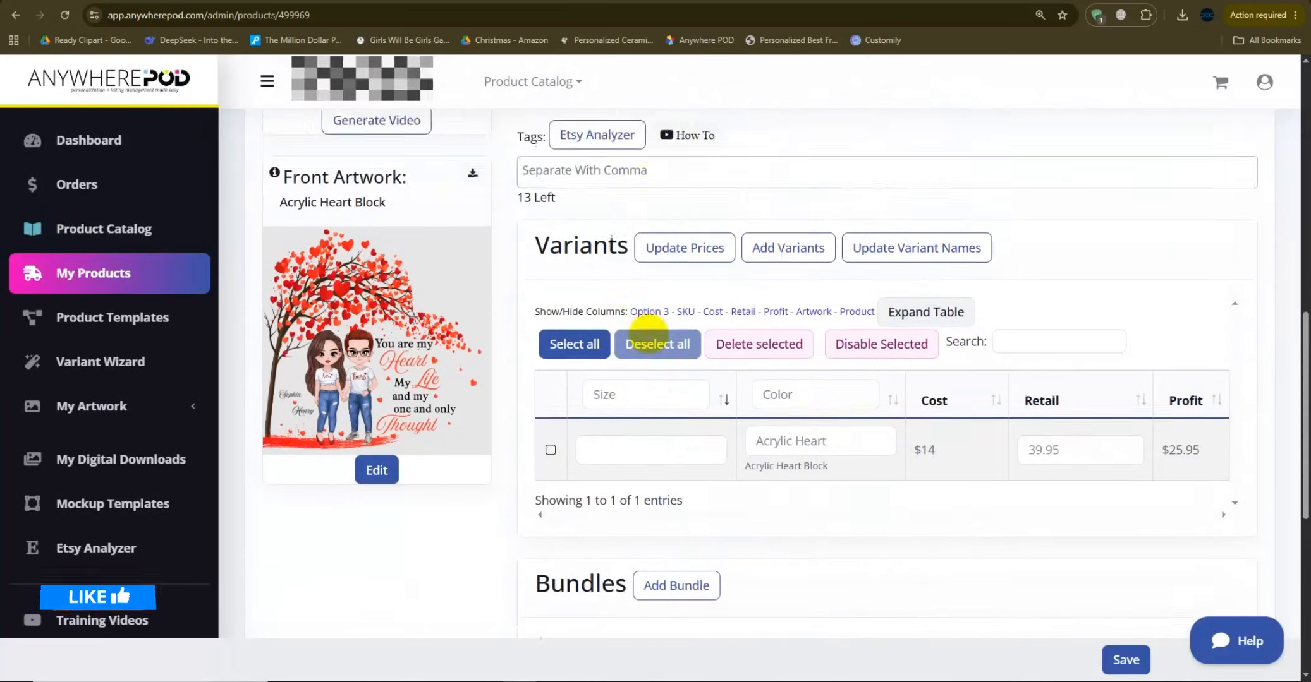
scroll(645, 334, "up", 10)
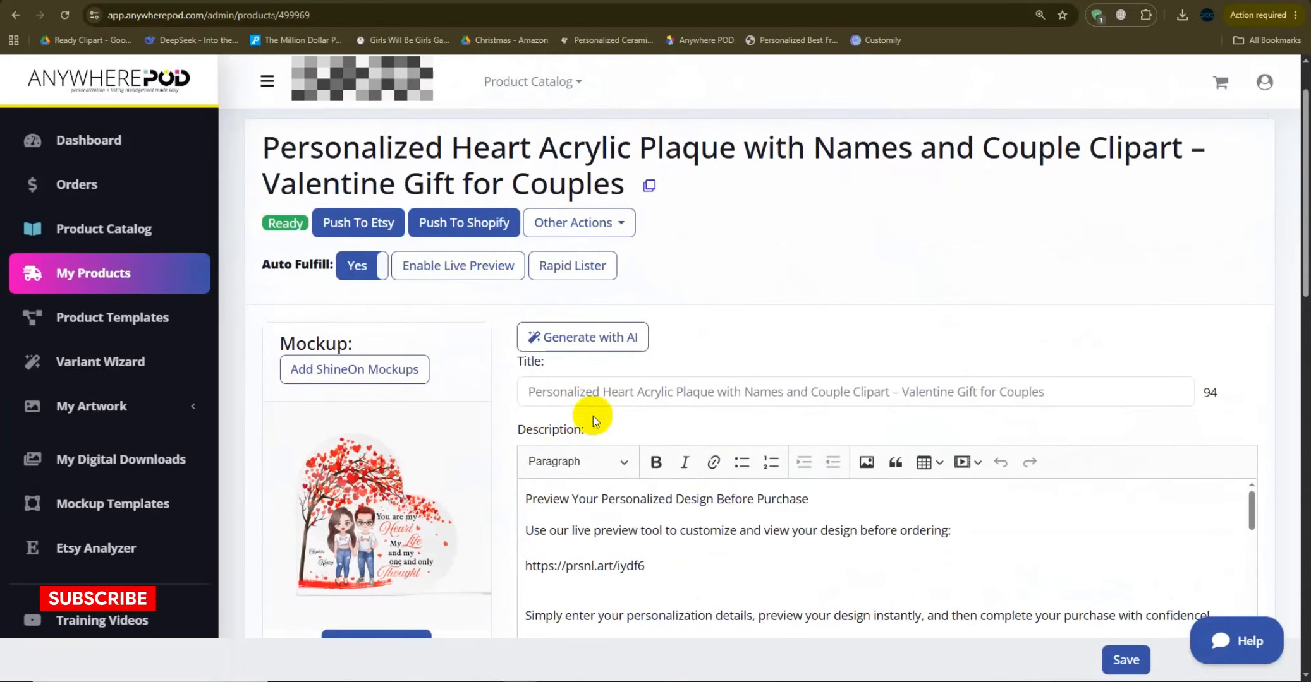
scroll(593, 415, "up", 1)
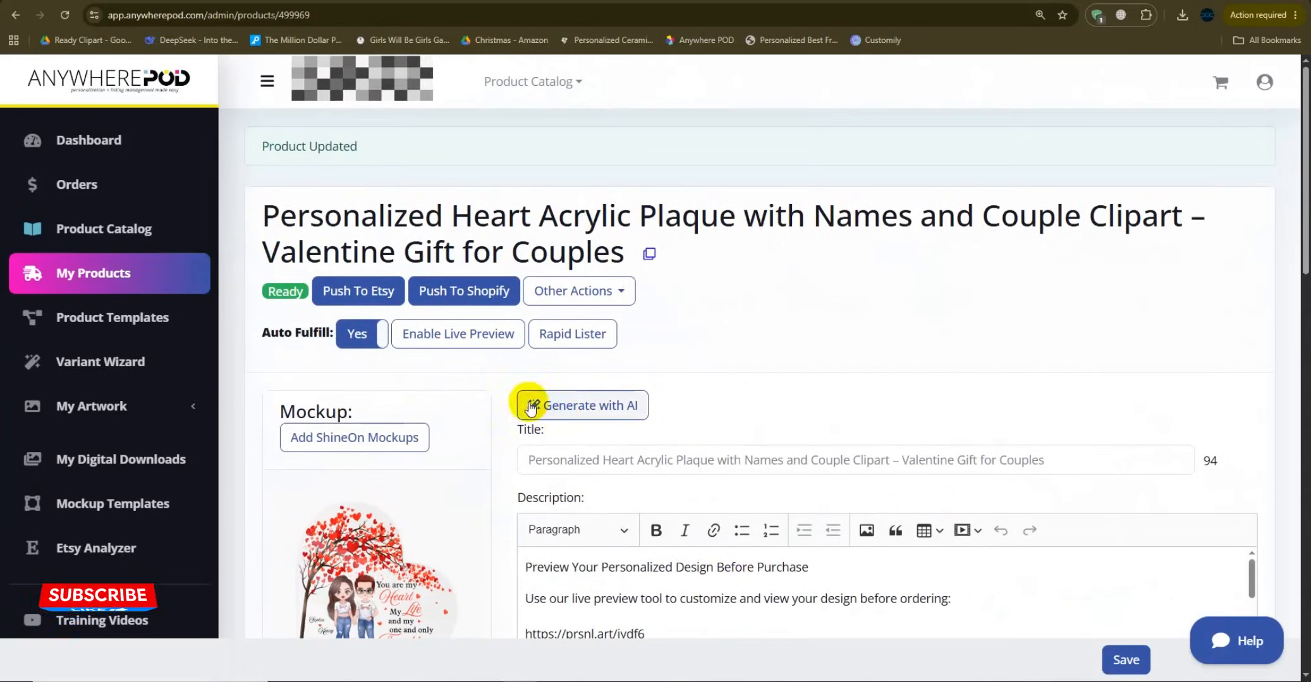
left_click(361, 290)
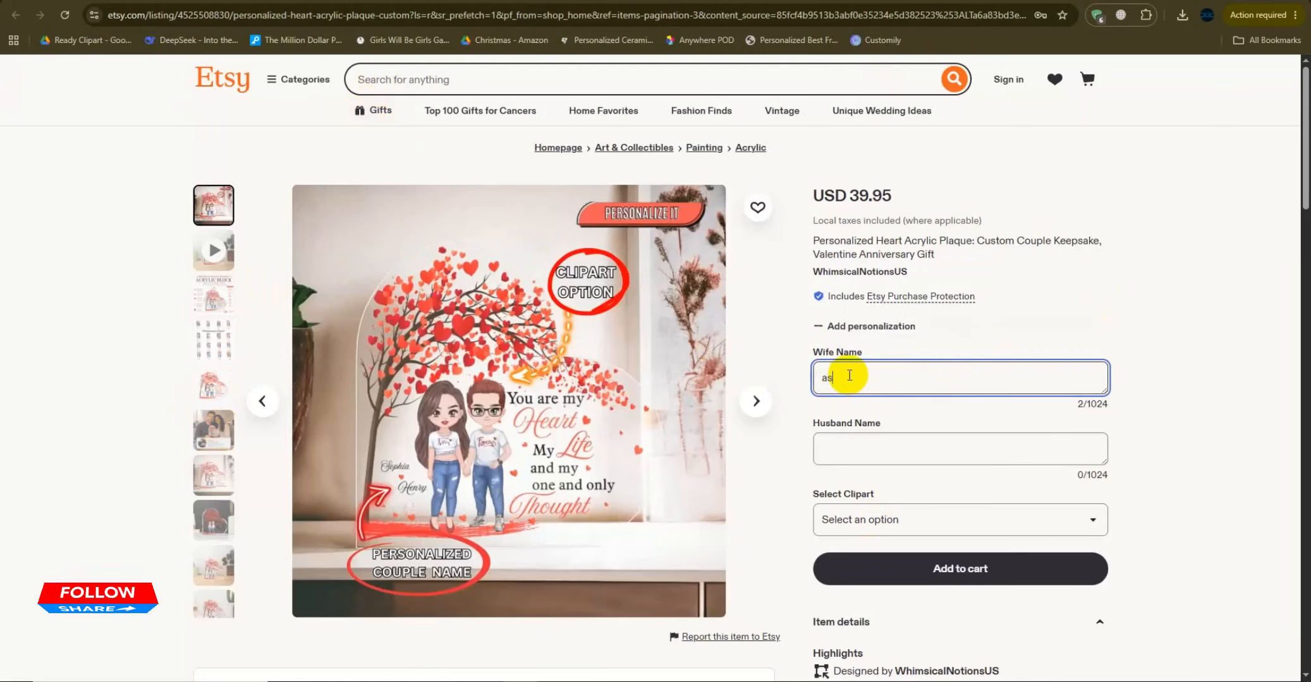
Step: Test the published Etsy listing's personalization fields with the husband name "dsdcd" and clipart 13
left_click(851, 440)
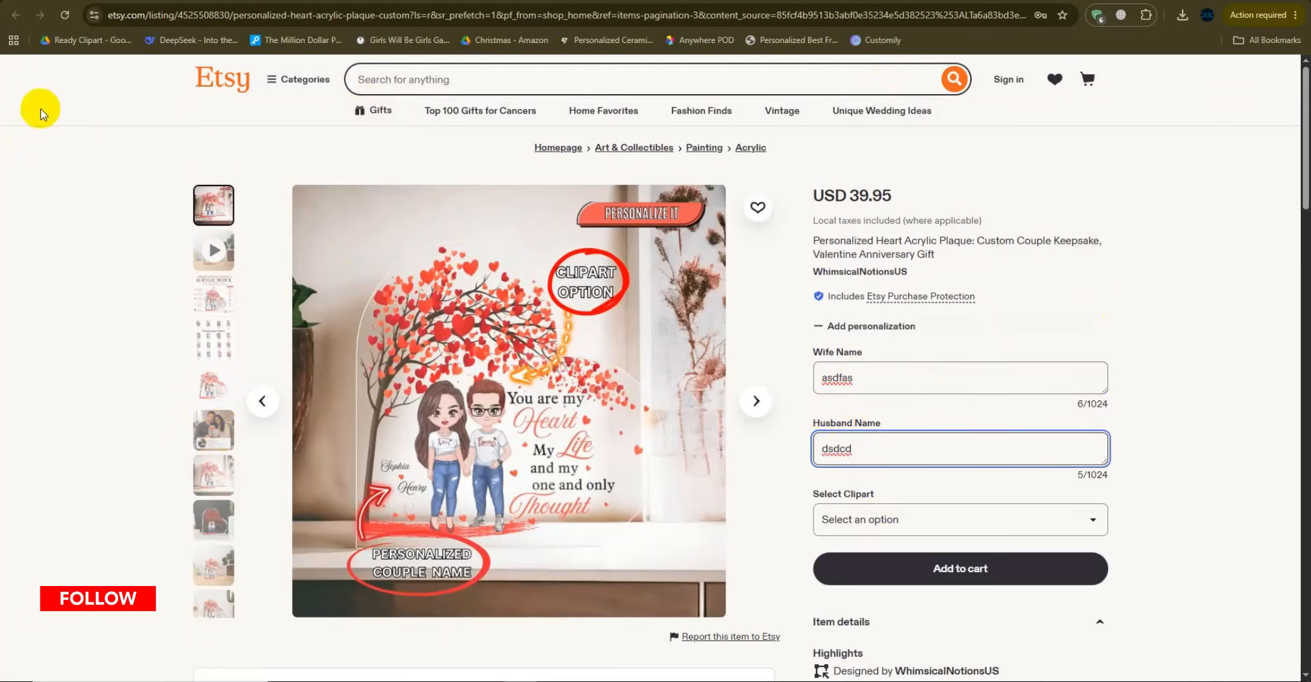
scroll(875, 483, "down", 3)
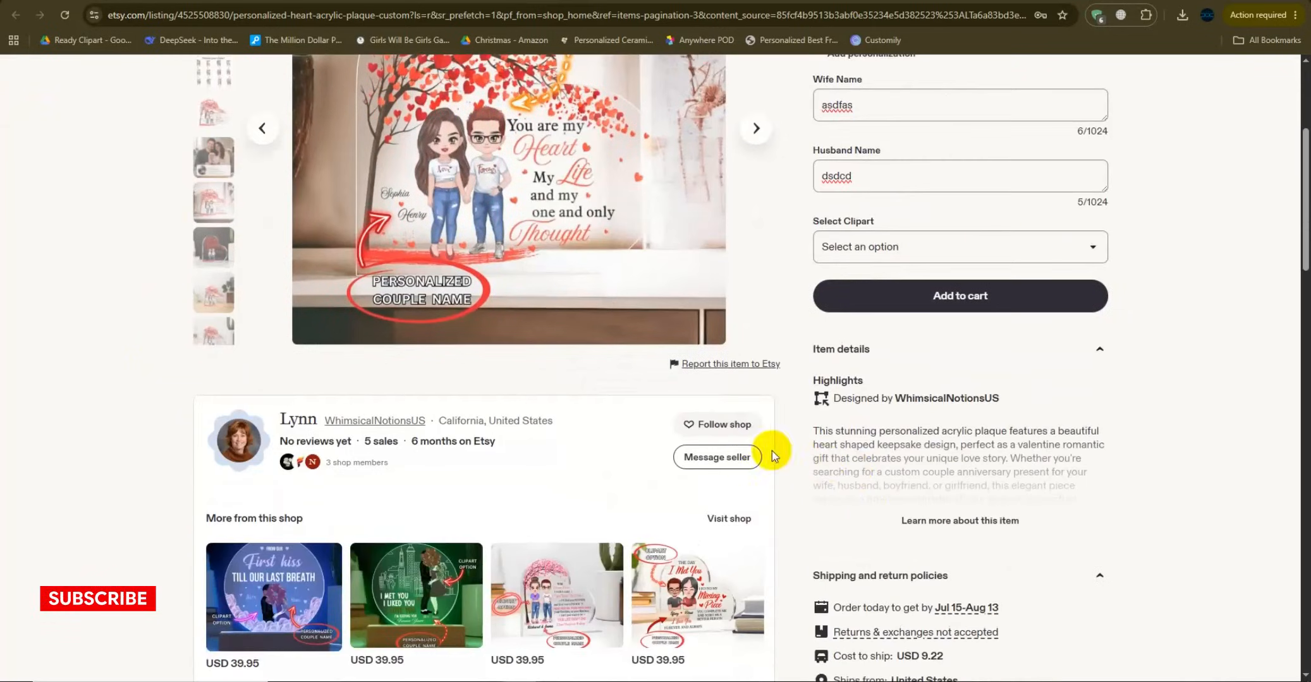
scroll(796, 342, "up", 3)
left_click(865, 518)
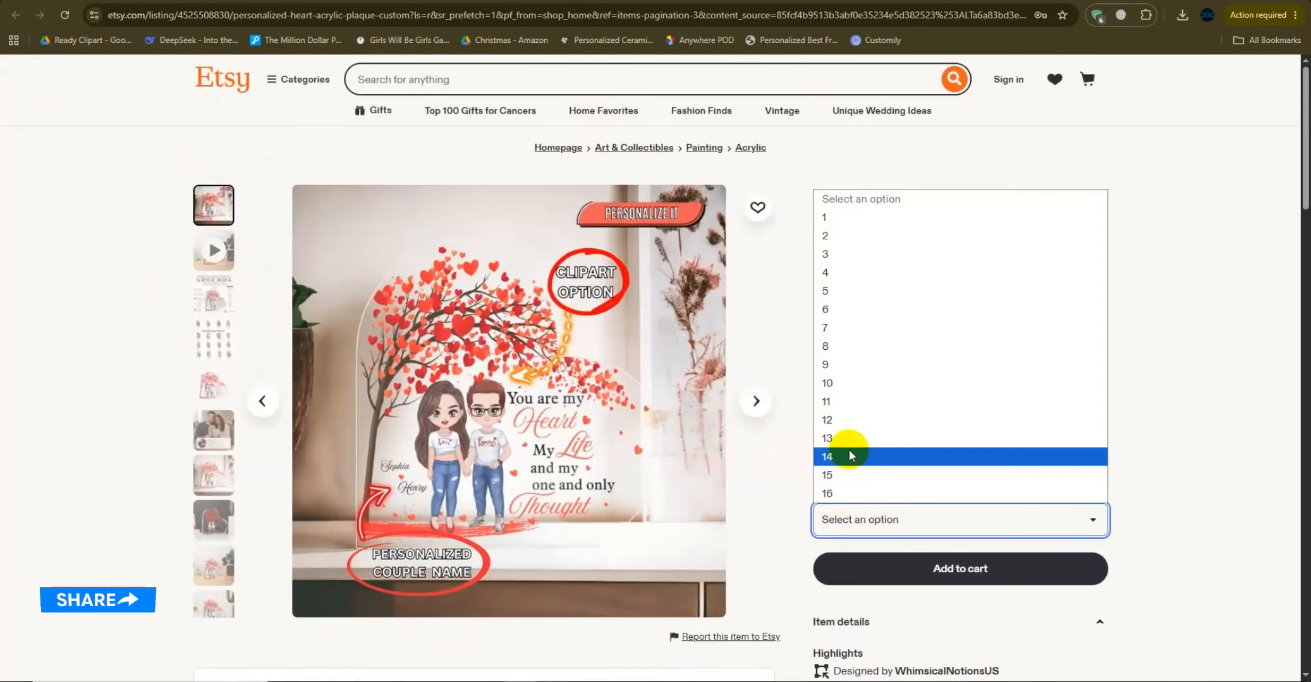
left_click(848, 439)
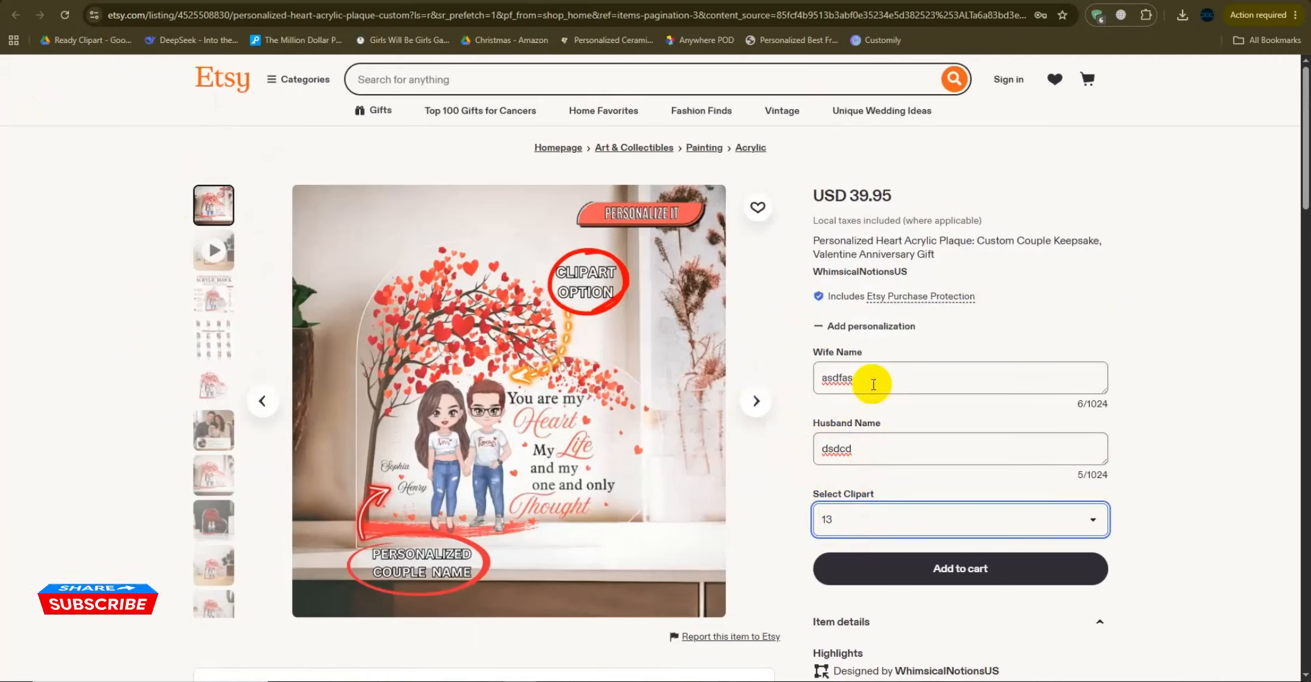
Step: Replace the placeholder wife and husband names with real first names, try clipart 6 and set the clipart option to 15
left_click_drag(873, 384, 781, 382)
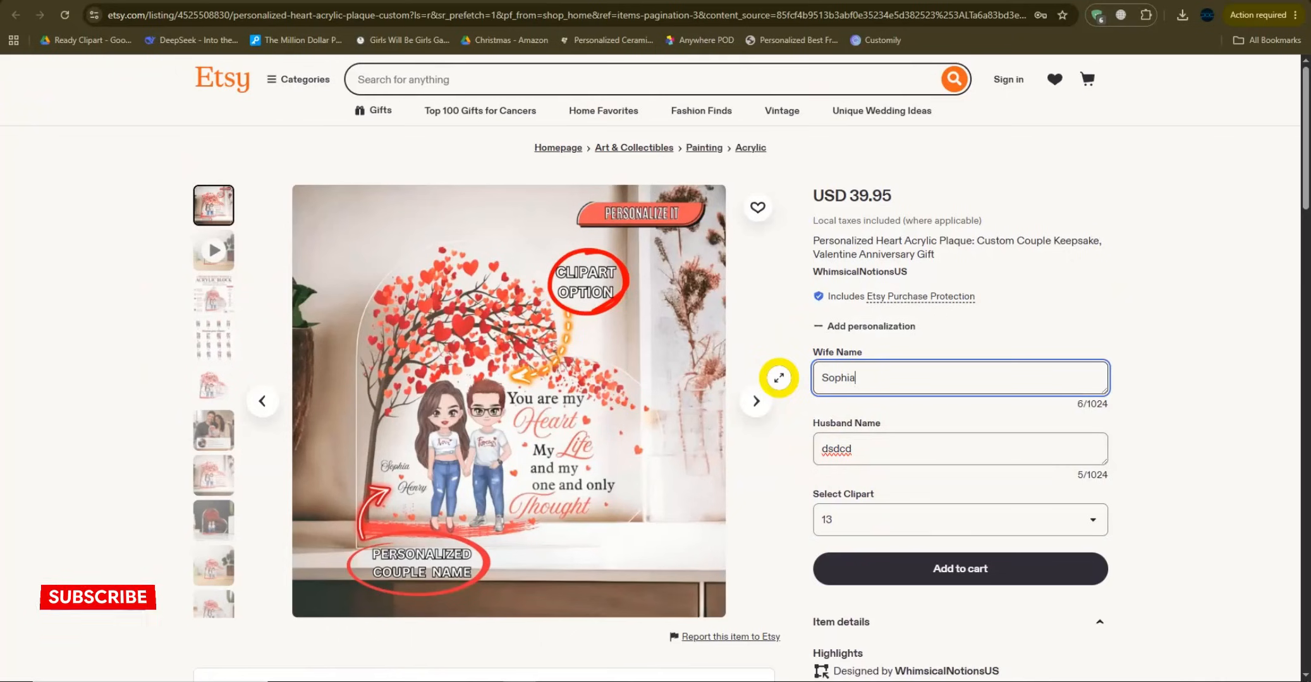
key("Tab")
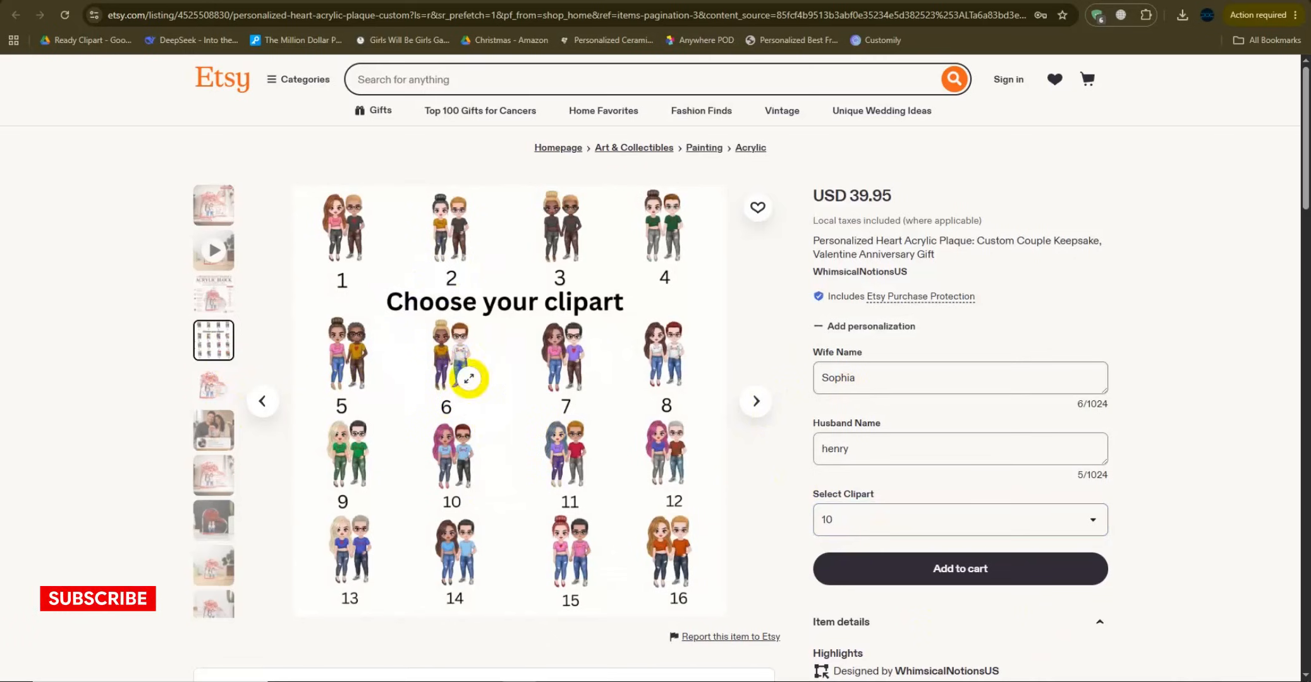
left_click(856, 521)
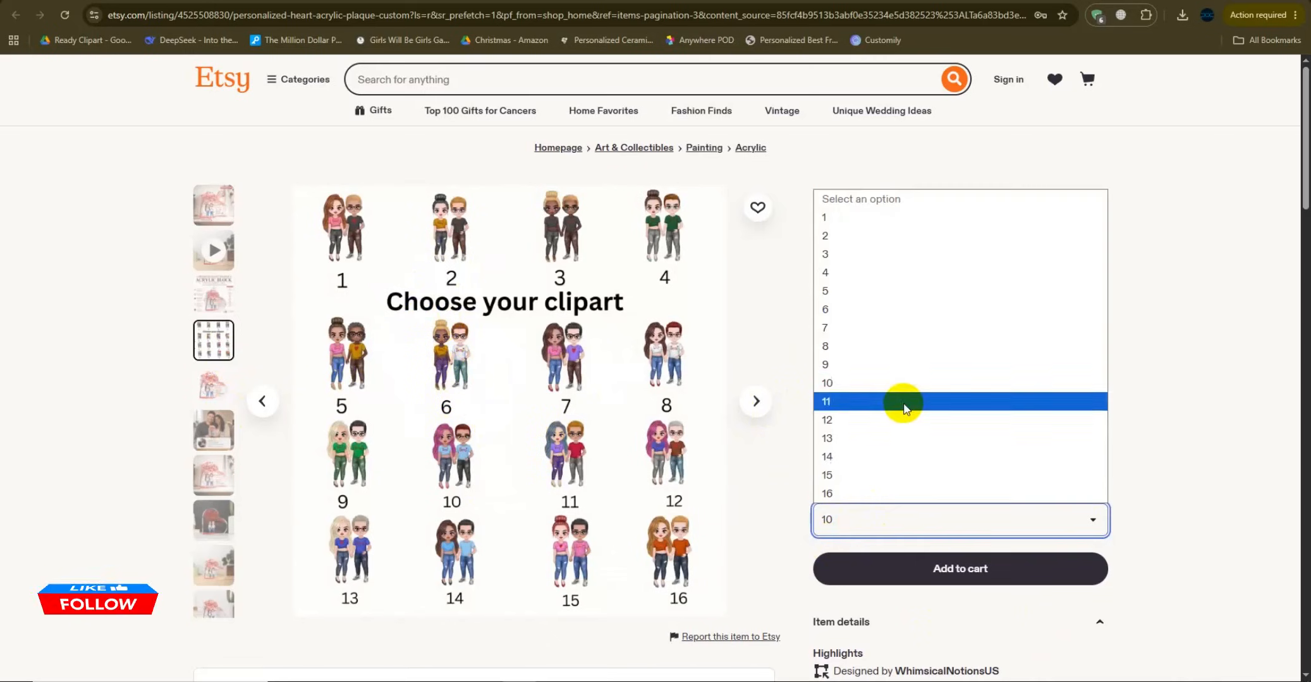
left_click(872, 328)
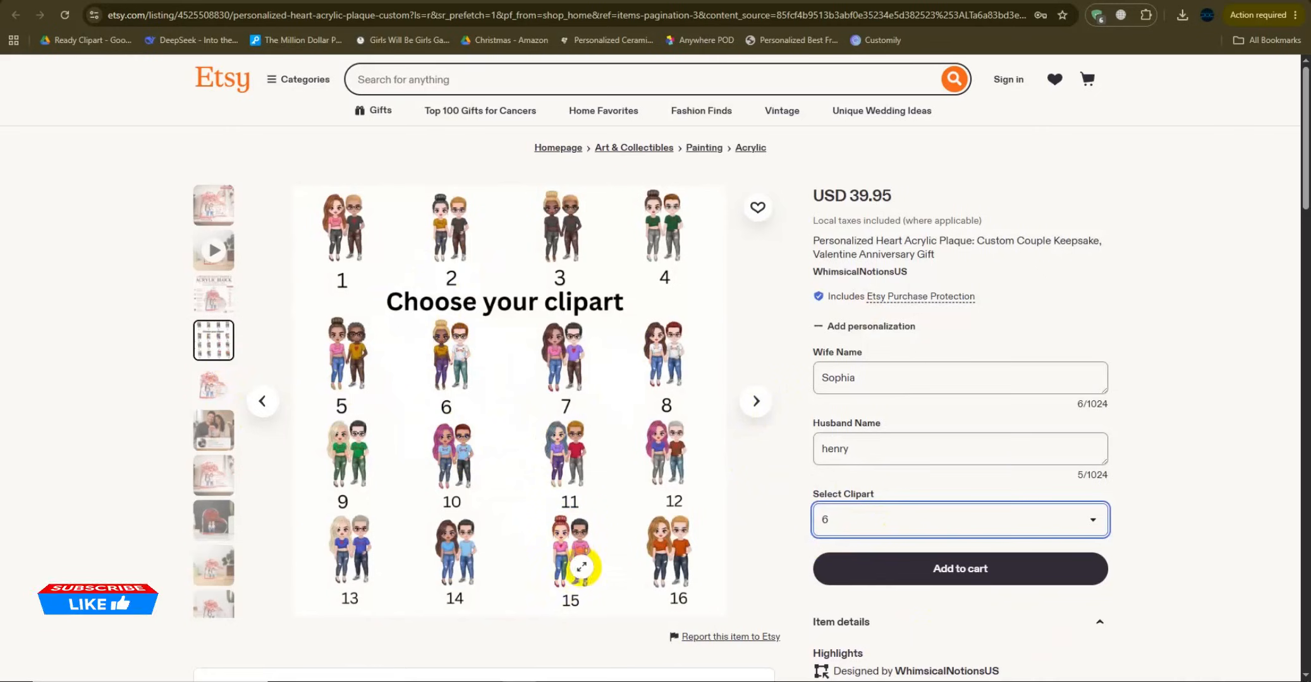
left_click(847, 519)
left_click(834, 475)
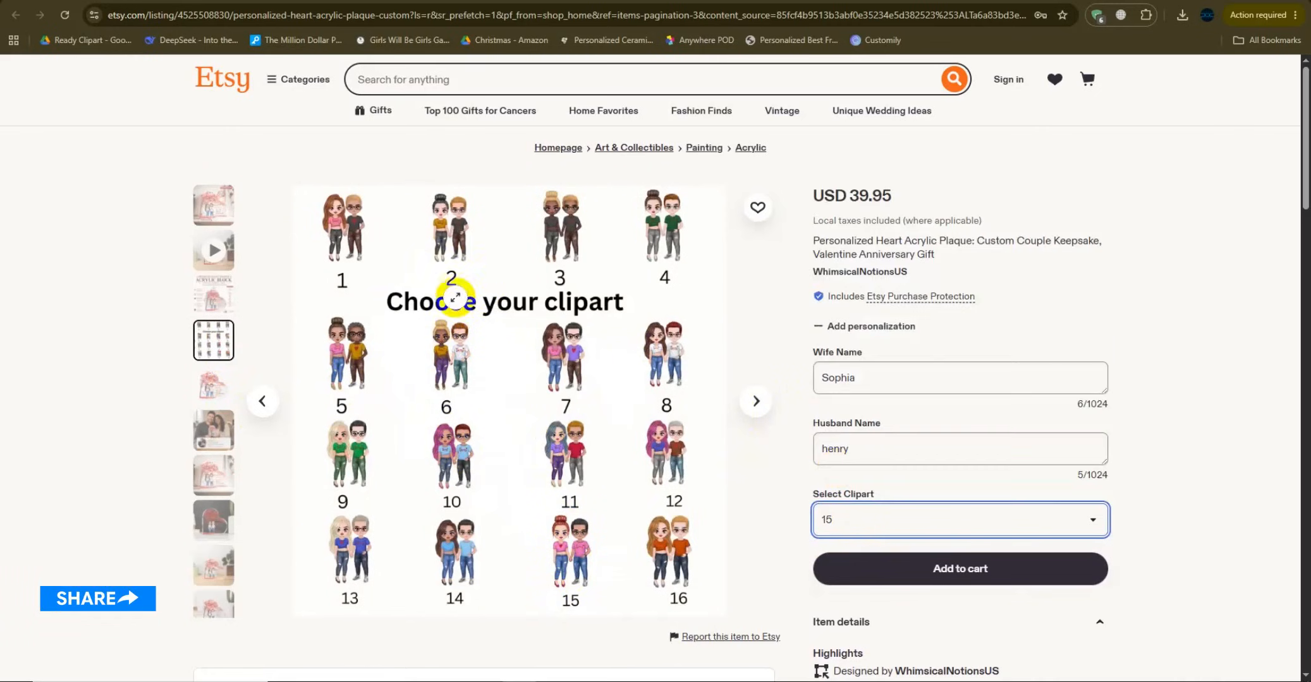
Step: Enlarge the listing's "Choose your clipart" chart to view the numbered couples
left_click(654, 534)
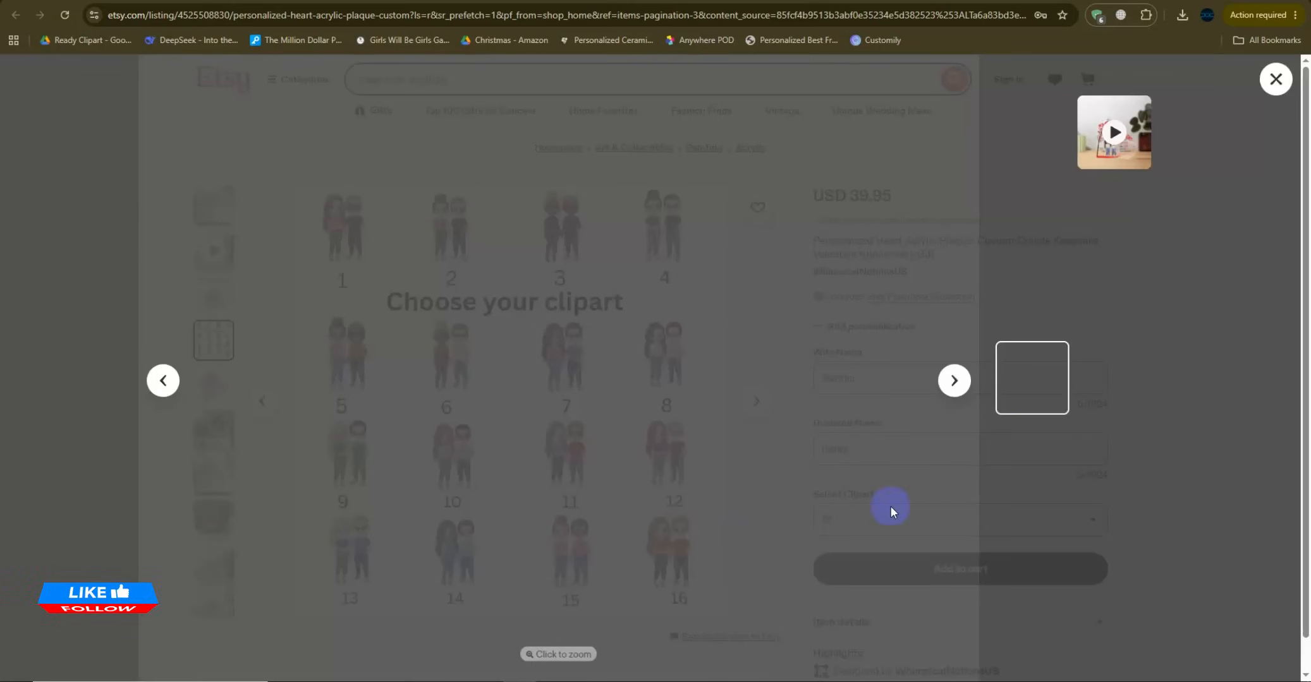
left_click(1277, 80)
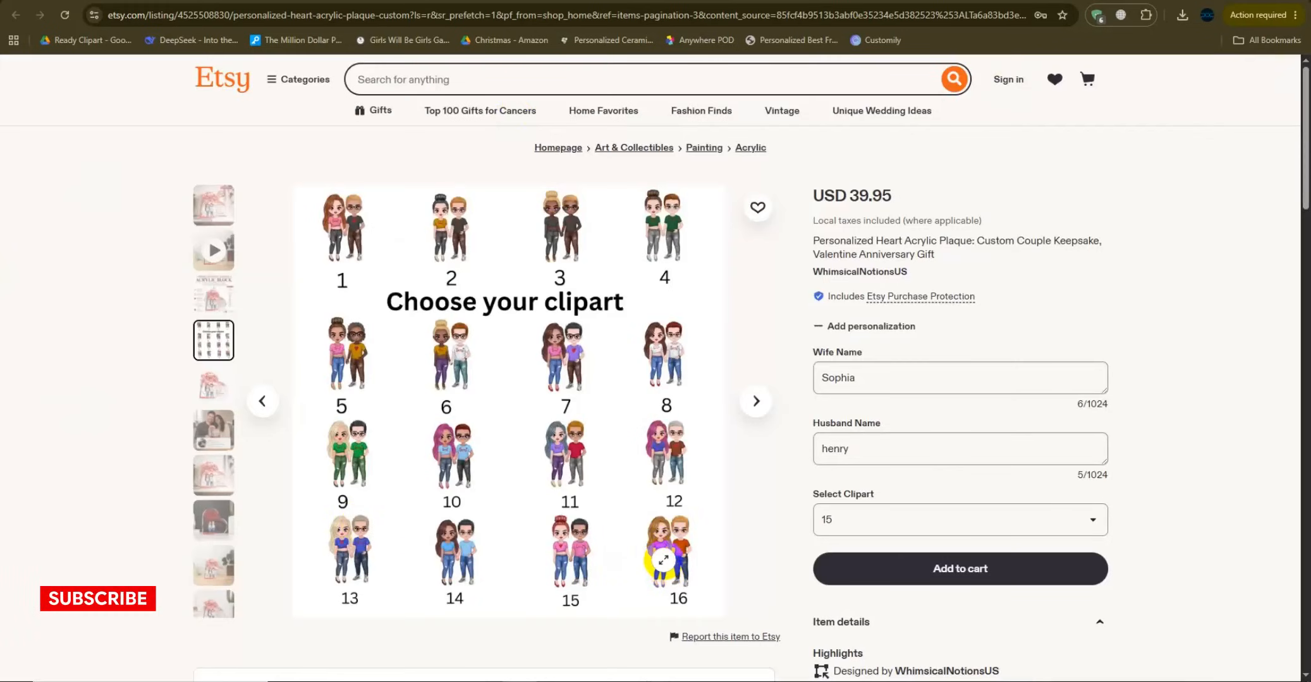
left_click(663, 560)
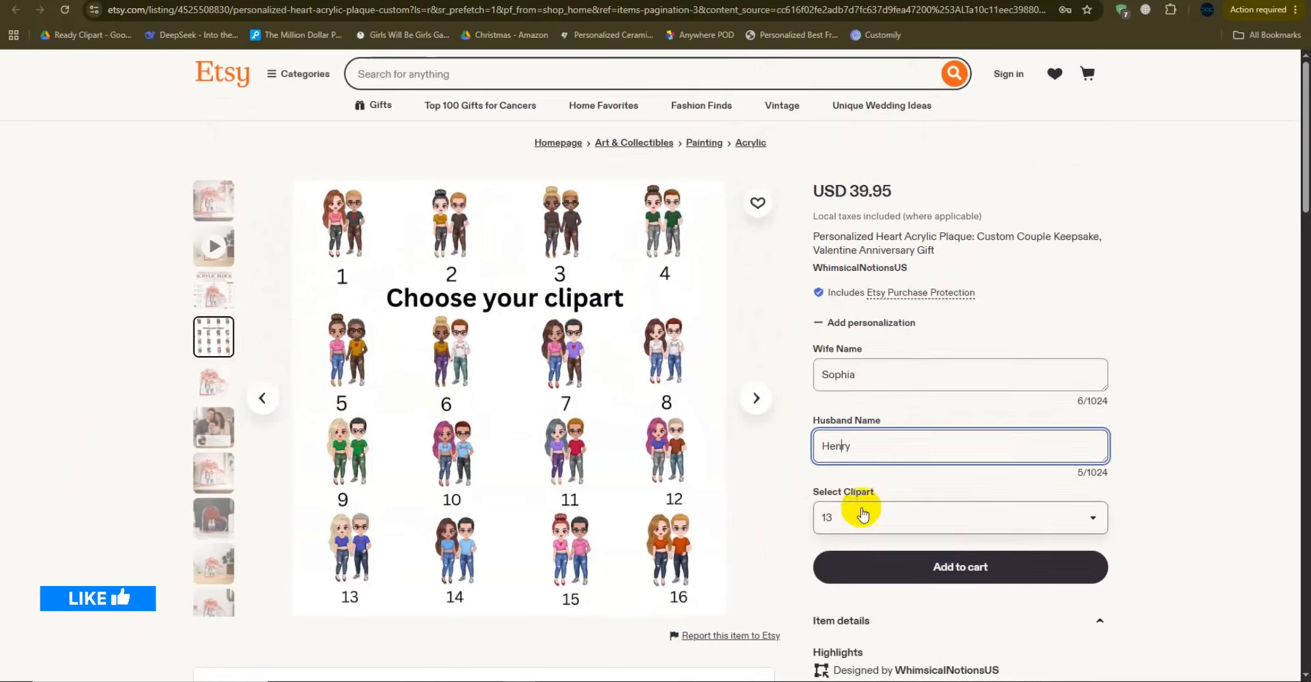
scroll(919, 520, "down", 5)
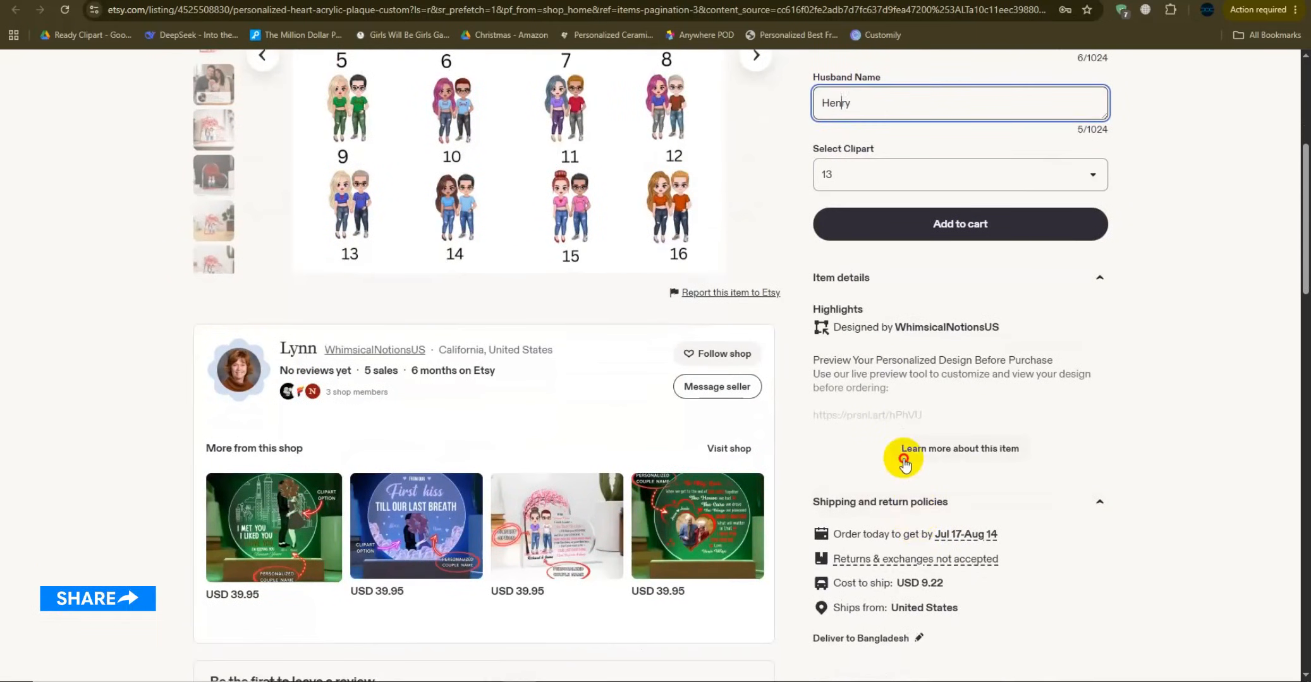
left_click(903, 462)
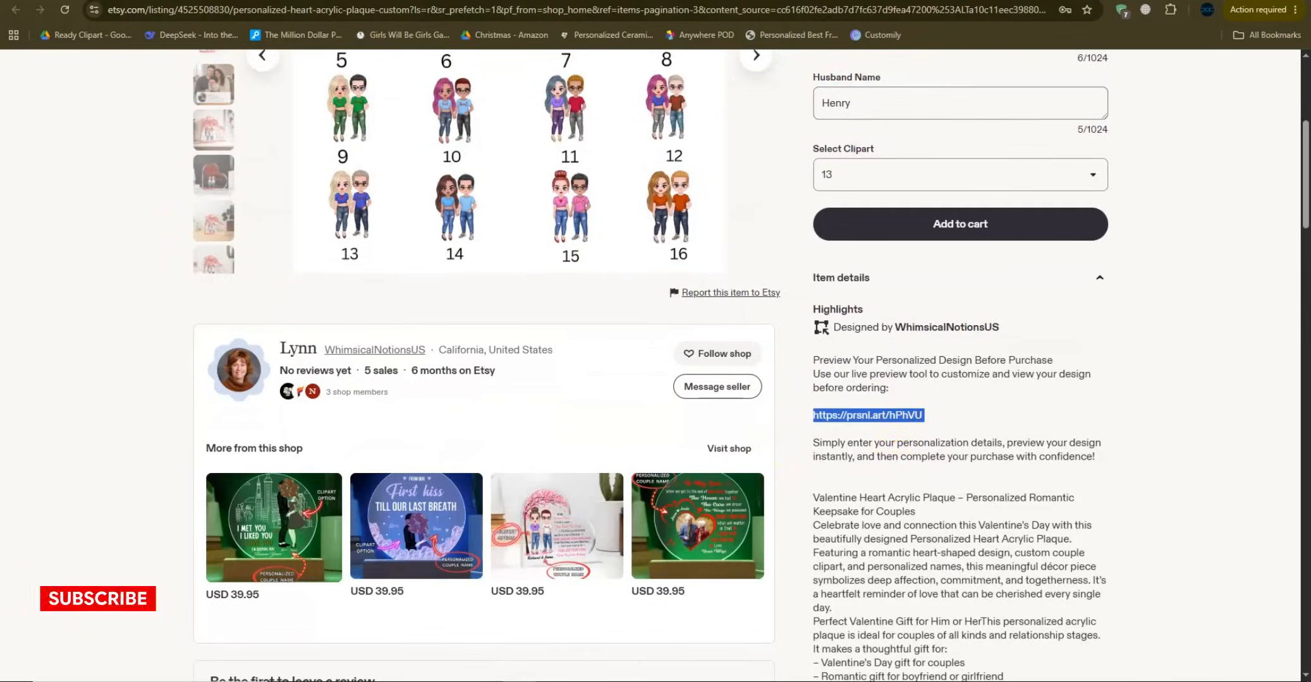
key("ctrl+t")
type("https://prsnl.art/hPhVU")
key("Return")
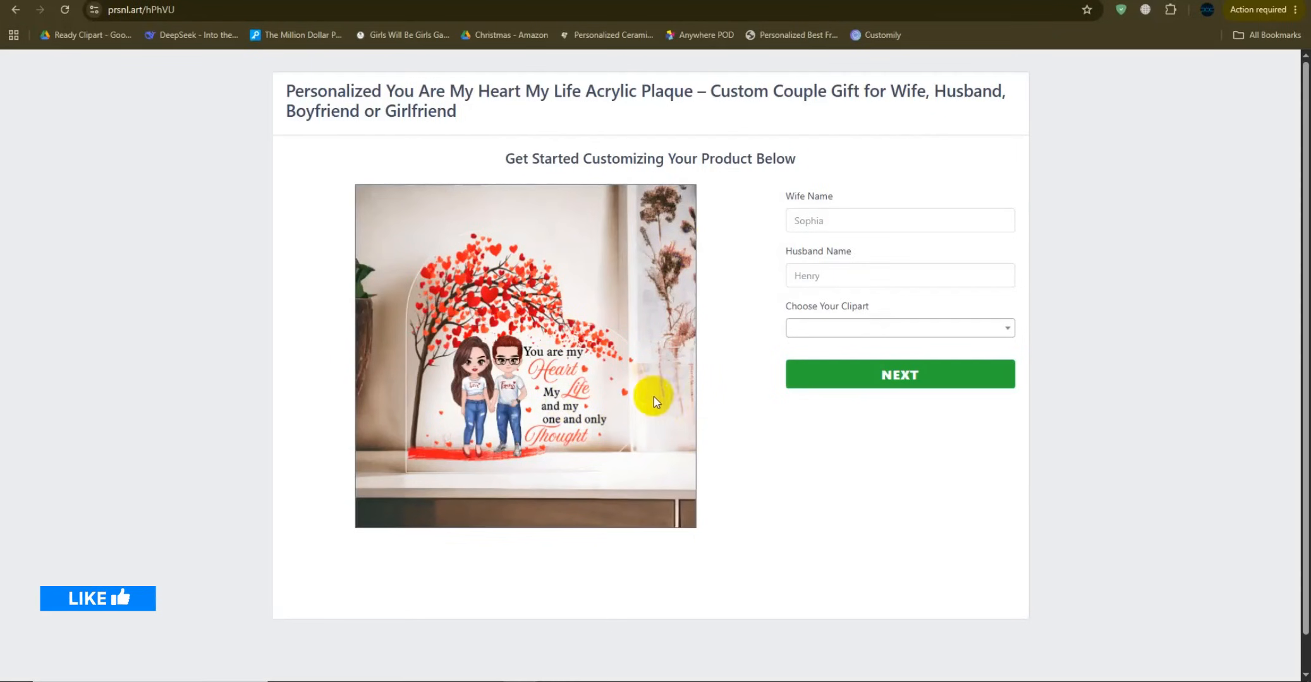
Step: Try several couples in the plaque's live preview, including clipart 2, 3, 11 and 12
left_click(833, 328)
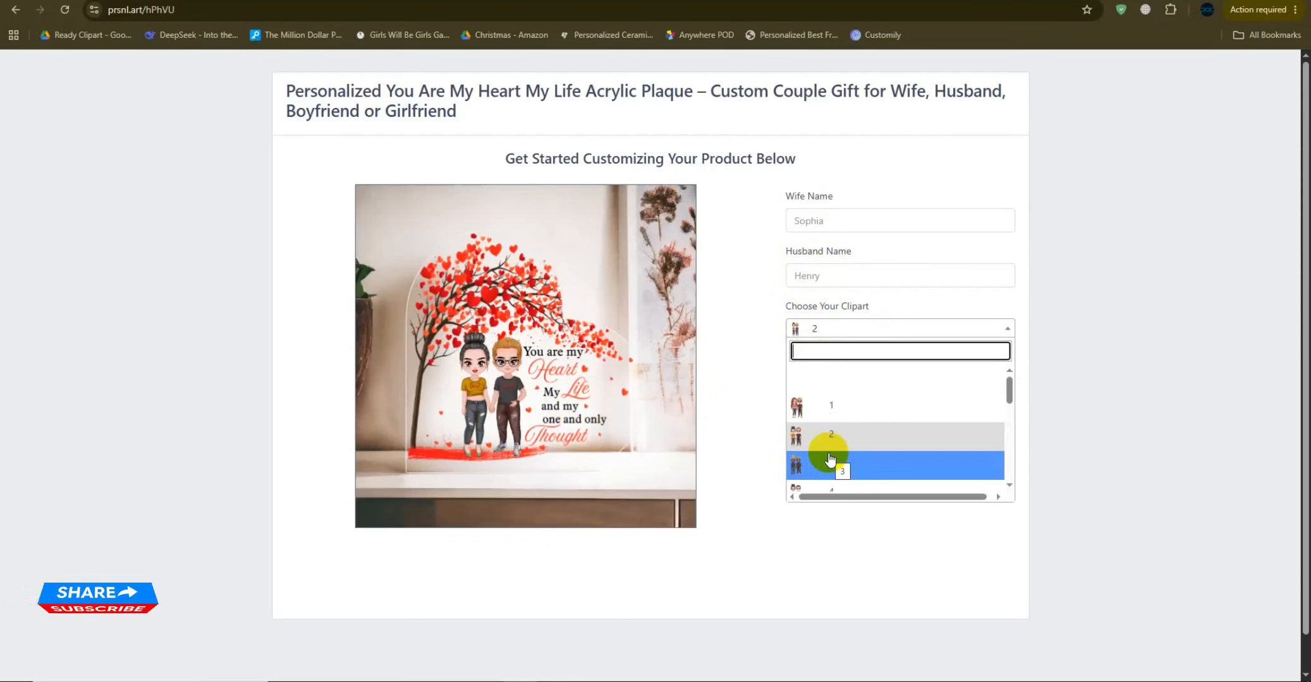
left_click(831, 453)
left_click(811, 333)
left_click(806, 445)
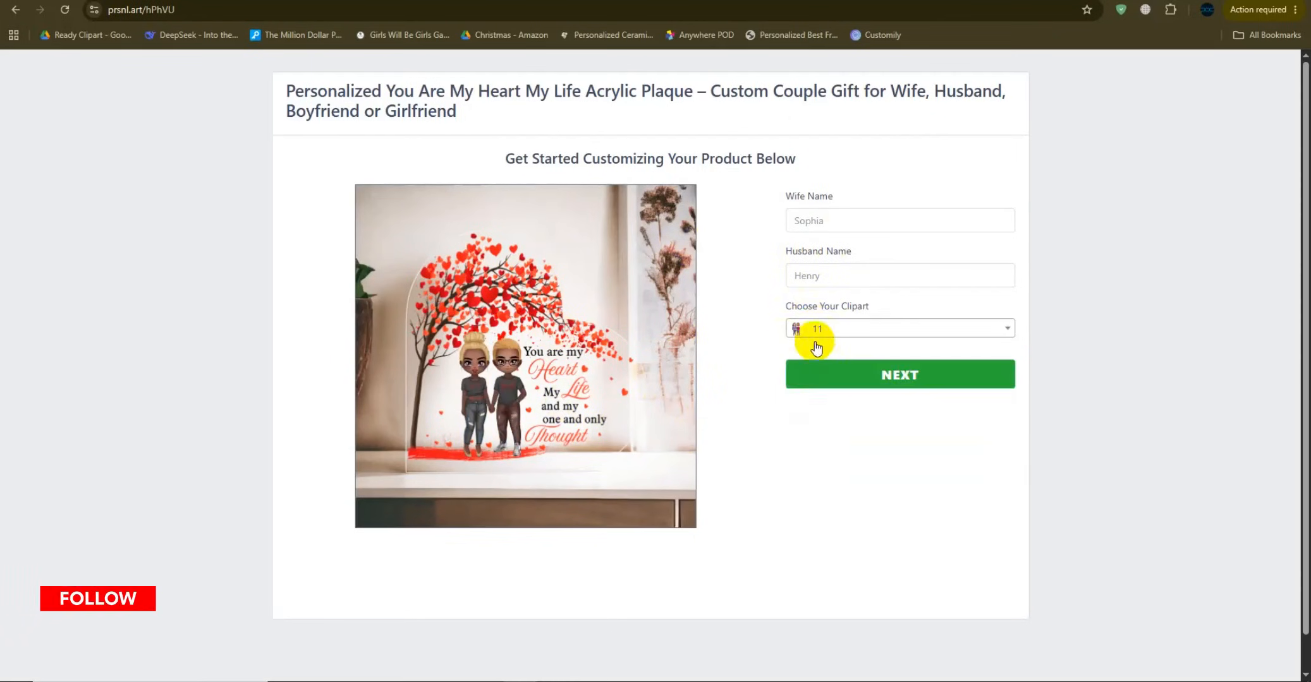
left_click(816, 335)
left_click(850, 456)
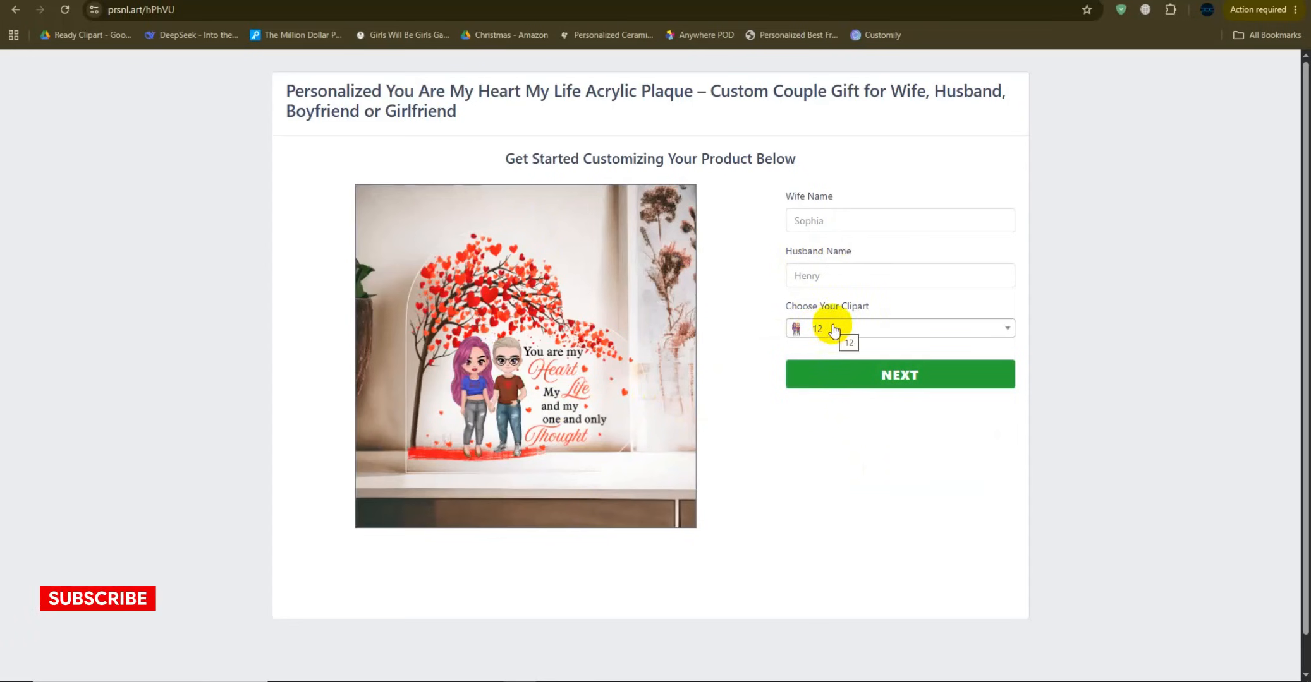
left_click(831, 328)
left_click(837, 485)
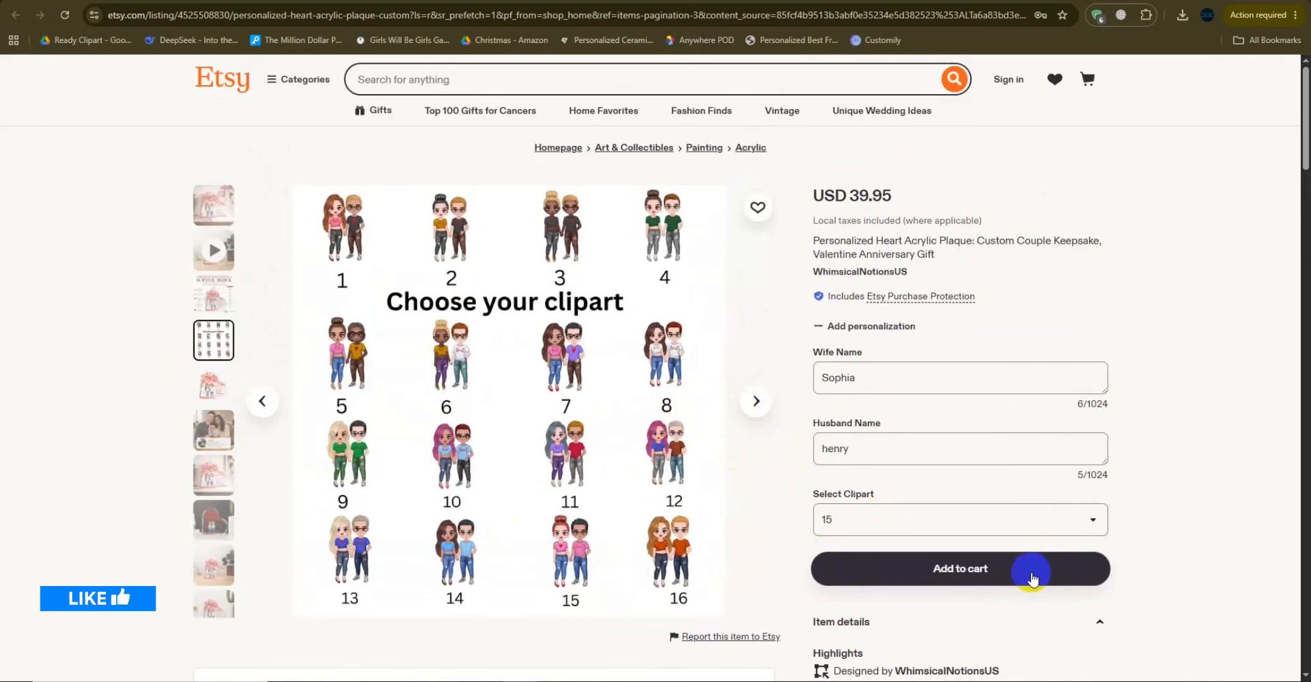
scroll(905, 447, "down", 4)
scroll(775, 526, "up", 4)
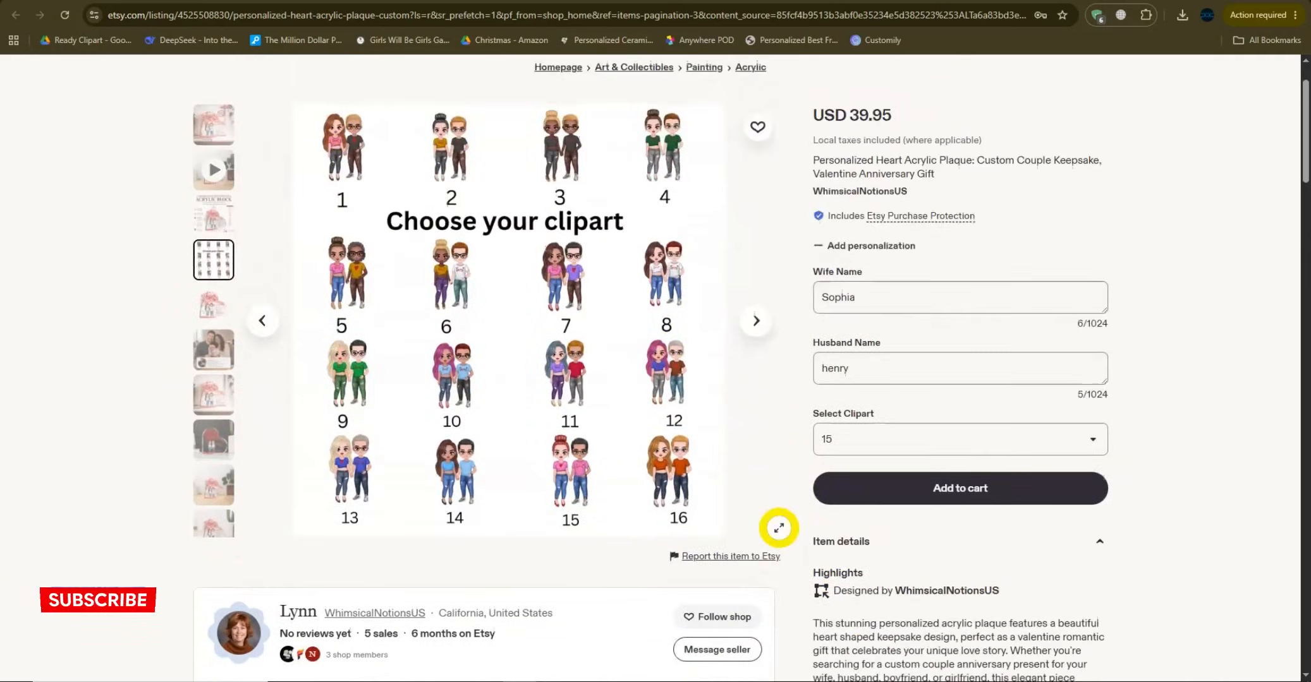
scroll(777, 534, "down", 5)
scroll(778, 531, "up", 5)
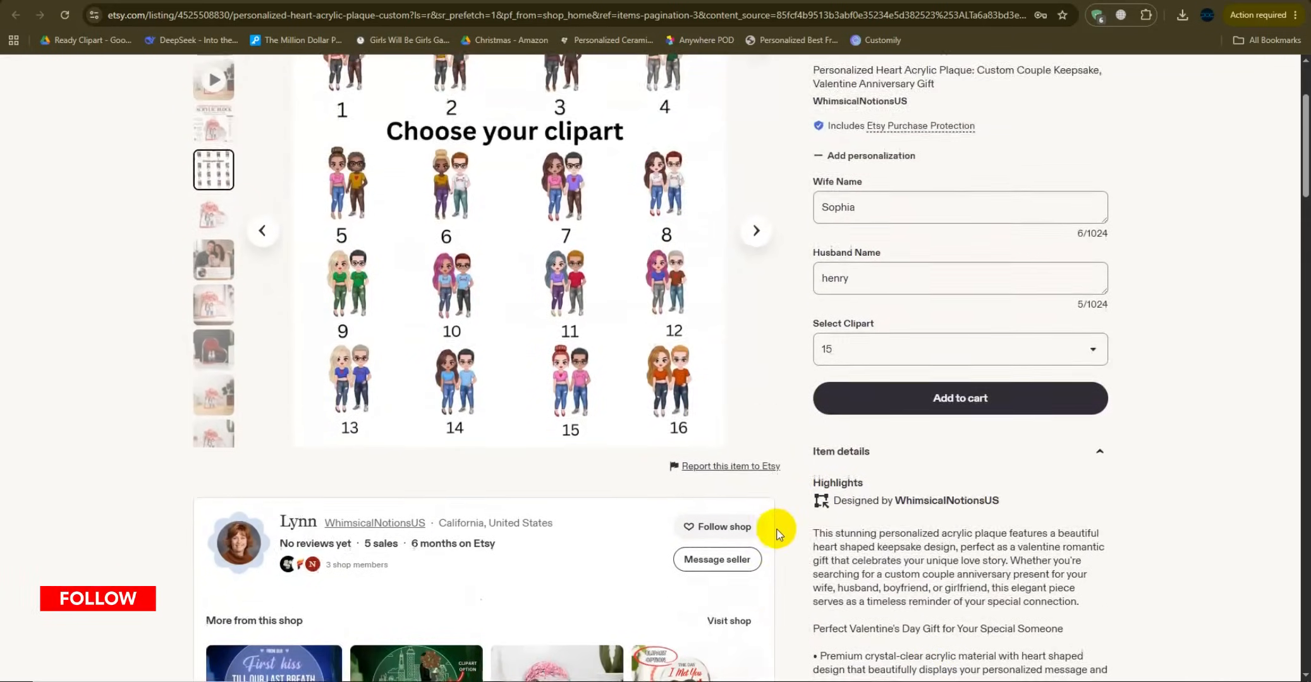
left_click(879, 521)
left_click(781, 512)
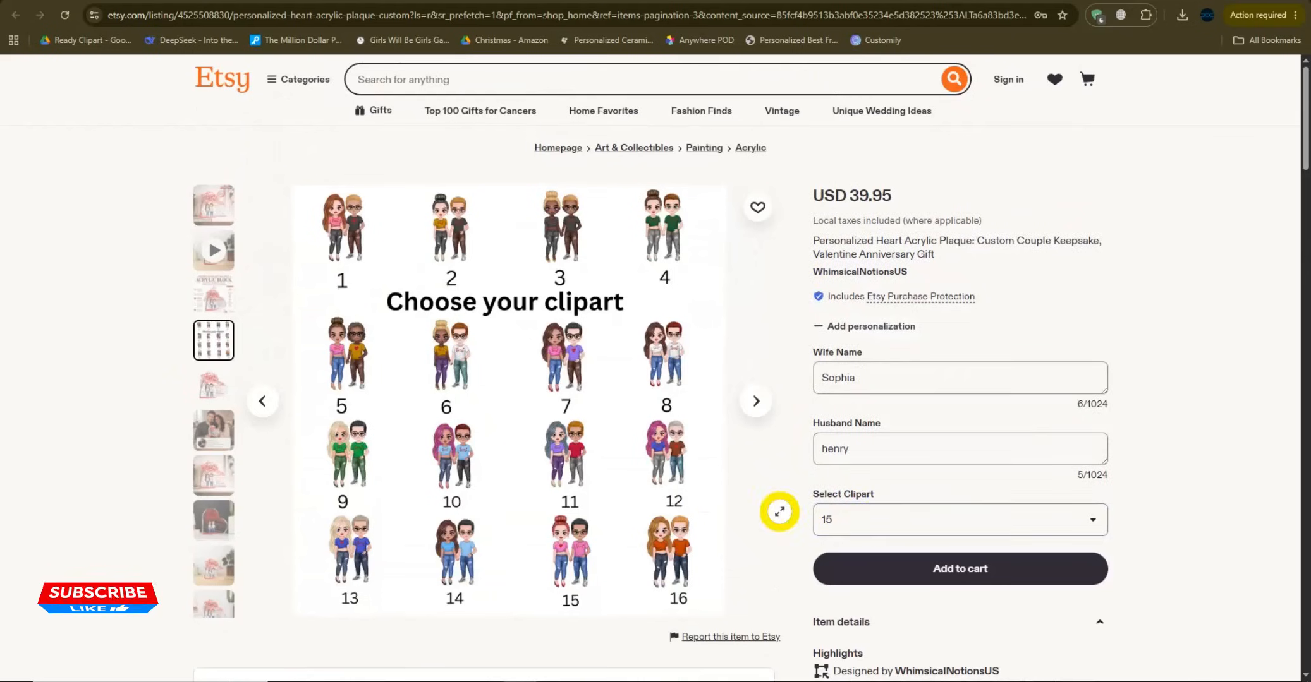
left_click(1274, 79)
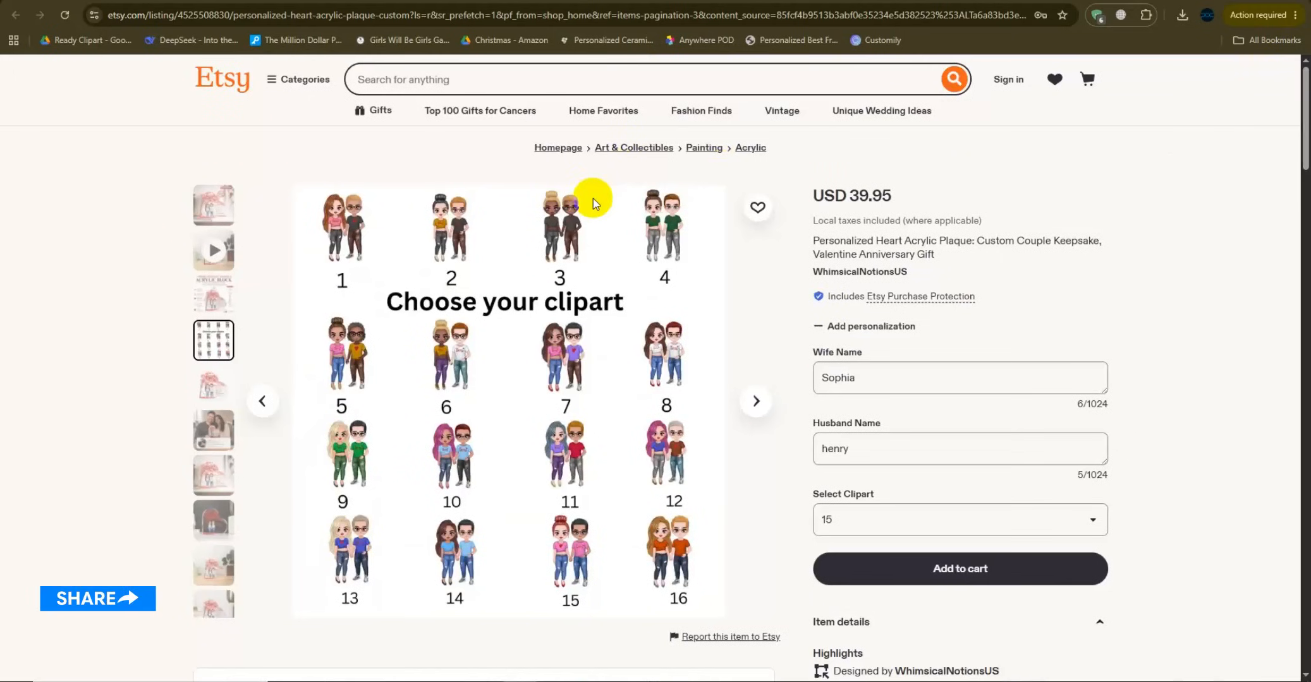